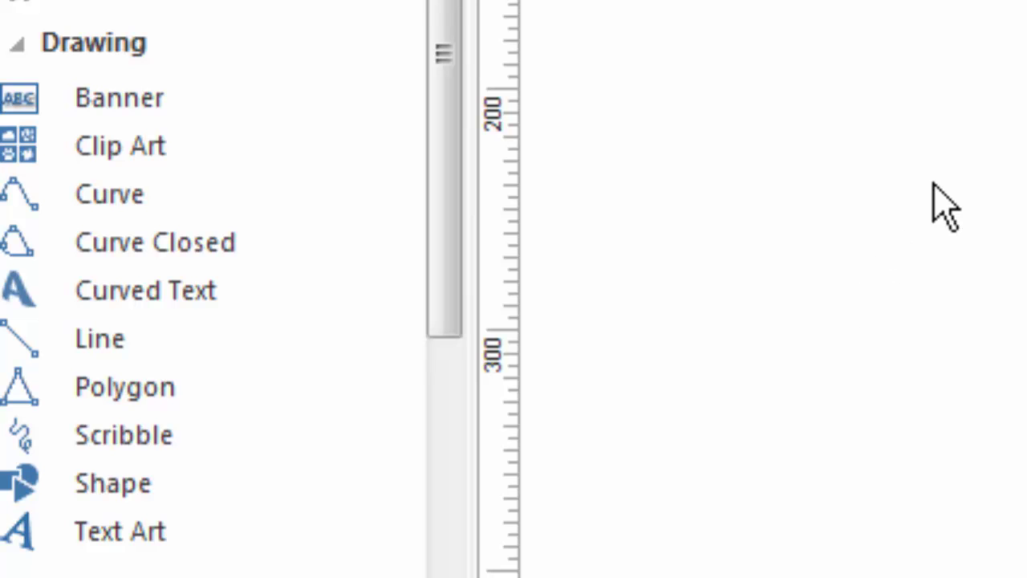
Draw a banner about 520 px wide and 135 px high on page5, then shift it slightly up and left
{"action": "left_click", "coordinate": [187, 110]}
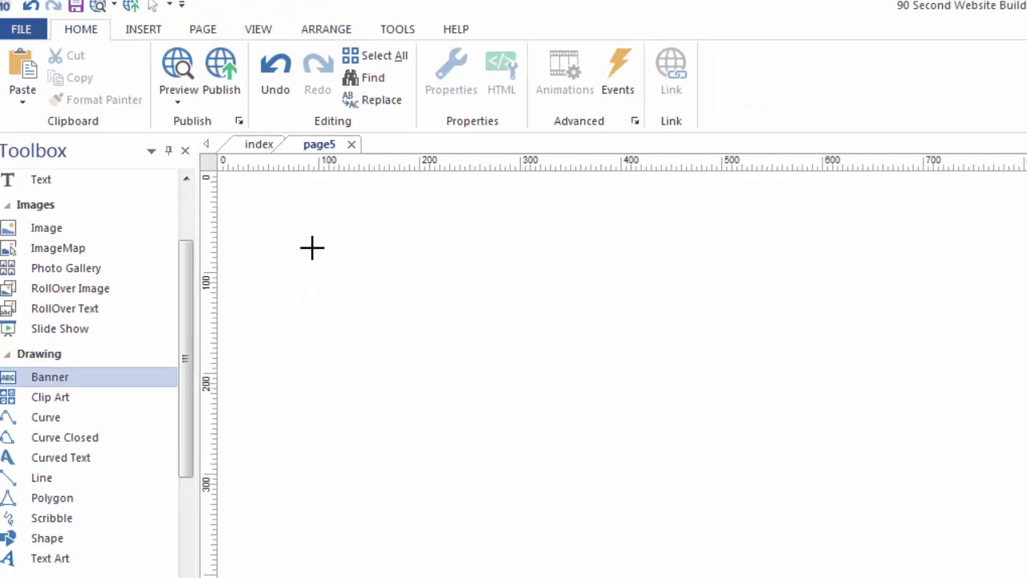
{"action": "left_click_drag", "start_coordinate": [309, 246], "coordinate": [830, 382]}
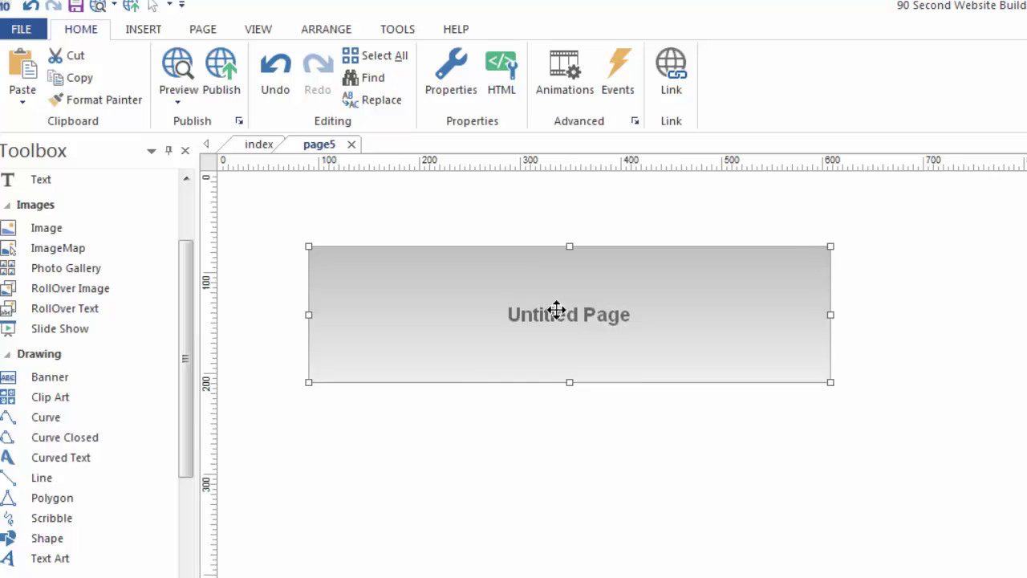
{"action": "left_click_drag", "start_coordinate": [555, 307], "coordinate": [557, 294]}
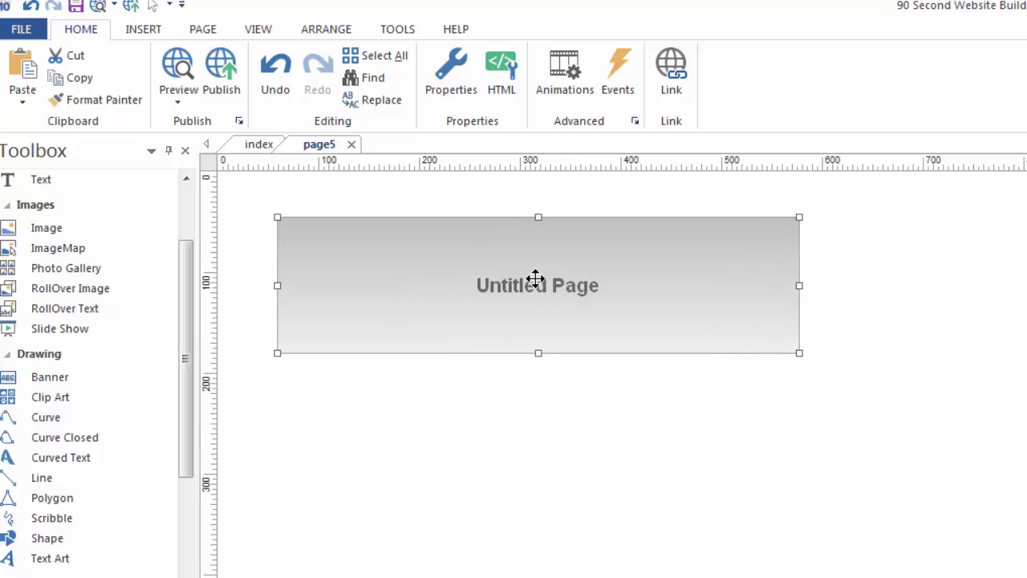
Turn off the page title for the banner, set its text to "90 Second Website Builder" and keep its size on Fit to layout rectangle
{"action": "double_click", "coordinate": [535, 280]}
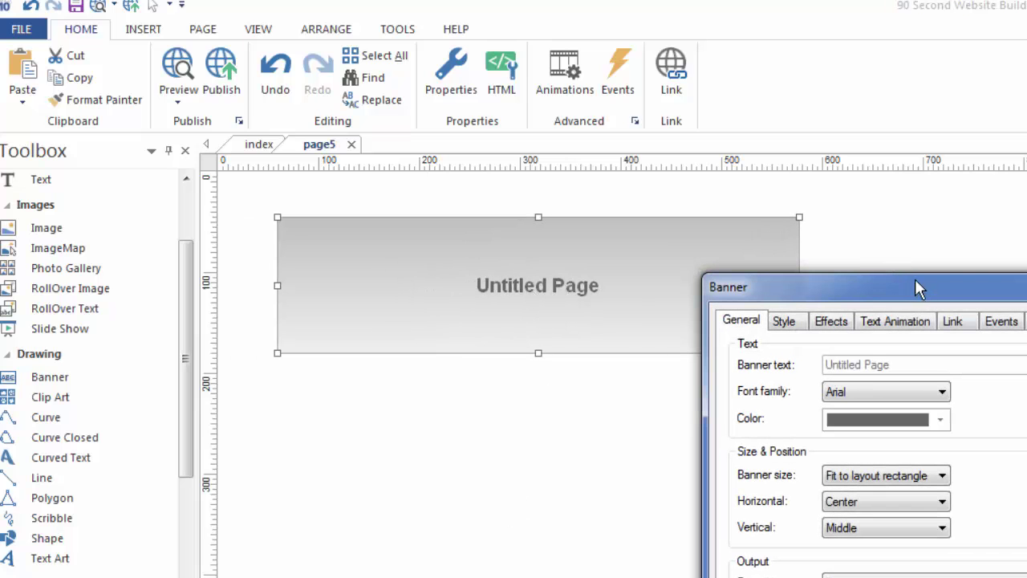
{"action": "left_click_drag", "start_coordinate": [919, 289], "coordinate": [791, 167]}
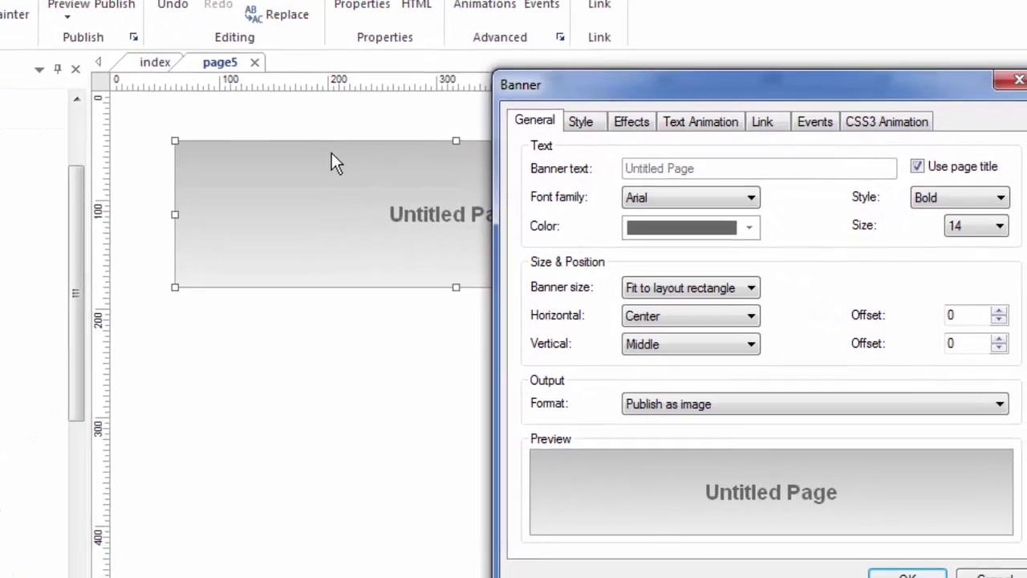
{"action": "left_click", "coordinate": [750, 289]}
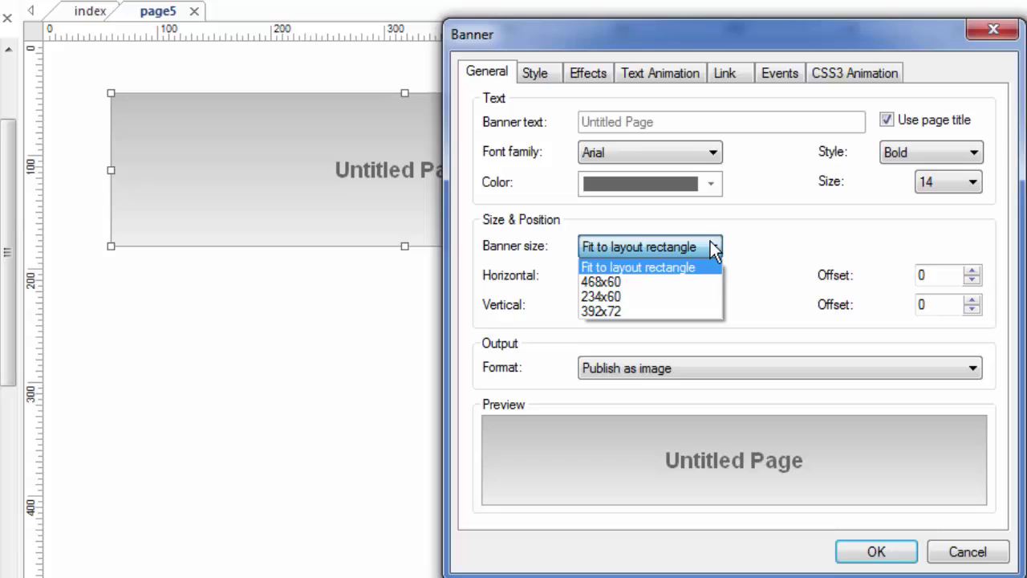
{"action": "left_click", "coordinate": [664, 269]}
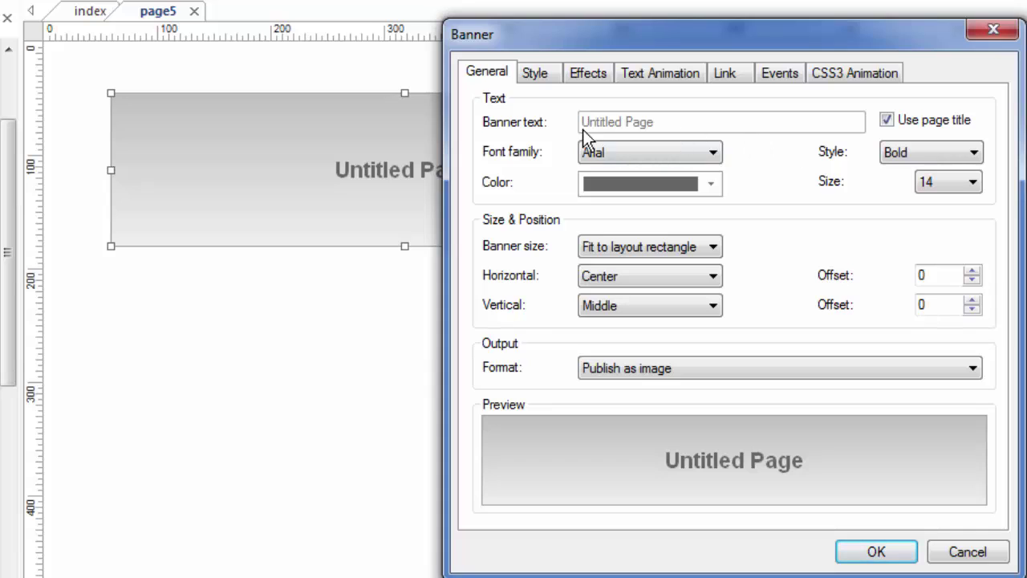
{"action": "left_click", "coordinate": [888, 121]}
{"action": "left_click_drag", "start_coordinate": [660, 122], "coordinate": [513, 124]}
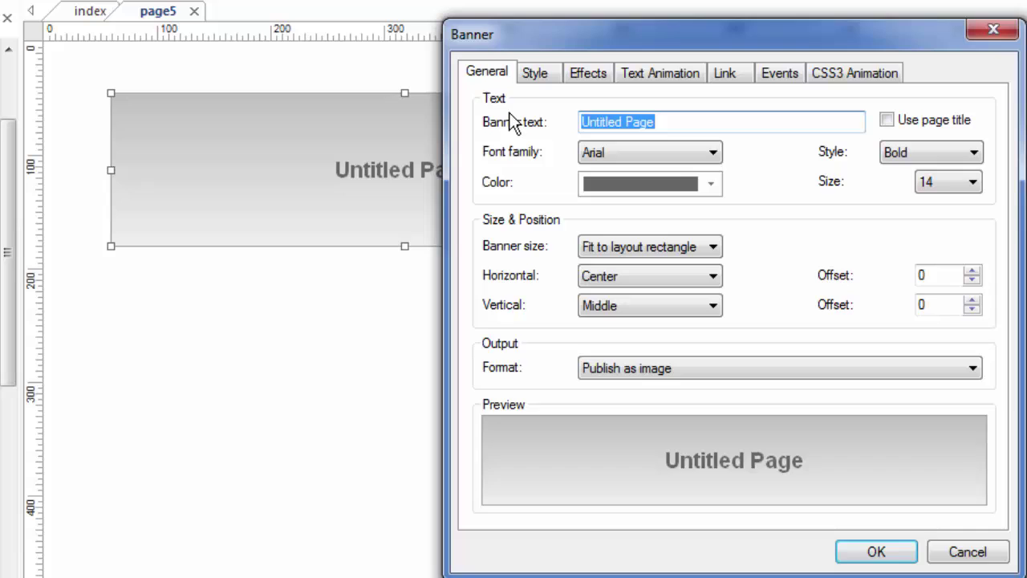
{"action": "type", "text": "90 Second Website Builder"}
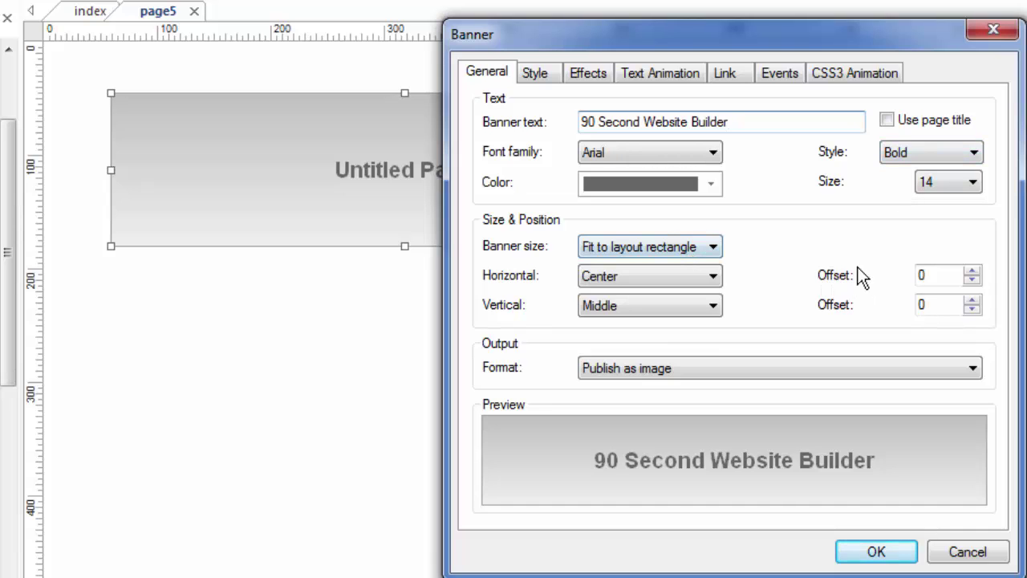
Examine the banner's style, effects, text animation, link, events and CSS3 animation options, and cancel its properties
{"action": "left_click", "coordinate": [539, 77]}
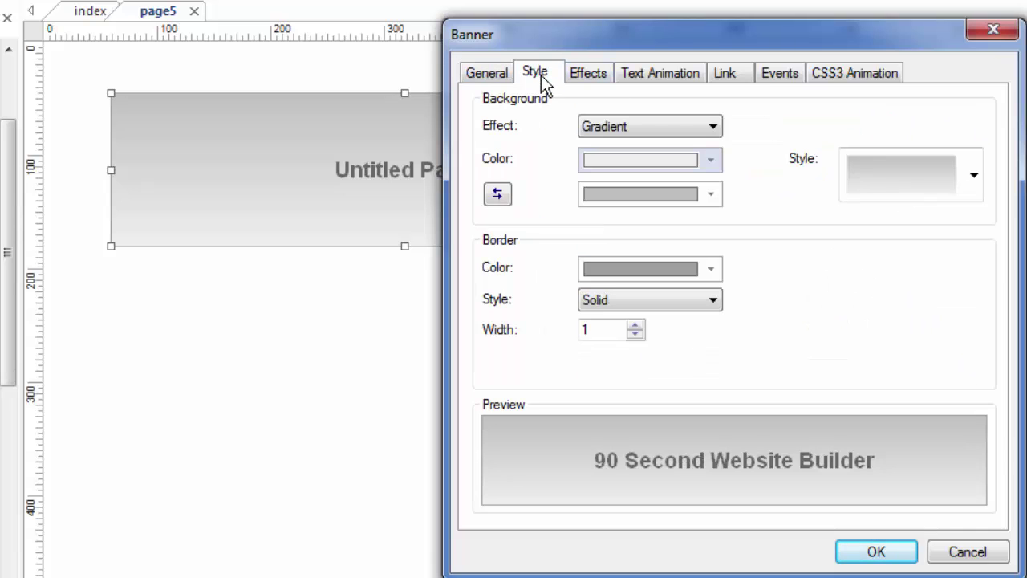
{"action": "left_click", "coordinate": [713, 129]}
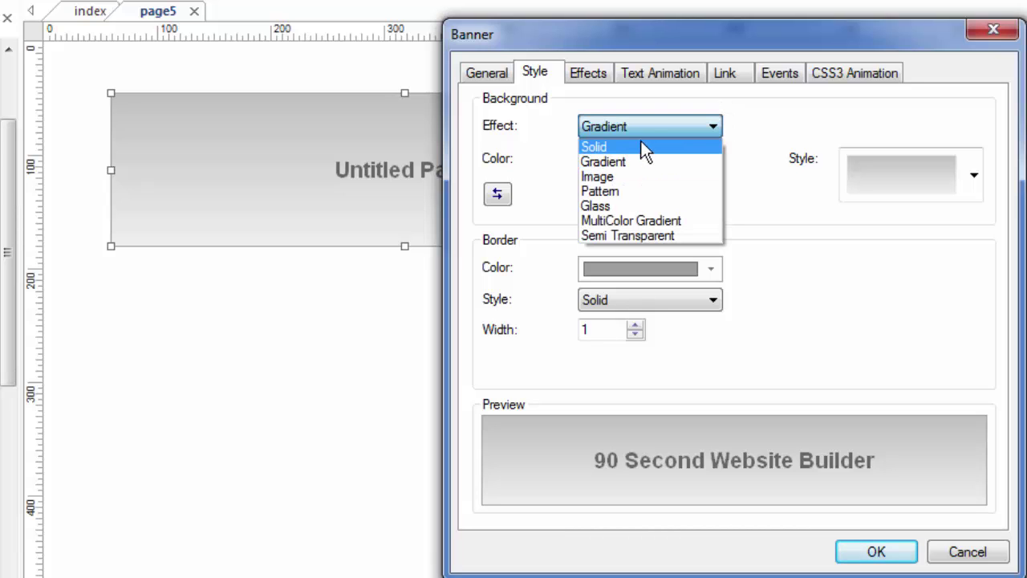
{"action": "left_click", "coordinate": [769, 145]}
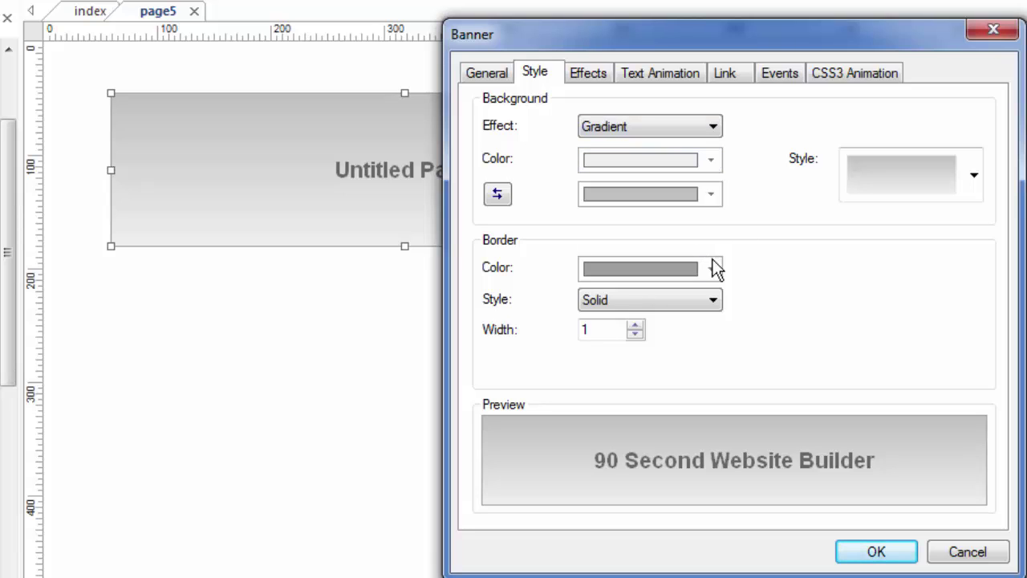
{"action": "left_click", "coordinate": [714, 300]}
{"action": "left_click", "coordinate": [910, 305]}
{"action": "left_click", "coordinate": [596, 77]}
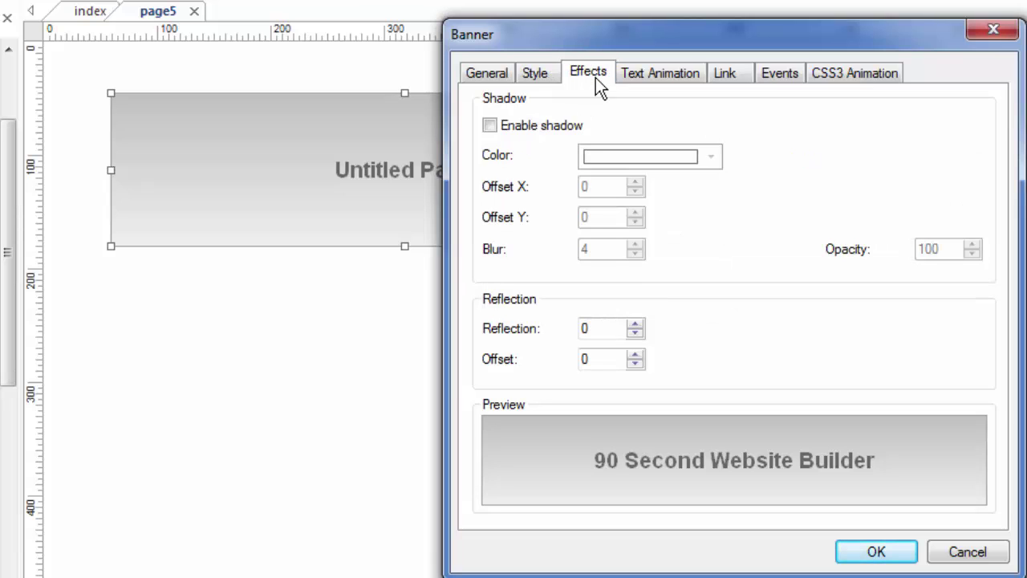
{"action": "left_click", "coordinate": [664, 77]}
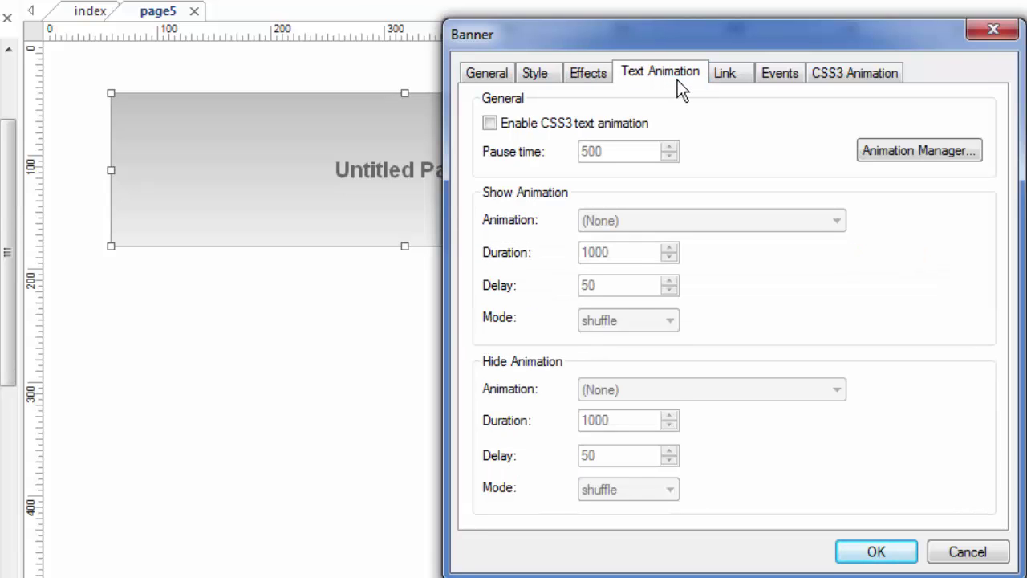
{"action": "left_click", "coordinate": [734, 75]}
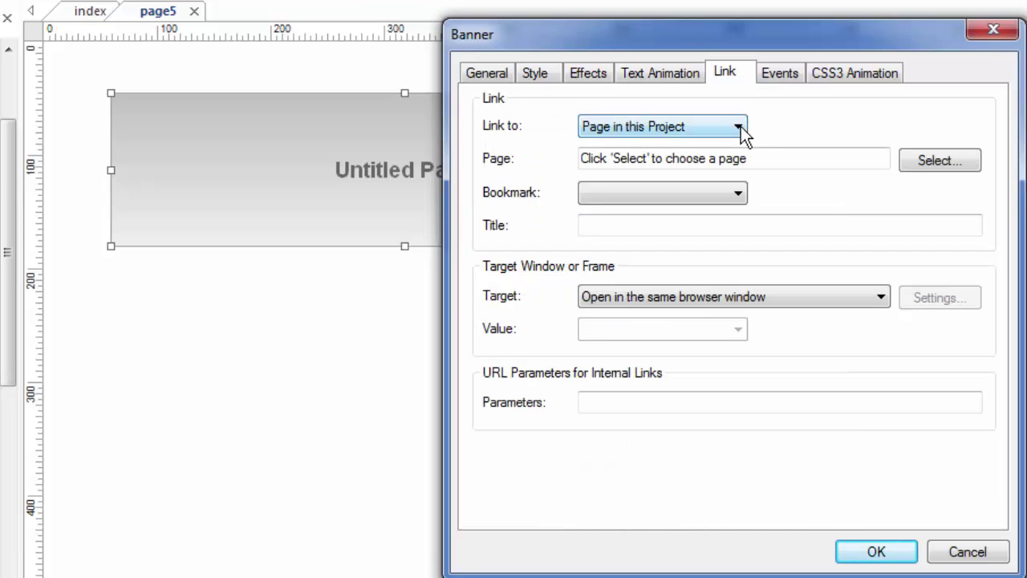
{"action": "left_click", "coordinate": [776, 78]}
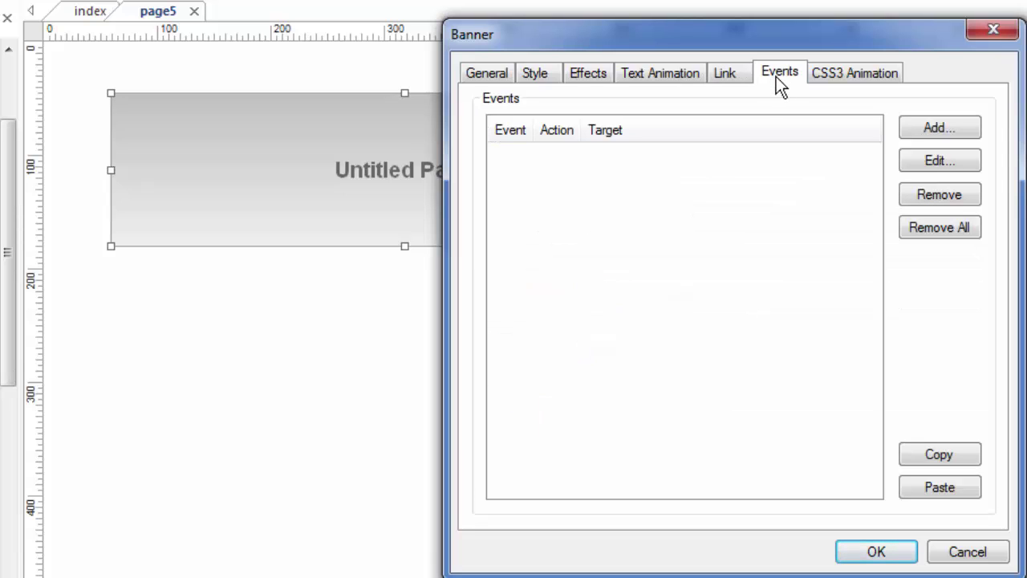
{"action": "left_click", "coordinate": [856, 71]}
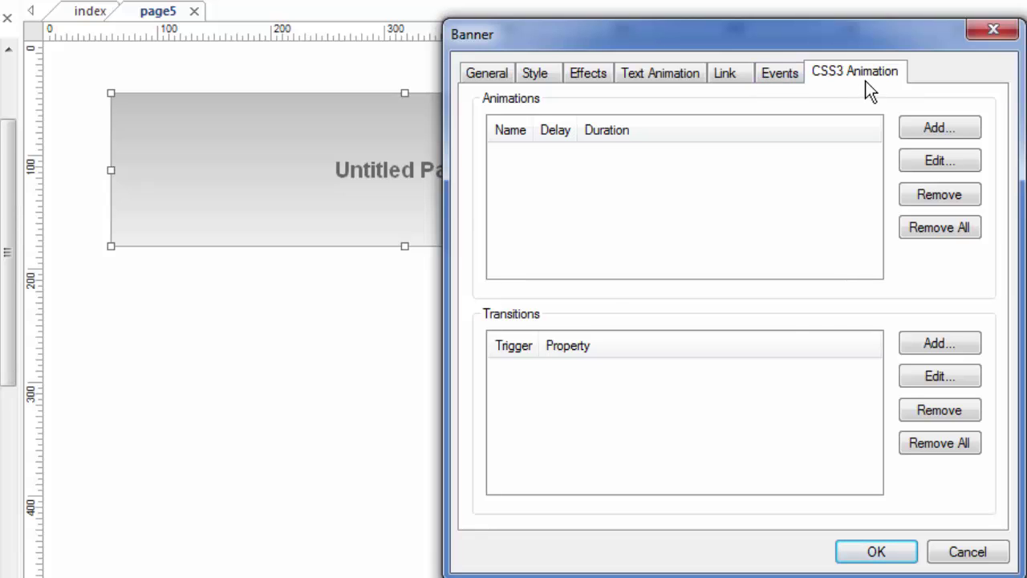
{"action": "key", "text": "ctrl+Tab"}
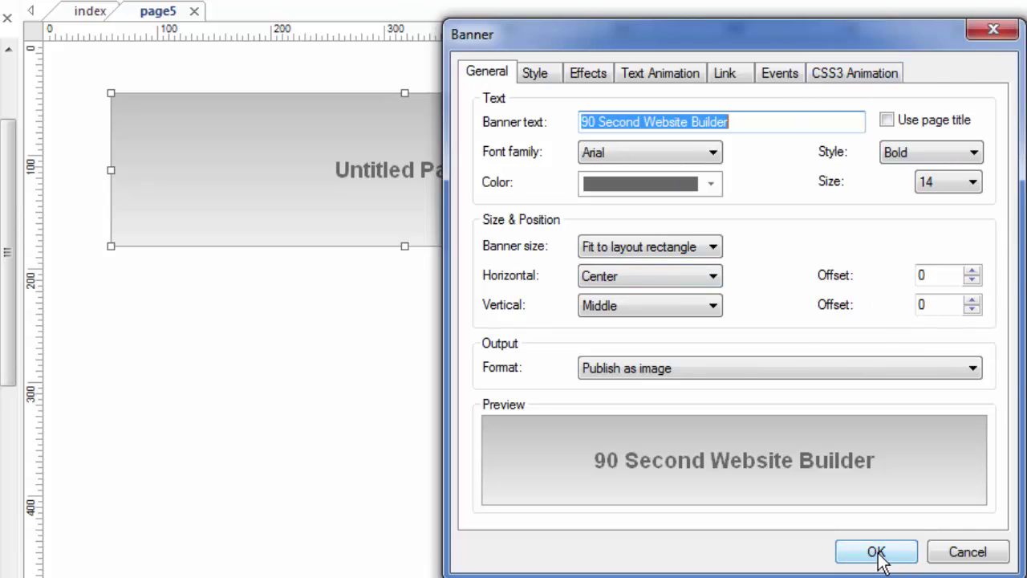
{"action": "left_click", "coordinate": [978, 559]}
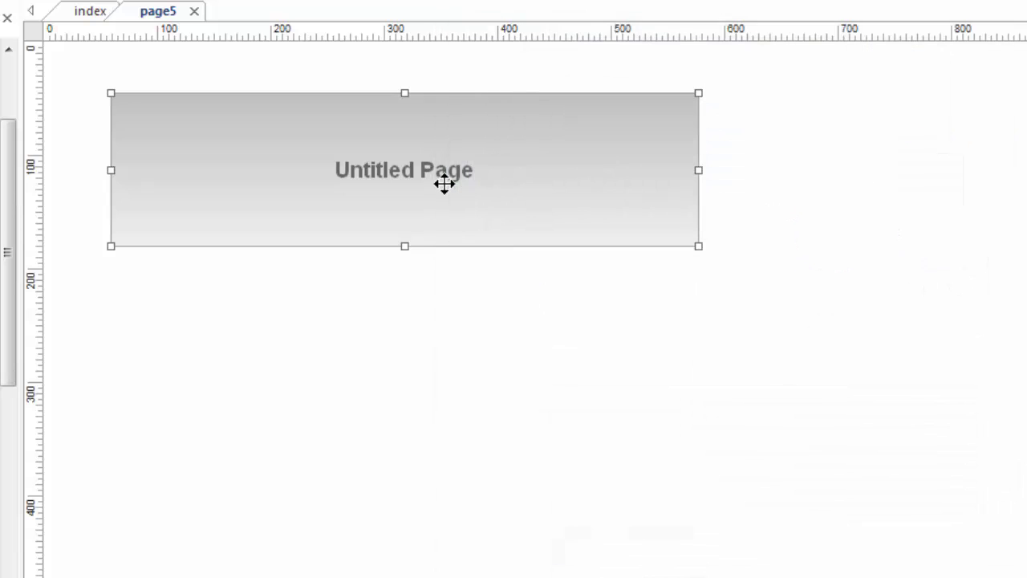
Delete the grey untitled banner and bring back the orange "90 Second Website Builder" banner in its place
{"action": "key", "text": "Delete"}
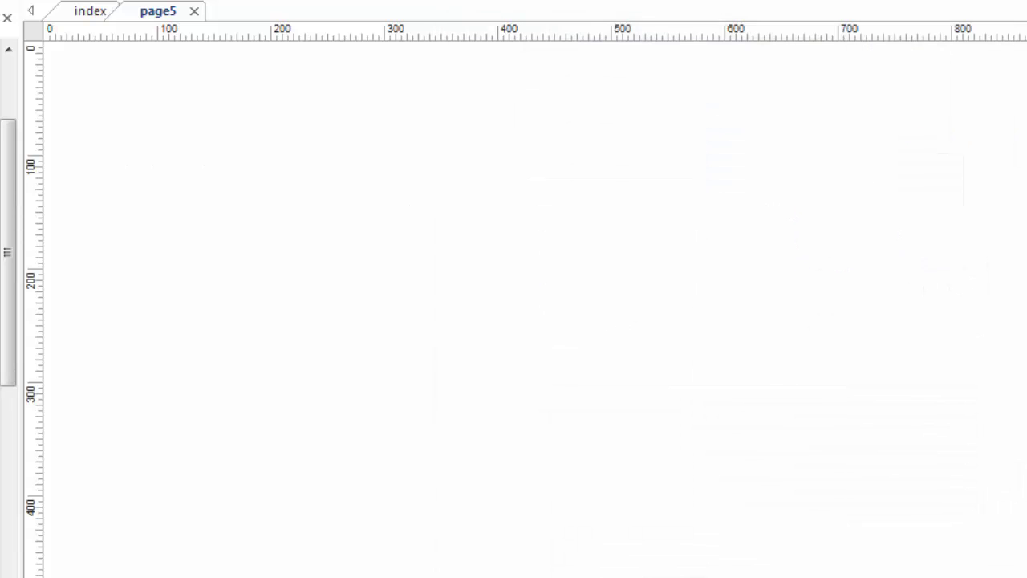
{"action": "key", "text": "ctrl+z"}
{"action": "left_click_drag", "start_coordinate": [316, 198], "coordinate": [327, 177]}
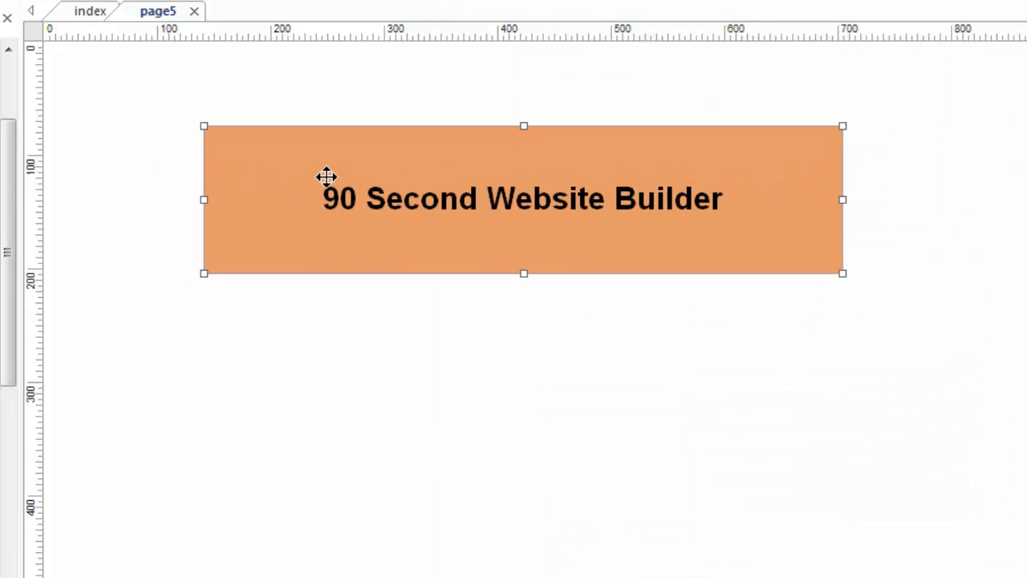
Examine the orange banner's general settings, its onclick event and its CSS3 animations, and close its properties
{"action": "double_click", "coordinate": [610, 198]}
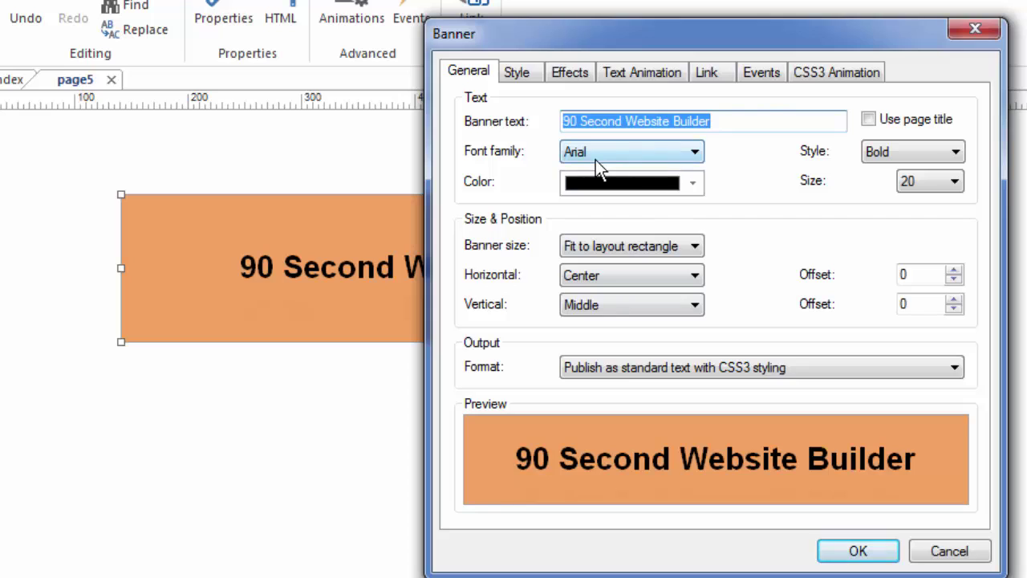
{"action": "left_click", "coordinate": [762, 71]}
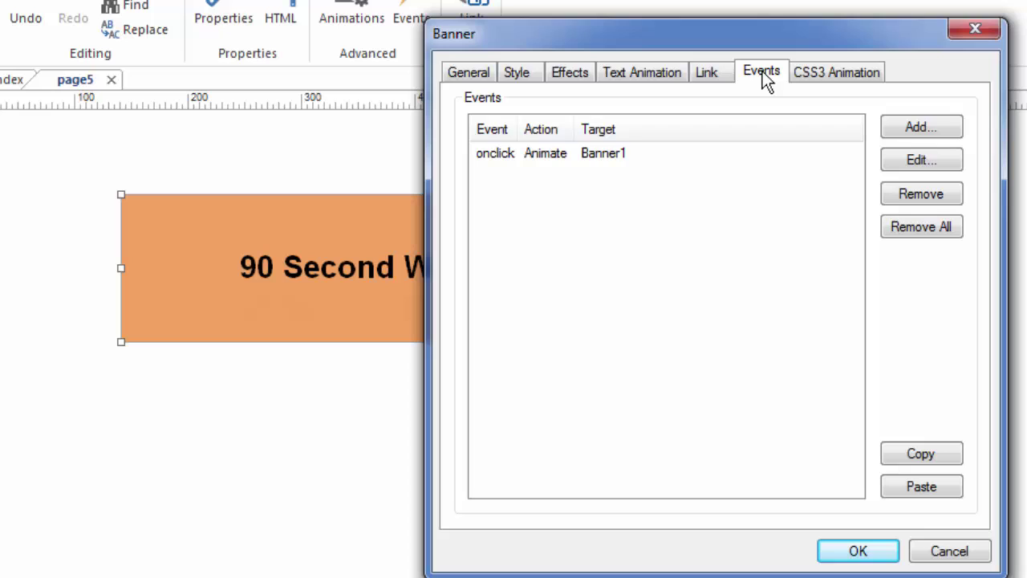
{"action": "left_click", "coordinate": [503, 159]}
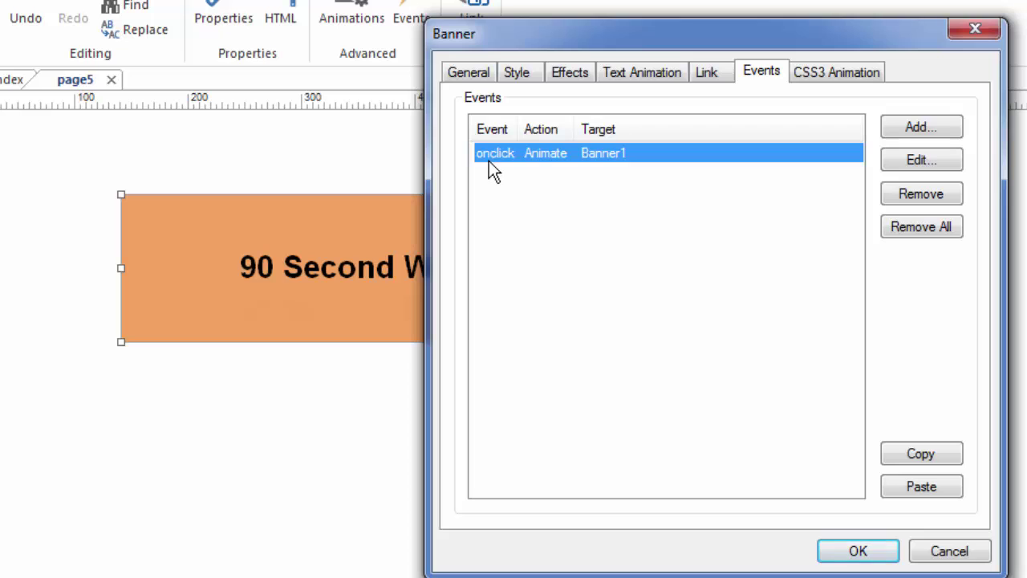
{"action": "left_click", "coordinate": [814, 74]}
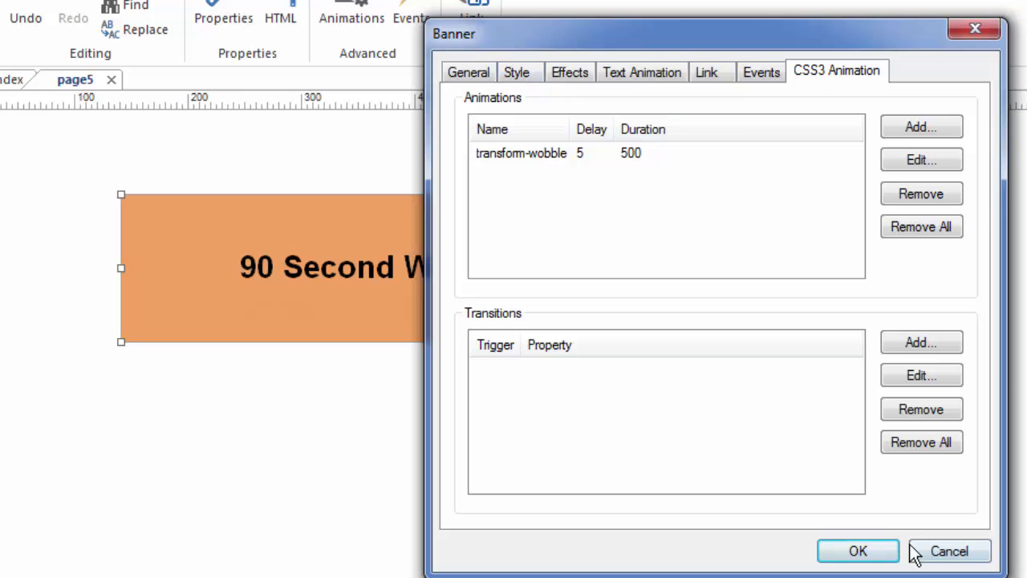
{"action": "left_click", "coordinate": [871, 553]}
{"action": "key", "text": "Escape"}
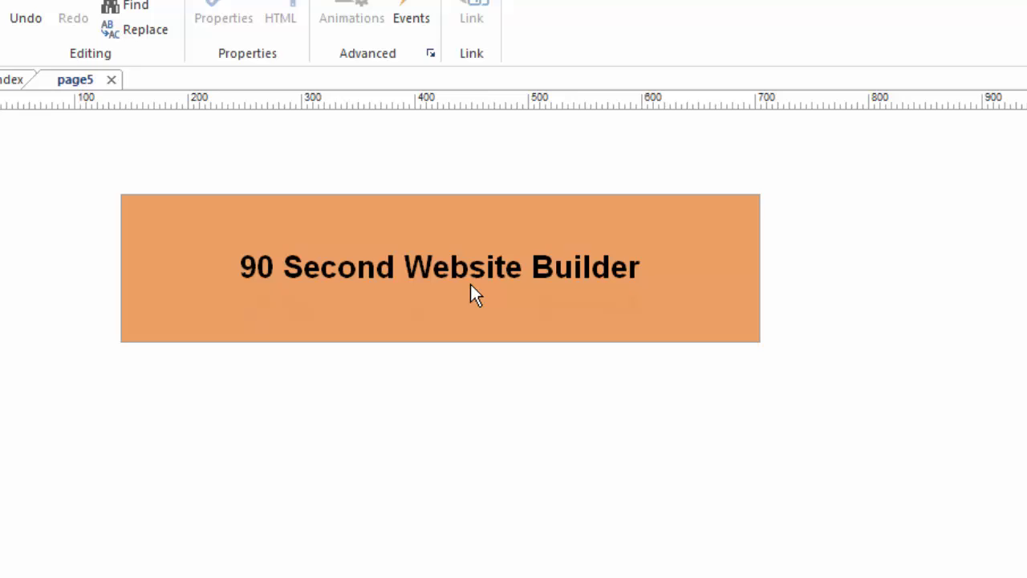
Delete the orange "90 Second Website Builder" banner from page5
{"action": "left_click", "coordinate": [411, 299]}
{"action": "key", "text": "Delete"}
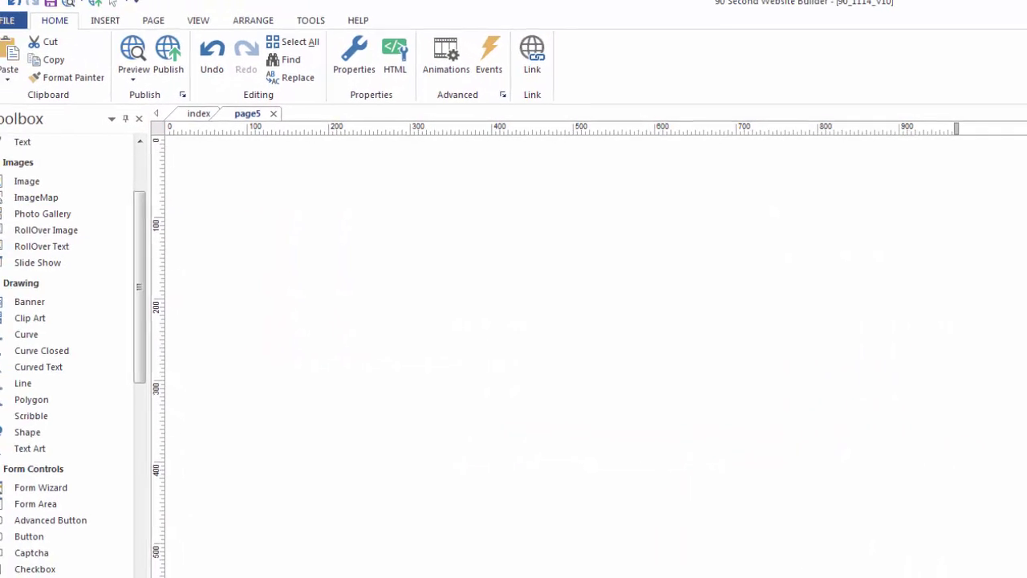
Draw a clip art area about 300 px by 290 px and fill it with the copyright symbol from SureThing DVD Symbols II
{"action": "left_click", "coordinate": [45, 316]}
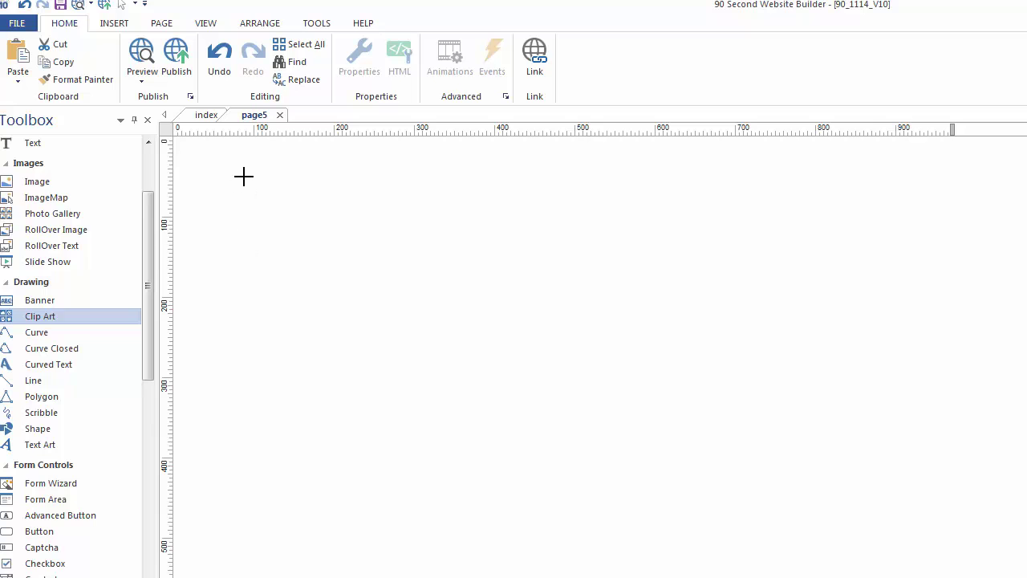
{"action": "left_click_drag", "start_coordinate": [270, 170], "coordinate": [513, 408]}
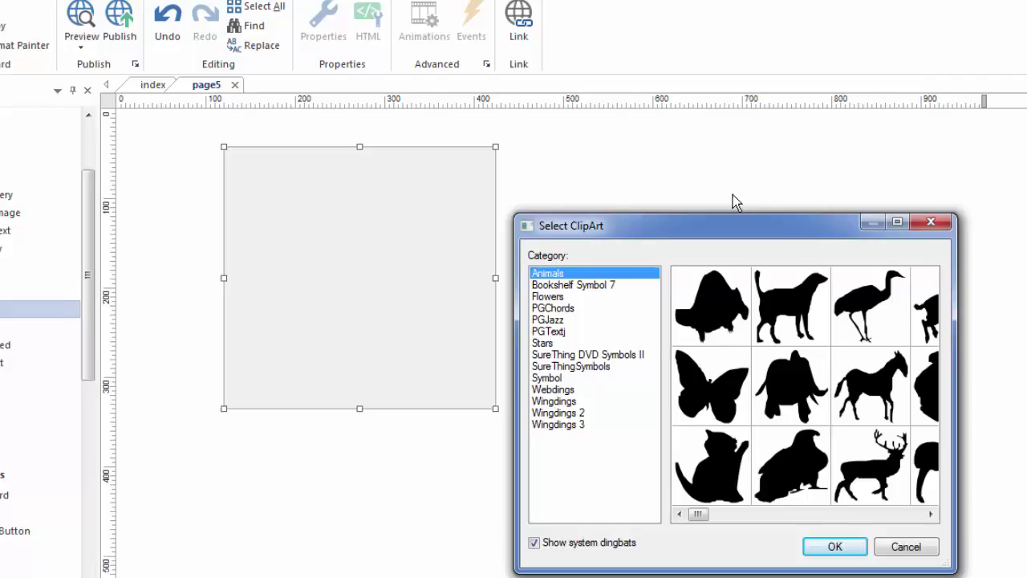
{"action": "left_click", "coordinate": [585, 286]}
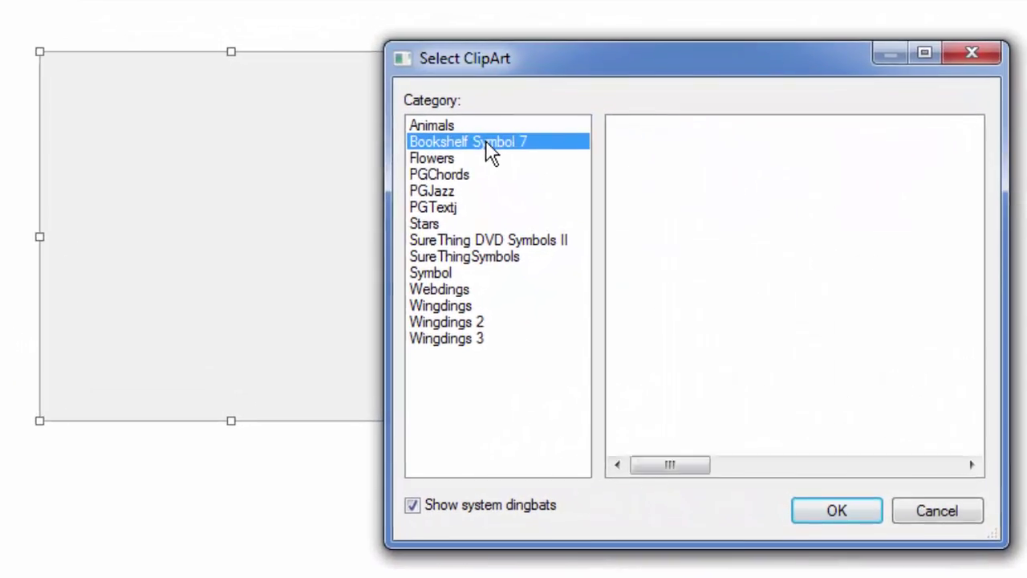
{"action": "left_click", "coordinate": [434, 159]}
{"action": "left_click_drag", "start_coordinate": [667, 466], "coordinate": [698, 467]}
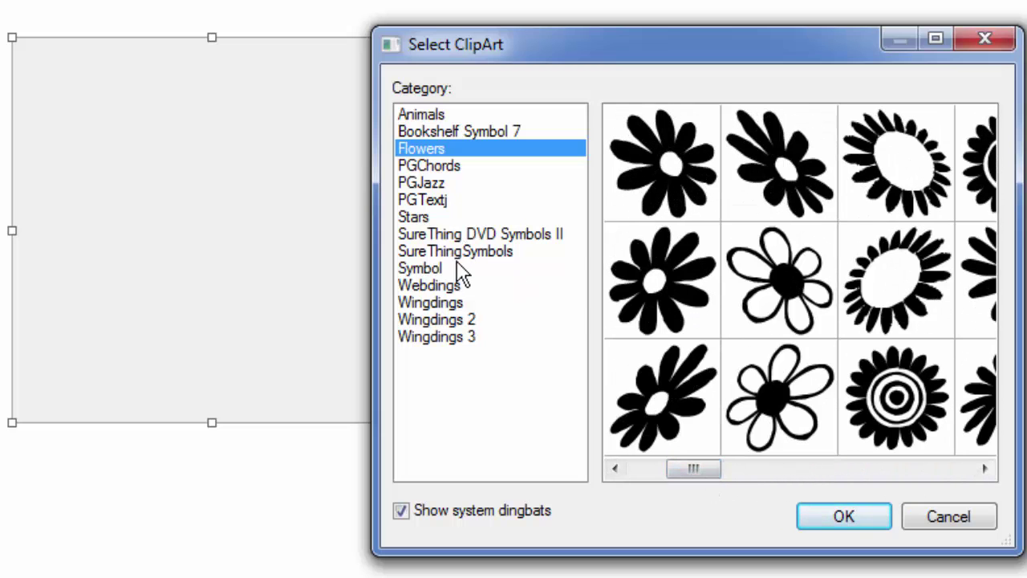
{"action": "left_click", "coordinate": [464, 234]}
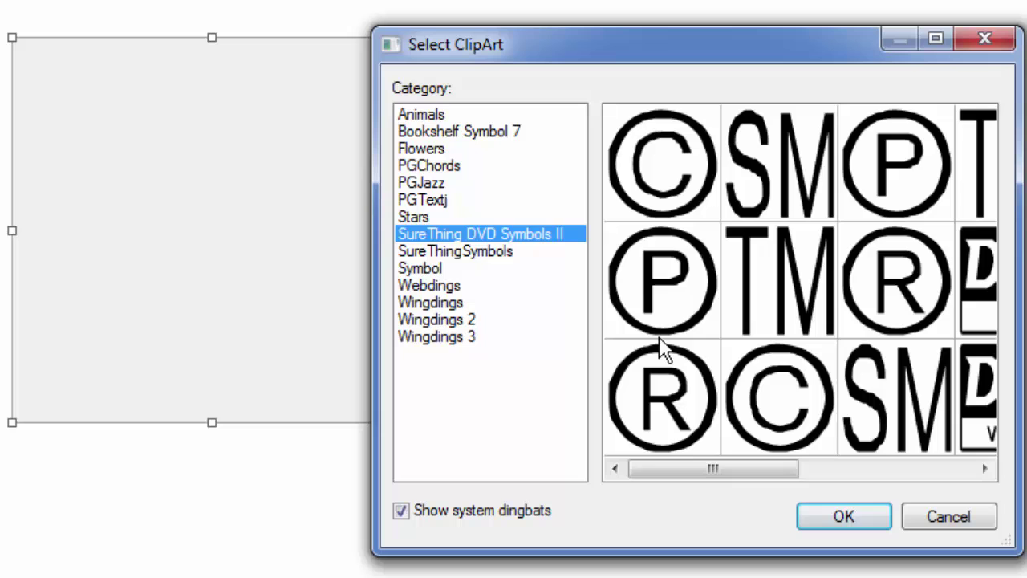
{"action": "left_click", "coordinate": [780, 410]}
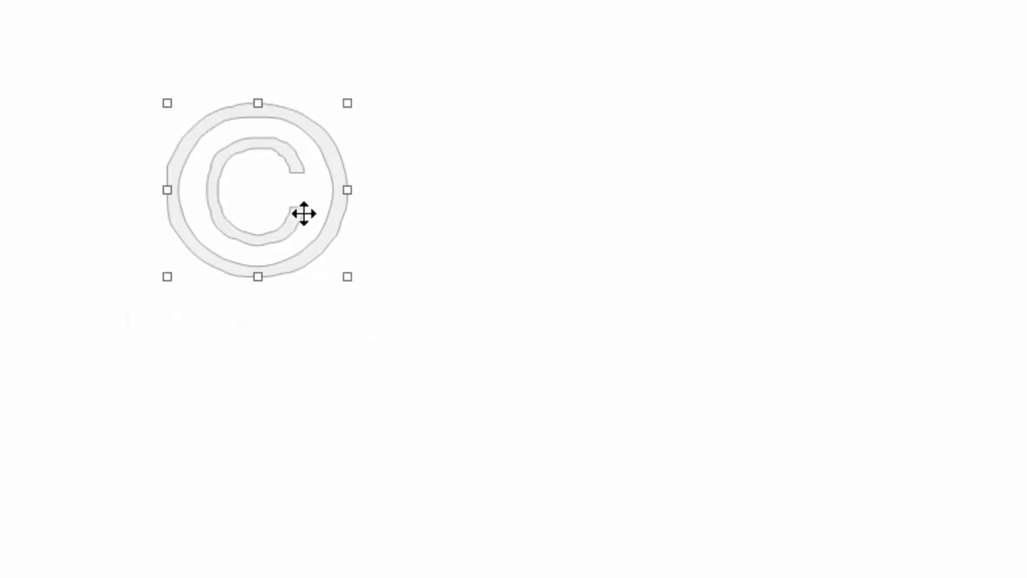
Open the copyright clip art's properties and examine the available background effects, leaving the effect on Solid
{"action": "double_click", "coordinate": [303, 214]}
{"action": "left_click_drag", "start_coordinate": [705, 96], "coordinate": [531, 0]}
{"action": "left_click", "coordinate": [639, 228]}
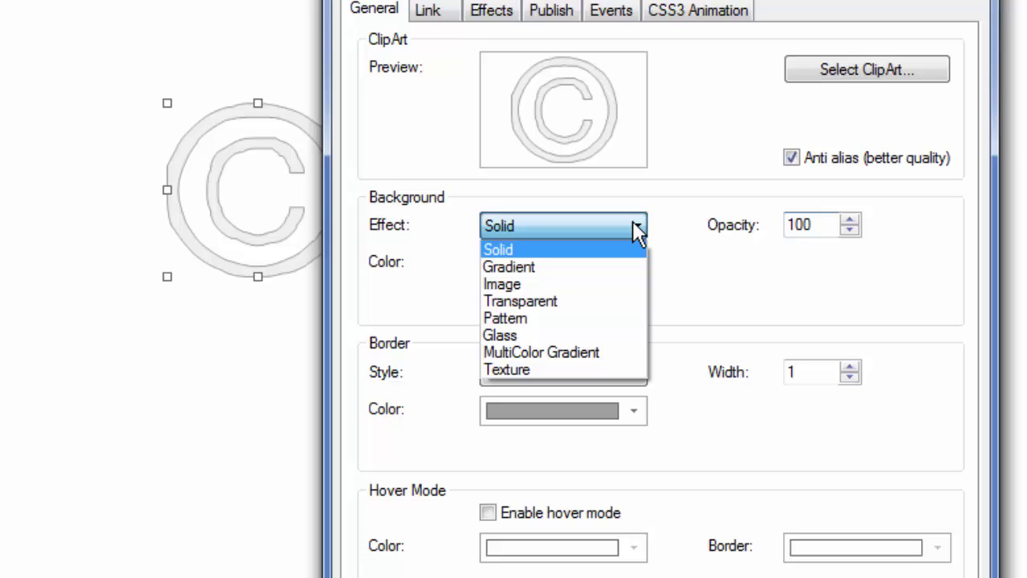
{"action": "left_click", "coordinate": [637, 228]}
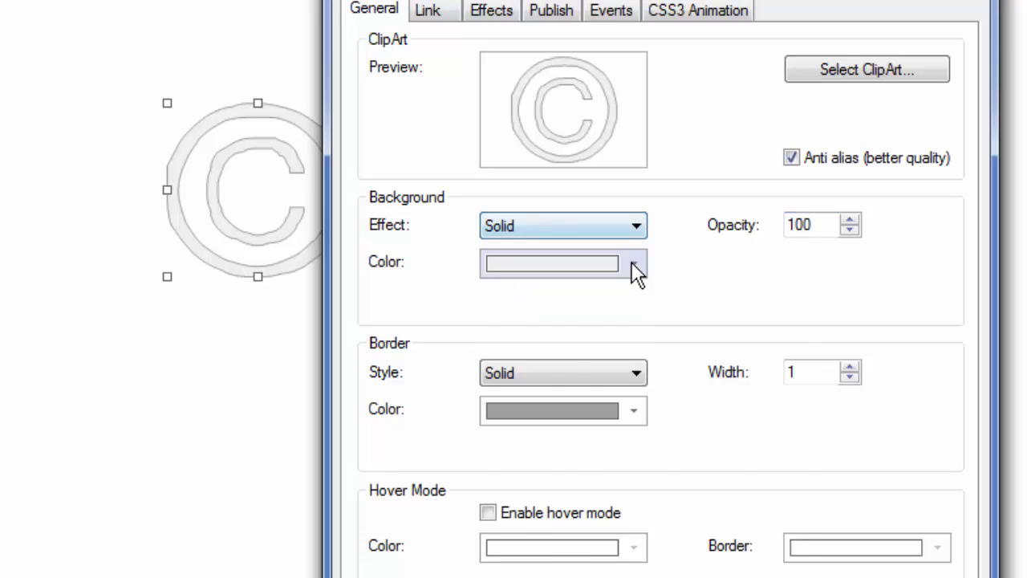
Set the copyright clip art's background color to dark blue and enable its hover mode
{"action": "left_click", "coordinate": [634, 265]}
{"action": "left_click", "coordinate": [523, 354]}
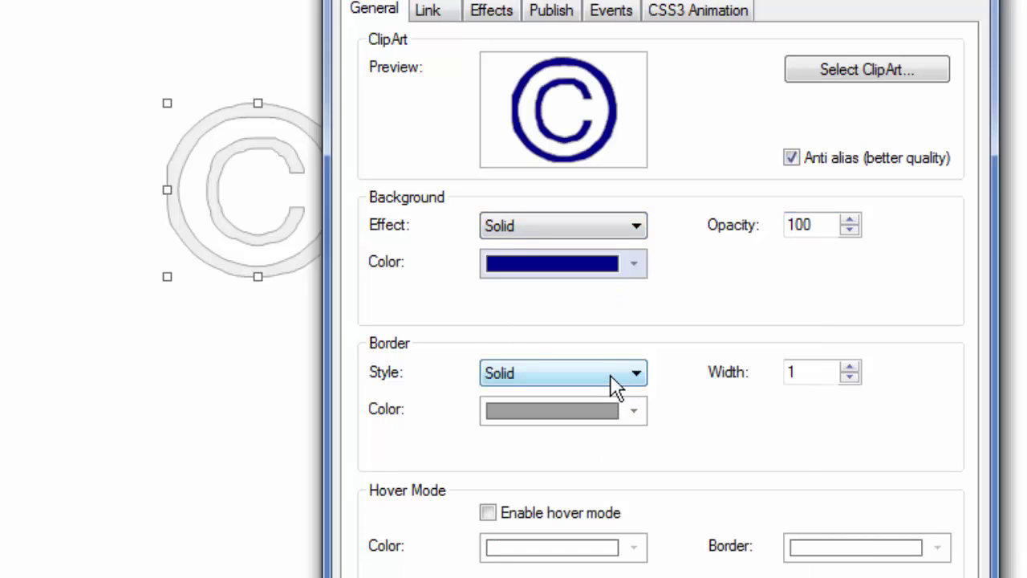
{"action": "left_click", "coordinate": [490, 515]}
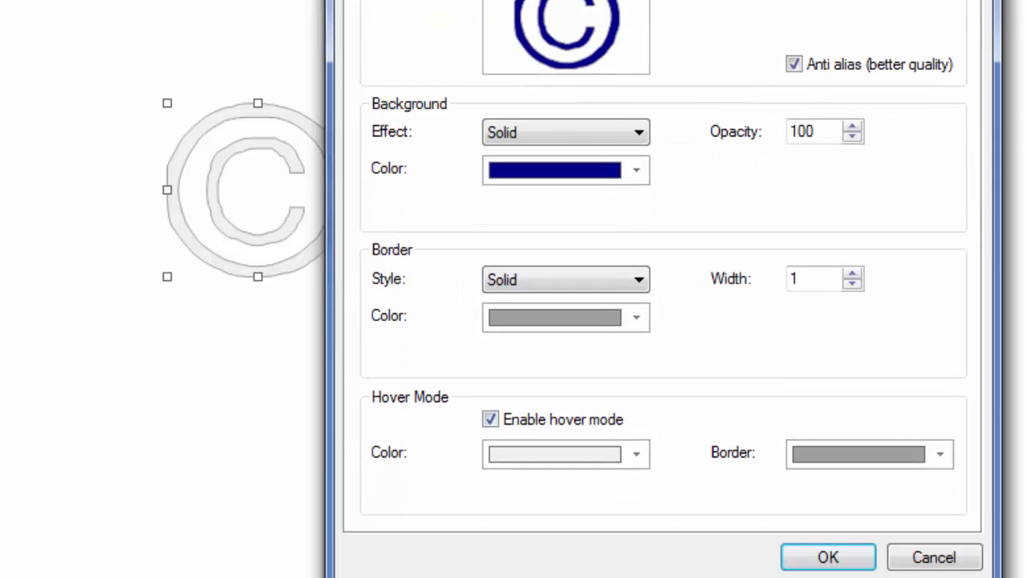
{"action": "left_click", "coordinate": [574, 451]}
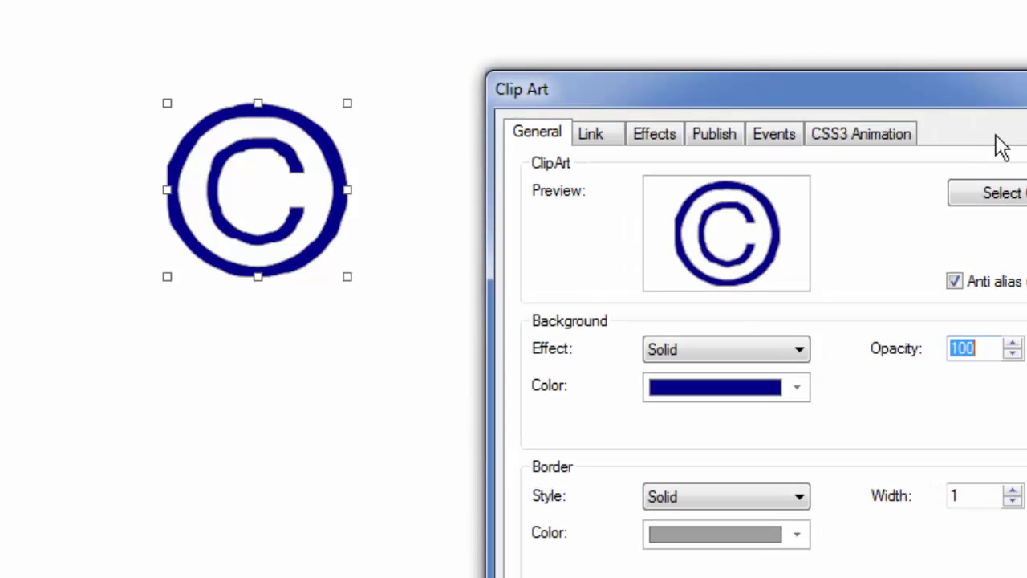
Examine the copyright clip art's shadow and other effects, link and event settings
{"action": "left_click", "coordinate": [654, 133]}
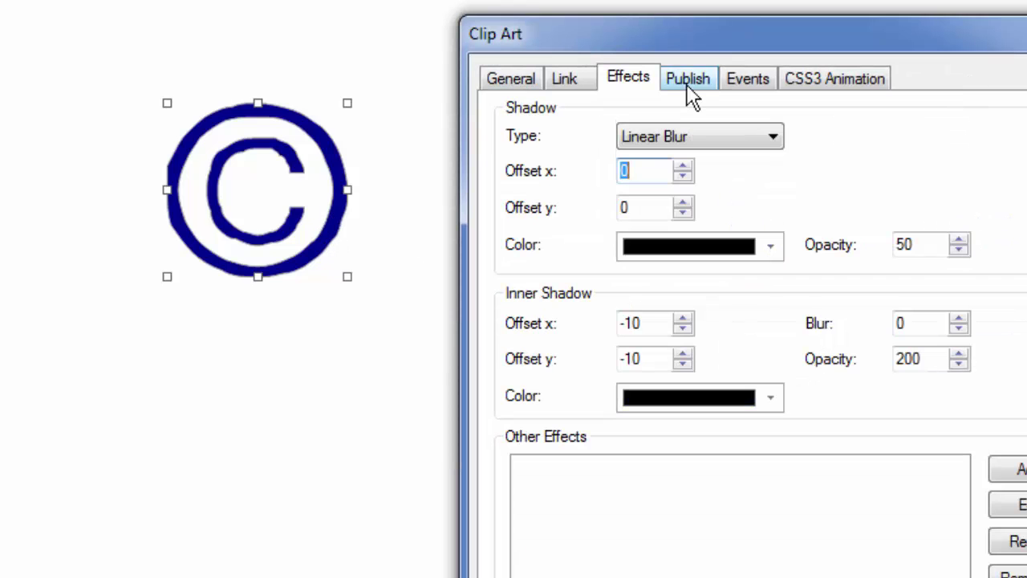
{"action": "left_click", "coordinate": [572, 80]}
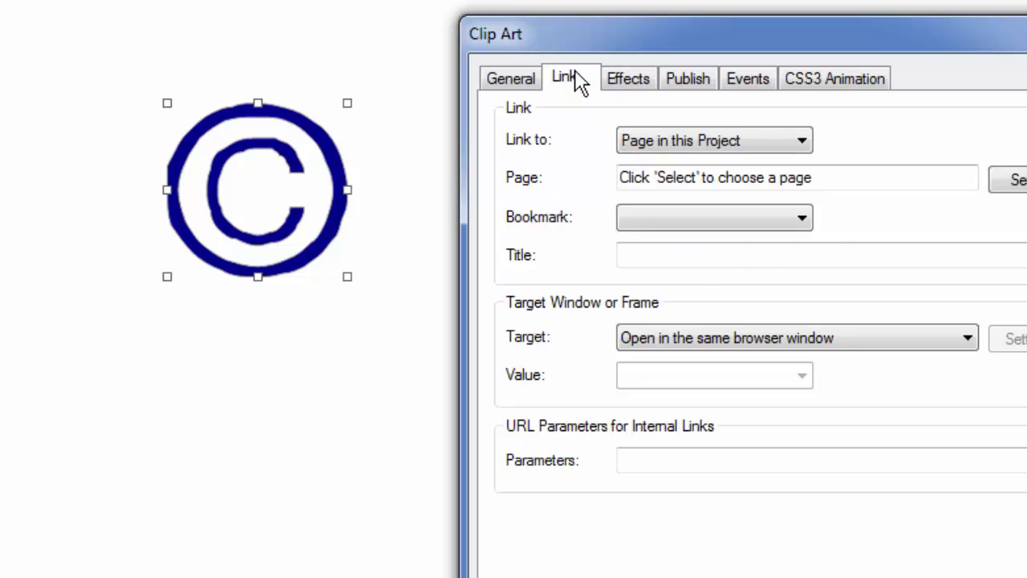
{"action": "left_click", "coordinate": [630, 90]}
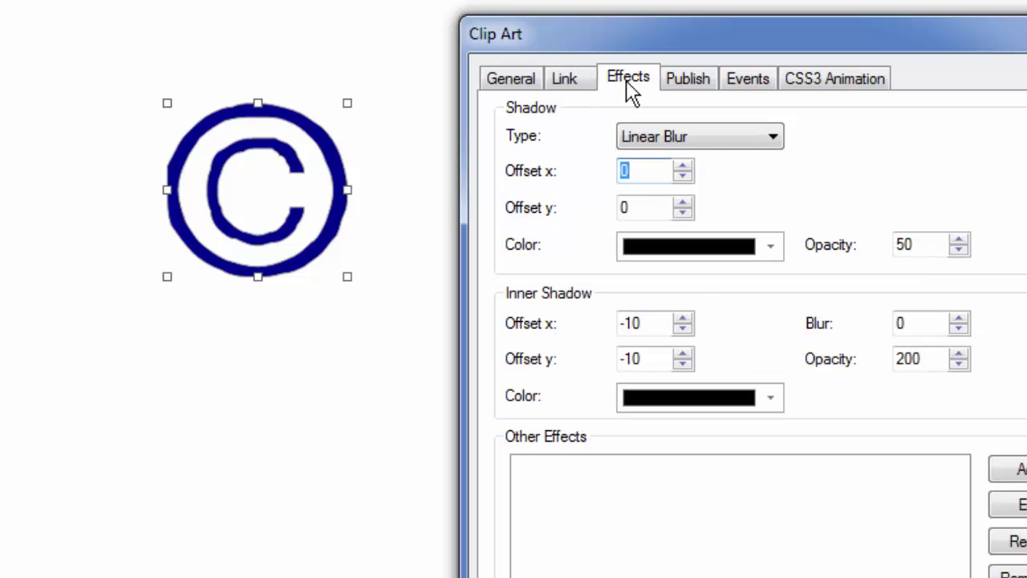
{"action": "left_click", "coordinate": [747, 78]}
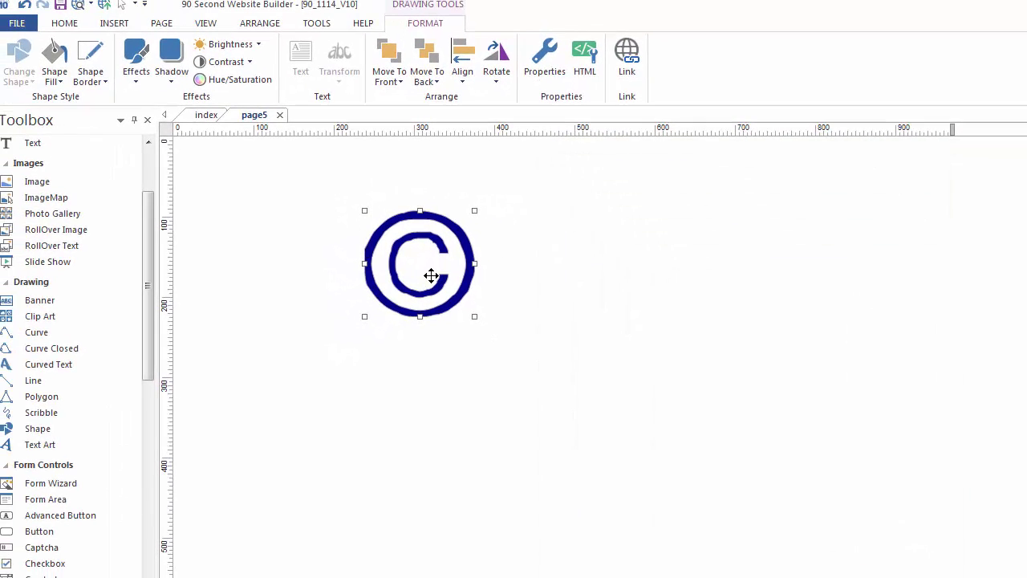
Delete the copyright clip art and draw a wavy open curve about 270 px by 200 px in its place
{"action": "key", "text": "Delete"}
{"action": "left_click", "coordinate": [37, 334]}
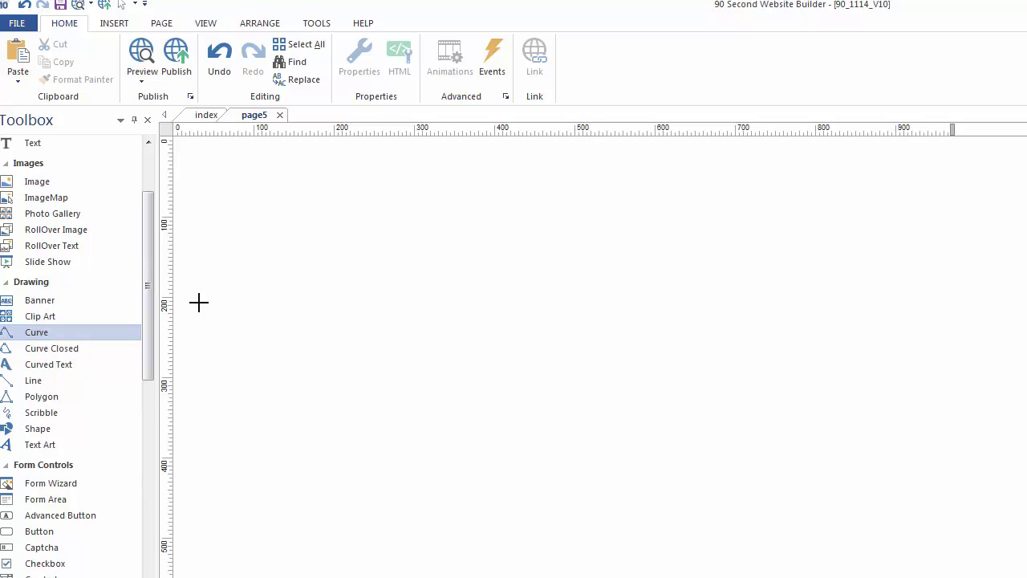
{"action": "mouse_move", "coordinate": [312, 314]}
{"action": "left_mouse_down"}
{"action": "mouse_move", "coordinate": [389, 239]}
{"action": "mouse_move", "coordinate": [435, 281]}
{"action": "mouse_move", "coordinate": [425, 341]}
{"action": "mouse_move", "coordinate": [497, 247]}
{"action": "mouse_move", "coordinate": [526, 291]}
{"action": "mouse_move", "coordinate": [490, 389]}
{"action": "mouse_move", "coordinate": [401, 353]}
{"action": "mouse_move", "coordinate": [351, 314]}
{"action": "mouse_move", "coordinate": [314, 340]}
{"action": "mouse_move", "coordinate": [310, 309]}
{"action": "left_mouse_up"}
{"action": "left_click_drag", "start_coordinate": [474, 275], "coordinate": [417, 289]}
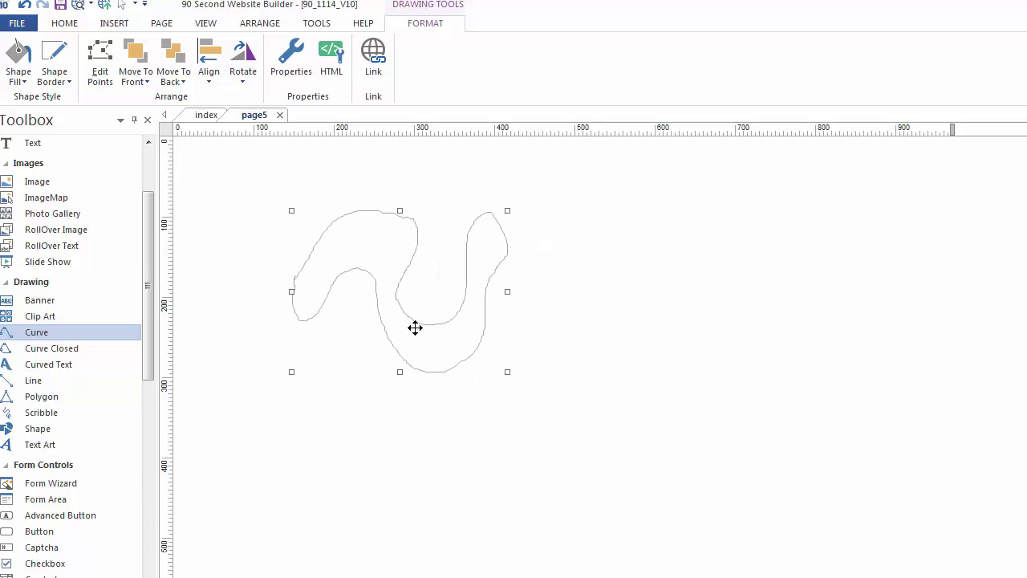
Examine the open curve's general, fill and border properties and close them without changes
{"action": "double_click", "coordinate": [395, 276]}
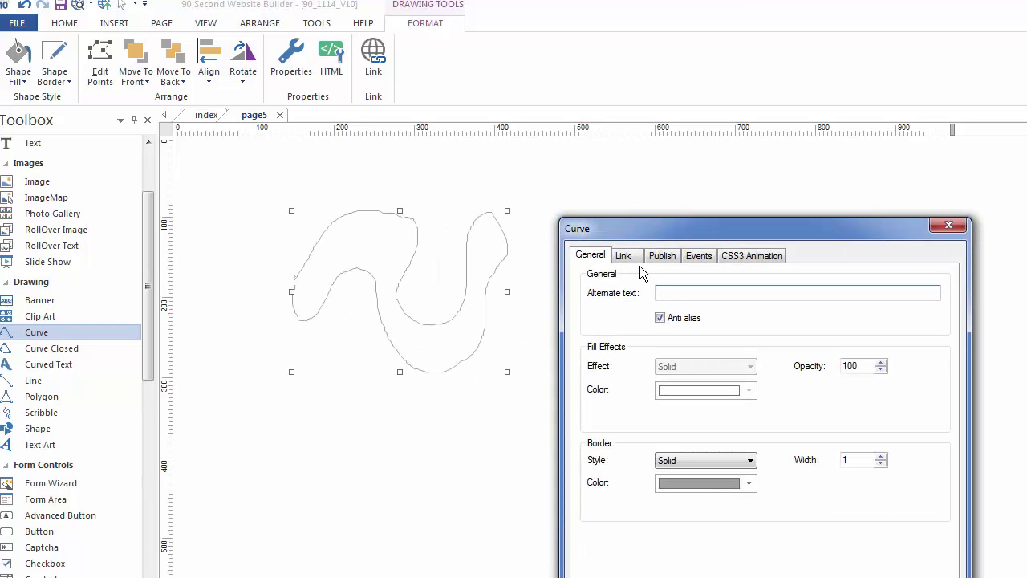
{"action": "left_click_drag", "start_coordinate": [654, 218], "coordinate": [602, 120]}
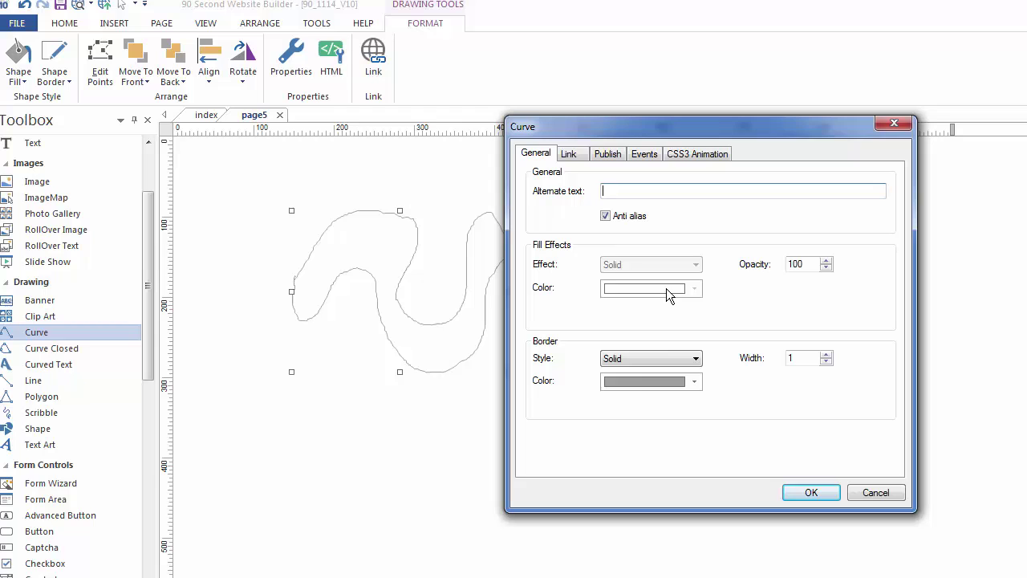
{"action": "left_click", "coordinate": [875, 492]}
Remove the open curve and draw an irregular closed curve about 315 px by 265 px
{"action": "left_click", "coordinate": [32, 354]}
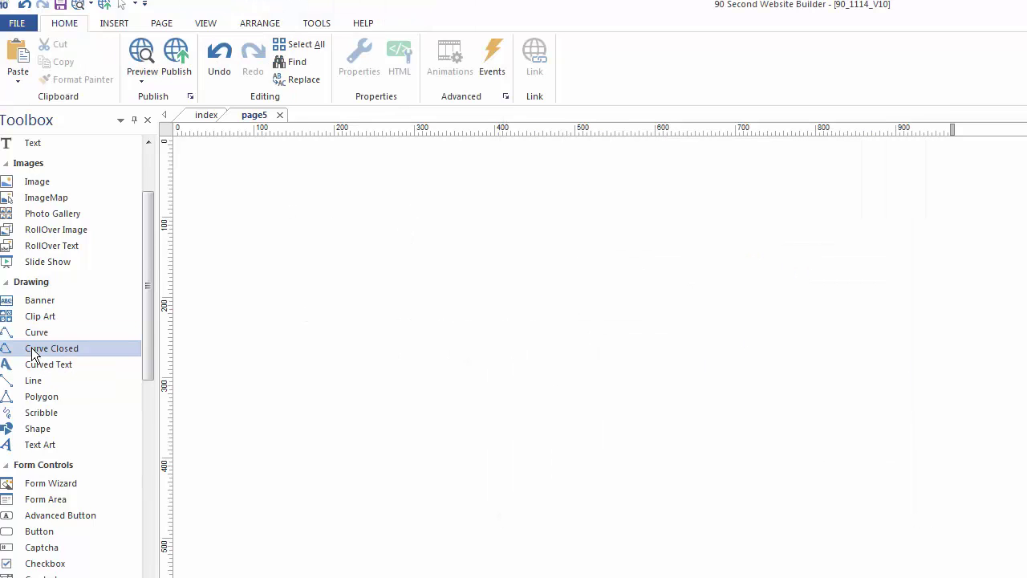
{"action": "mouse_move", "coordinate": [297, 282]}
{"action": "left_mouse_down"}
{"action": "mouse_move", "coordinate": [319, 270]}
{"action": "mouse_move", "coordinate": [452, 304]}
{"action": "mouse_move", "coordinate": [422, 400]}
{"action": "mouse_move", "coordinate": [300, 370]}
{"action": "mouse_move", "coordinate": [211, 366]}
{"action": "mouse_move", "coordinate": [221, 233]}
{"action": "mouse_move", "coordinate": [270, 299]}
{"action": "mouse_move", "coordinate": [298, 281]}
{"action": "left_mouse_up"}
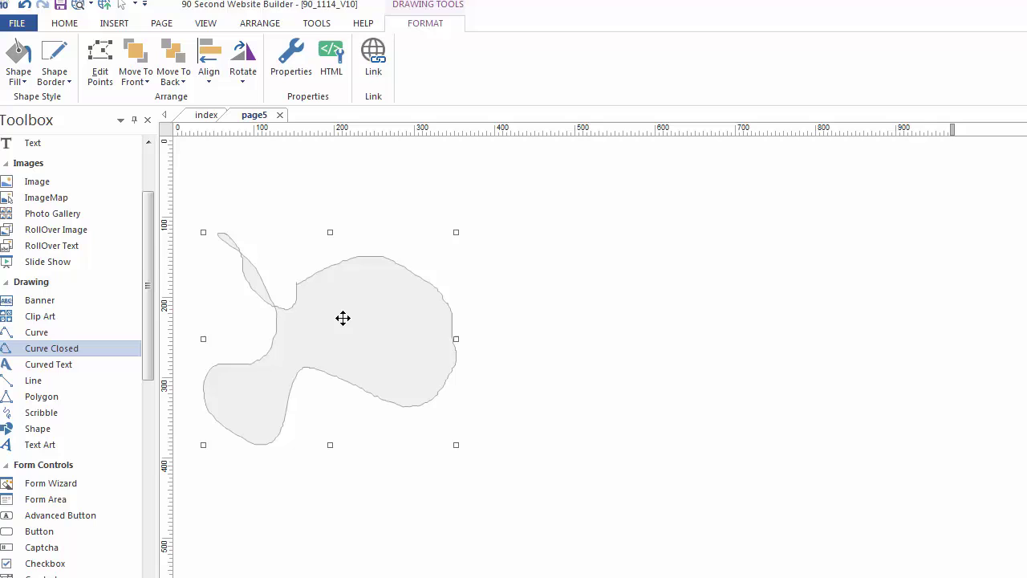
Examine the closed curve's fill and border properties and close them without changes
{"action": "double_click", "coordinate": [342, 316]}
{"action": "left_click_drag", "start_coordinate": [714, 239], "coordinate": [559, 138]}
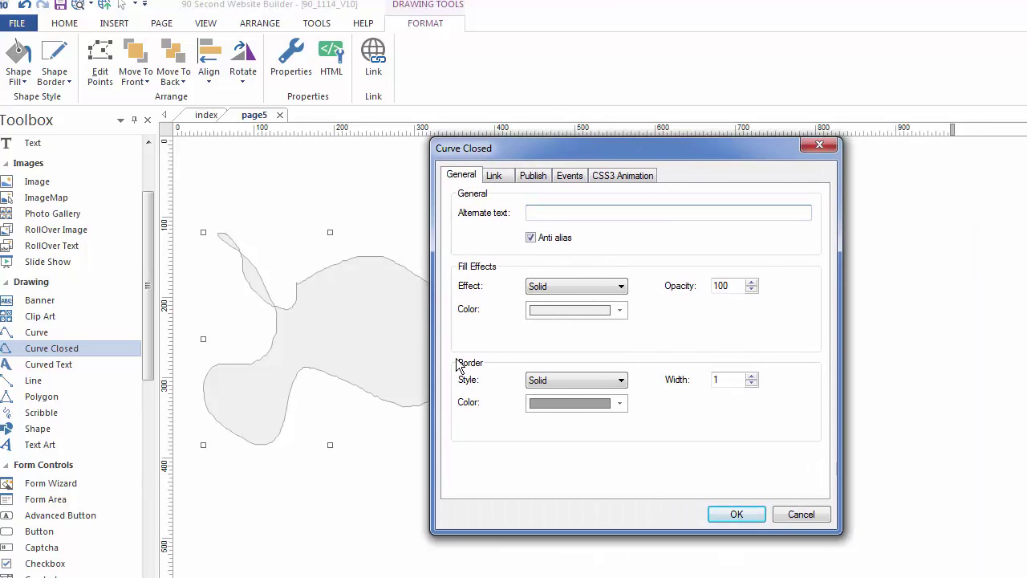
{"action": "left_click", "coordinate": [803, 516]}
Delete the closed curve and draw a hill-shaped curved text path about 600 px by 320 px overall
{"action": "key", "text": "Delete"}
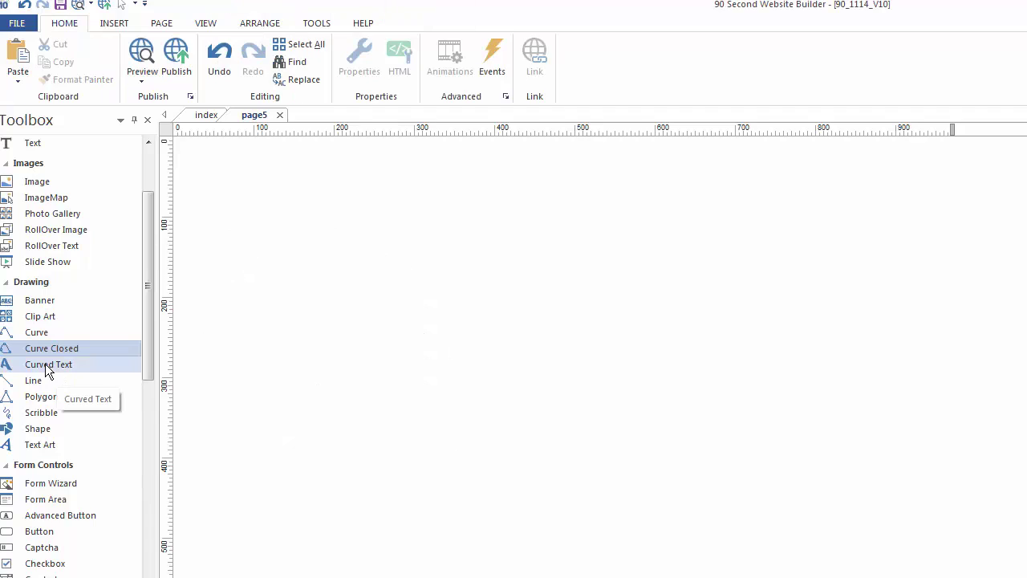
{"action": "left_click", "coordinate": [48, 366]}
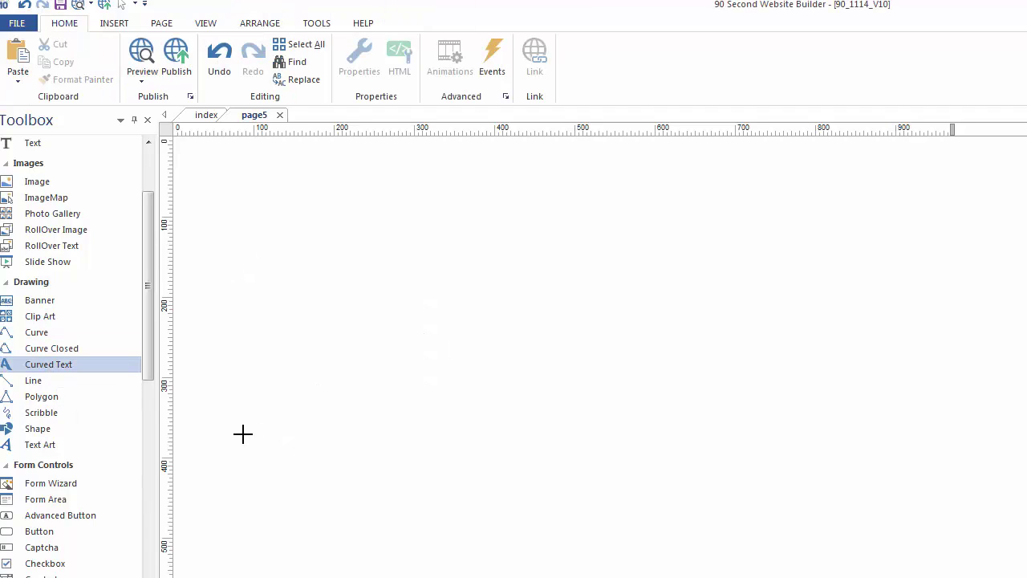
{"action": "mouse_move", "coordinate": [234, 437]}
{"action": "left_mouse_down"}
{"action": "mouse_move", "coordinate": [312, 313]}
{"action": "mouse_move", "coordinate": [374, 285]}
{"action": "mouse_move", "coordinate": [441, 287]}
{"action": "mouse_move", "coordinate": [588, 451]}
{"action": "mouse_move", "coordinate": [626, 473]}
{"action": "left_mouse_up"}
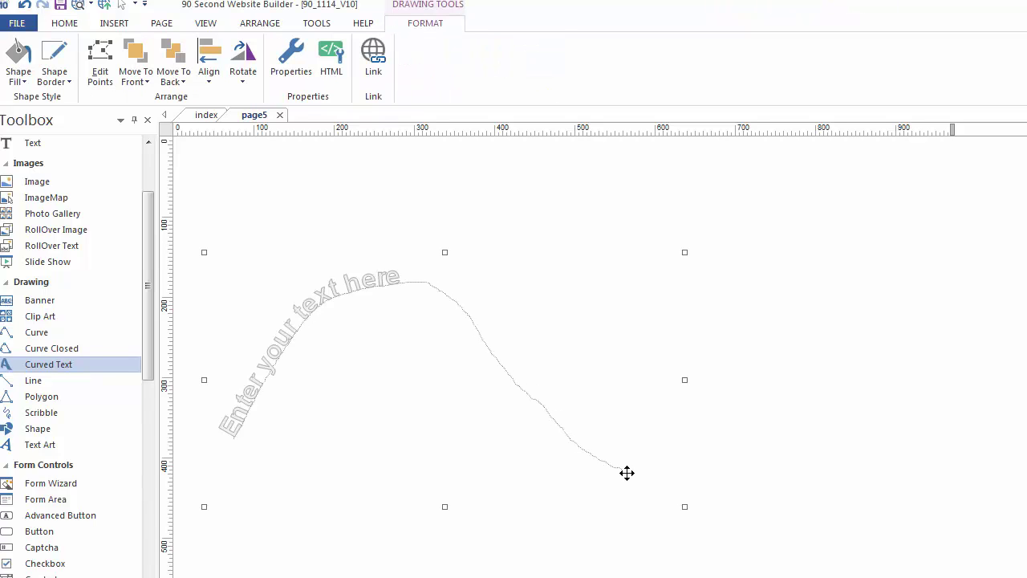
Set the curved text's wording to "90 Second Website Builder" in its properties
{"action": "double_click", "coordinate": [337, 318]}
{"action": "left_click_drag", "start_coordinate": [734, 206], "coordinate": [648, 175]}
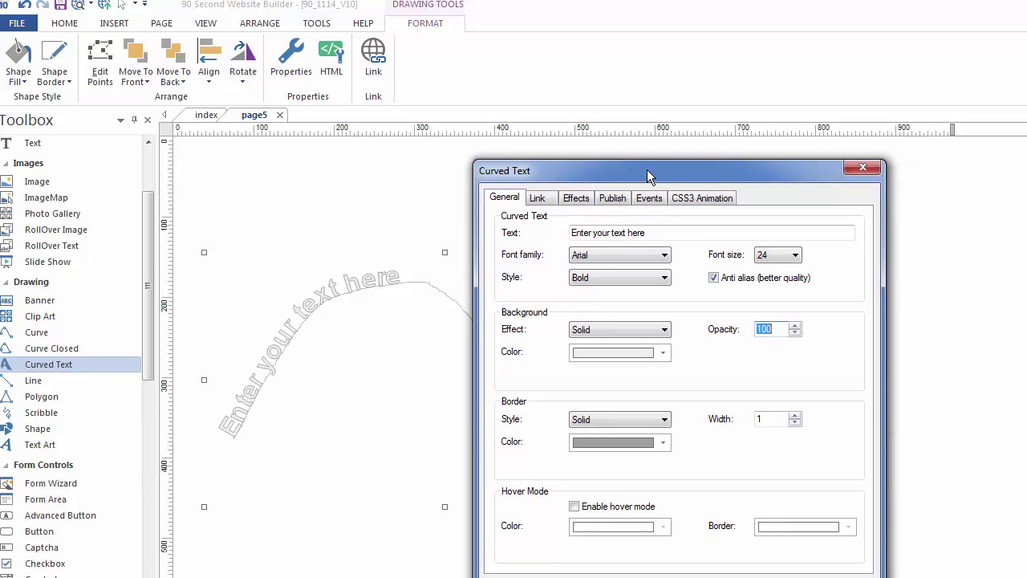
{"action": "left_click_drag", "start_coordinate": [646, 232], "coordinate": [542, 238]}
{"action": "type", "text": "90 Second Website Builder"}
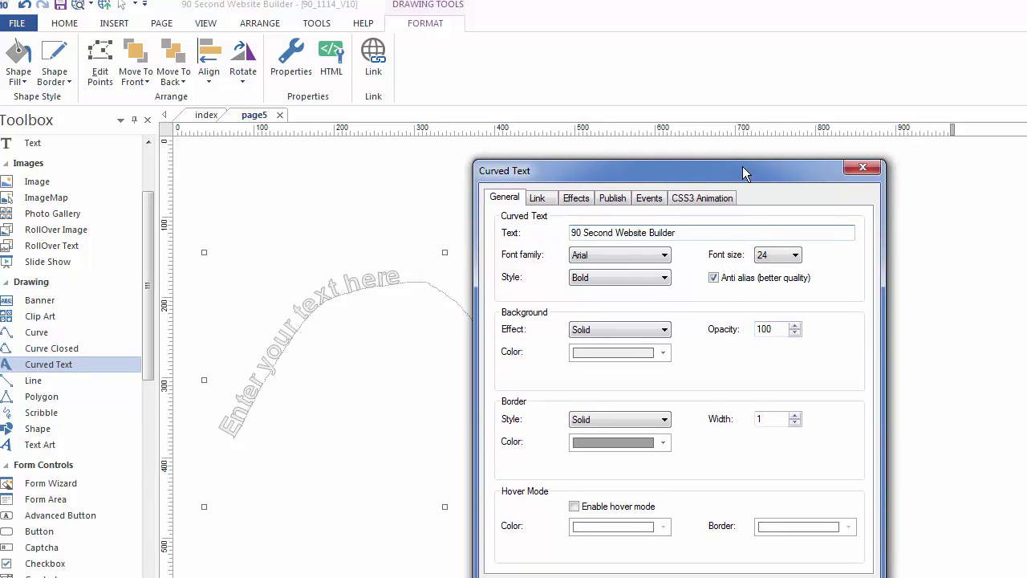
{"action": "left_click_drag", "start_coordinate": [743, 173], "coordinate": [683, 115]}
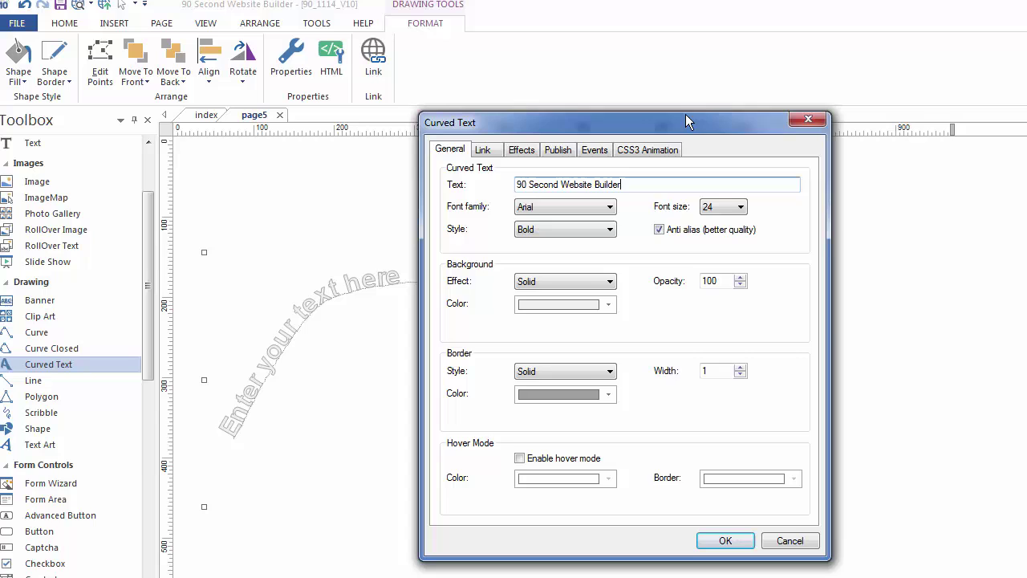
{"action": "left_click", "coordinate": [718, 538]}
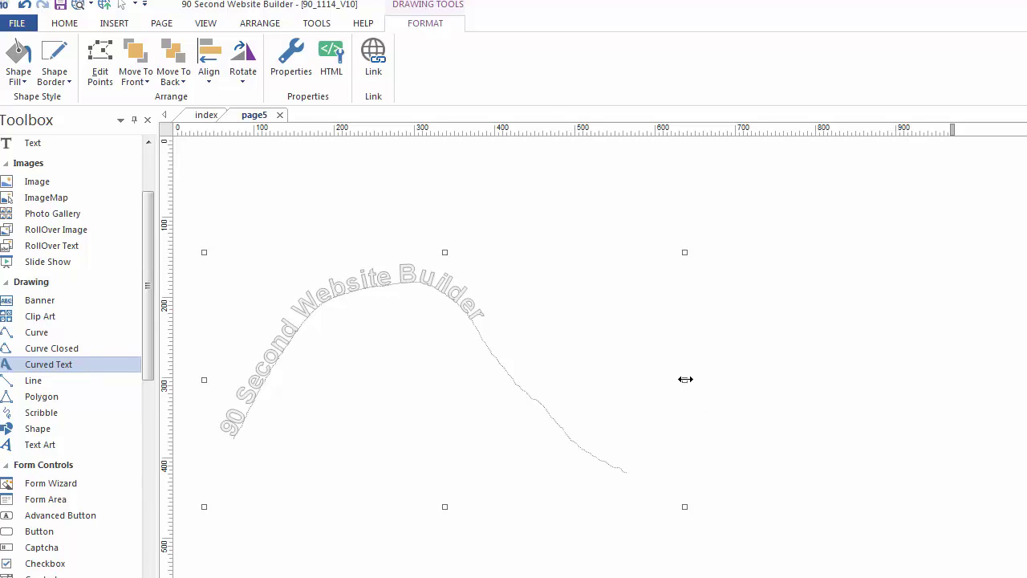
Shrink the curved text to about 525 px by 265 px
{"action": "left_click_drag", "start_coordinate": [686, 379], "coordinate": [627, 324]}
{"action": "left_click_drag", "start_coordinate": [415, 505], "coordinate": [415, 463]}
Examine the curved text's general settings and its shadow and other effects, closing the properties without changes
{"action": "double_click", "coordinate": [394, 349]}
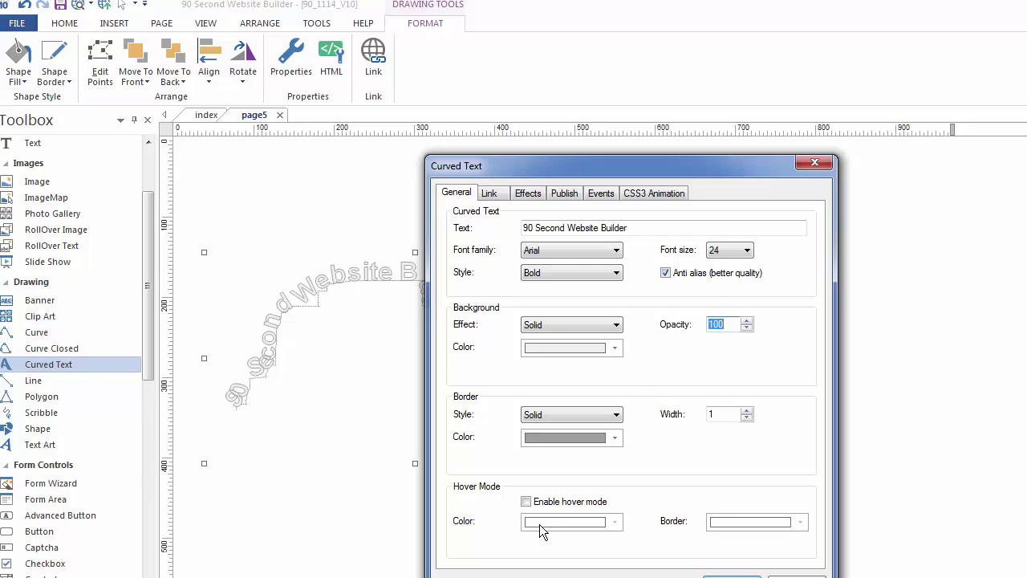
{"action": "left_click", "coordinate": [528, 195]}
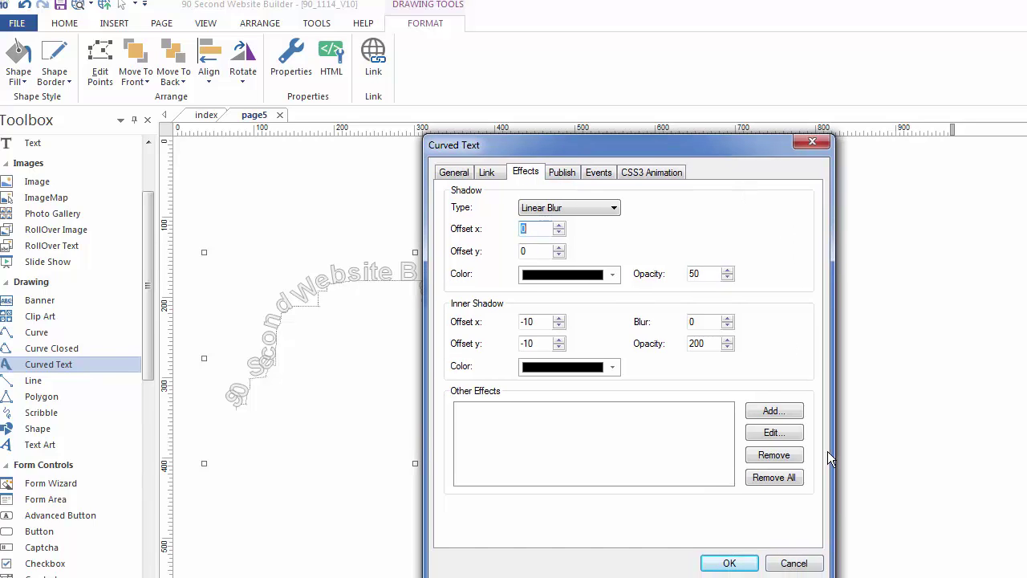
{"action": "left_click", "coordinate": [793, 562]}
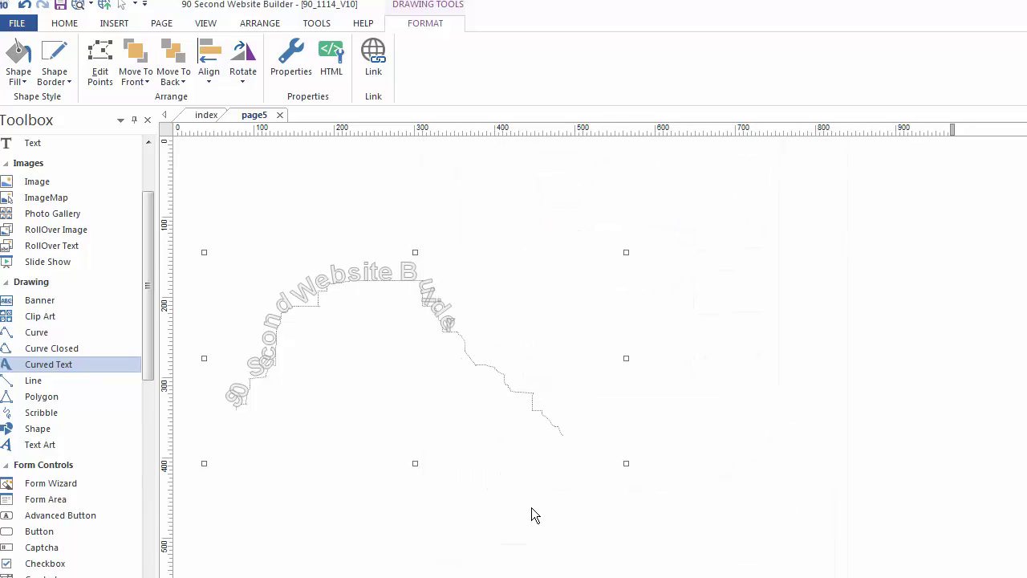
Widen the curved text to about 650 px and nudge it slightly downward on the page
{"action": "left_click_drag", "start_coordinate": [626, 358], "coordinate": [726, 358]}
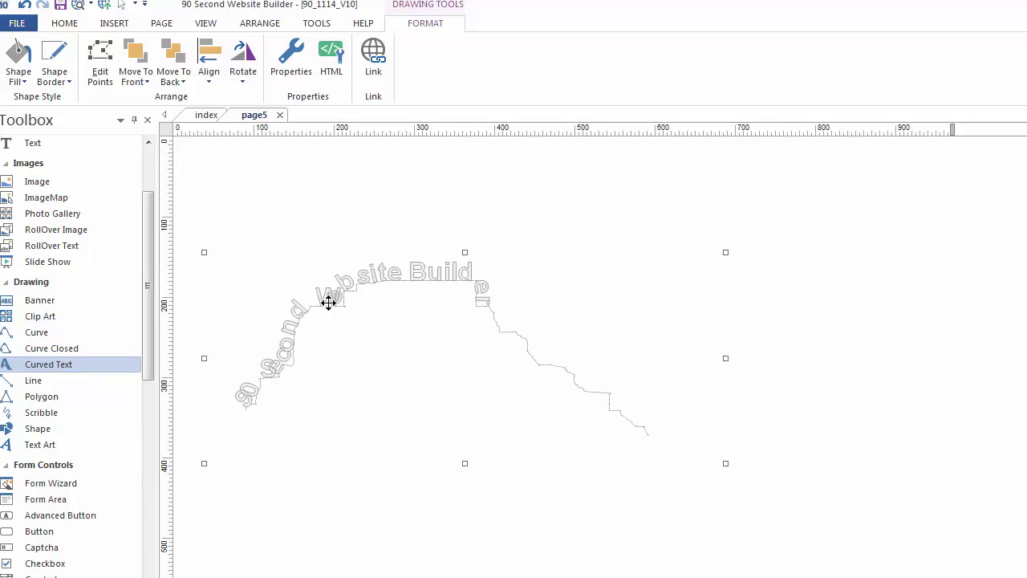
{"action": "left_click", "coordinate": [404, 393]}
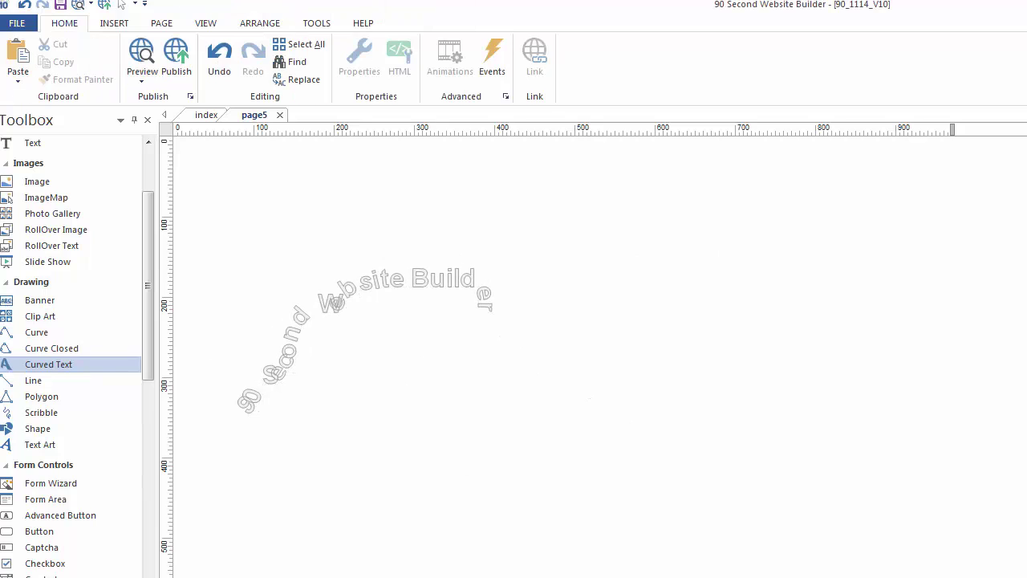
{"action": "left_click", "coordinate": [412, 369]}
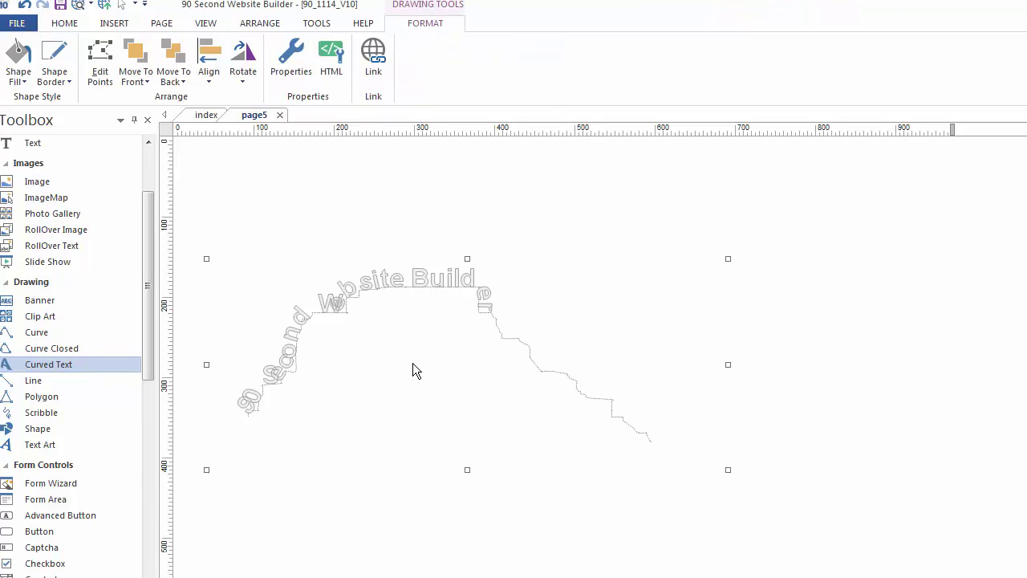
Delete the curved text and draw a straight line about 245 px long, rising gently to the right
{"action": "key", "text": "Delete"}
{"action": "left_click", "coordinate": [36, 386]}
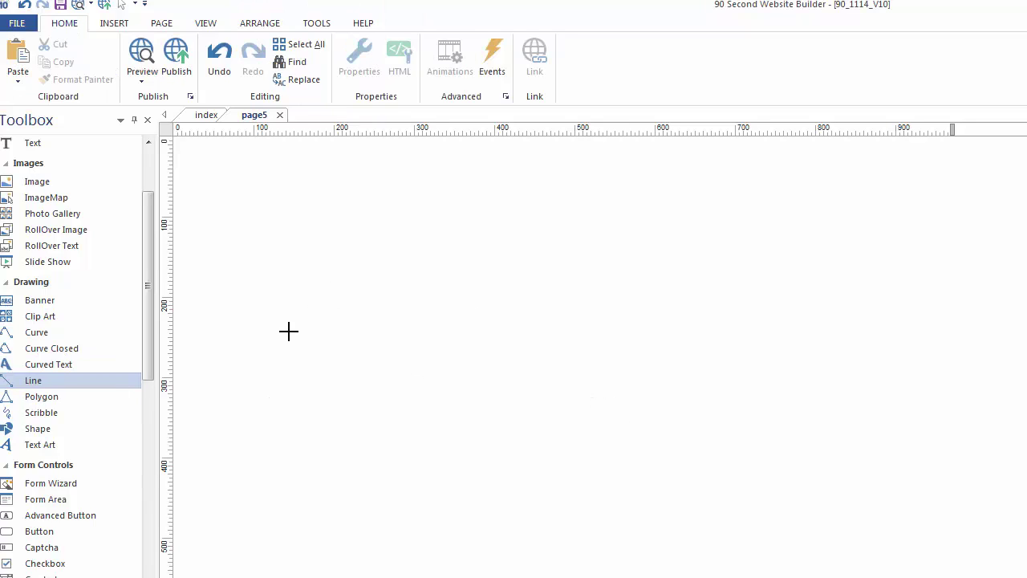
{"action": "mouse_move", "coordinate": [289, 332]}
{"action": "left_mouse_down"}
{"action": "mouse_move", "coordinate": [487, 282]}
{"action": "mouse_move", "coordinate": [518, 348]}
{"action": "mouse_move", "coordinate": [518, 266]}
{"action": "mouse_move", "coordinate": [444, 203]}
{"action": "mouse_move", "coordinate": [354, 209]}
{"action": "mouse_move", "coordinate": [473, 266]}
{"action": "left_mouse_up"}
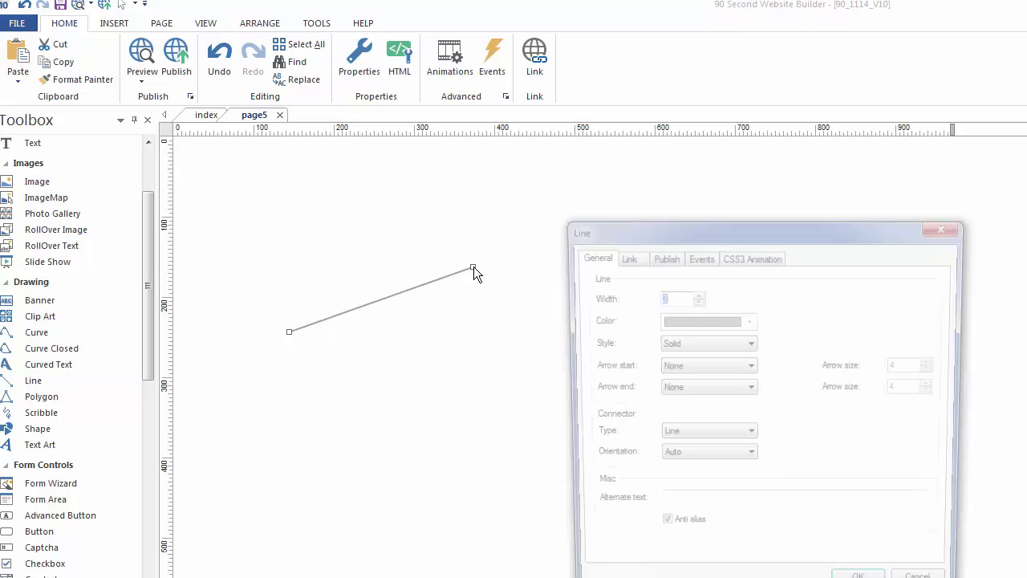
Examine the style choices available for the line, leaving it Solid
{"action": "left_click_drag", "start_coordinate": [688, 223], "coordinate": [552, 169]}
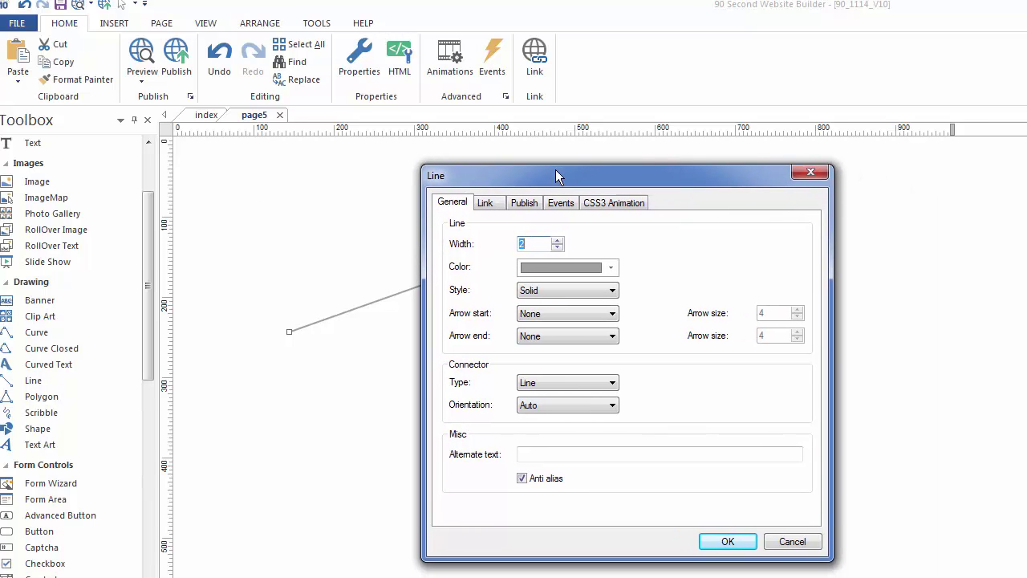
{"action": "left_click", "coordinate": [591, 288]}
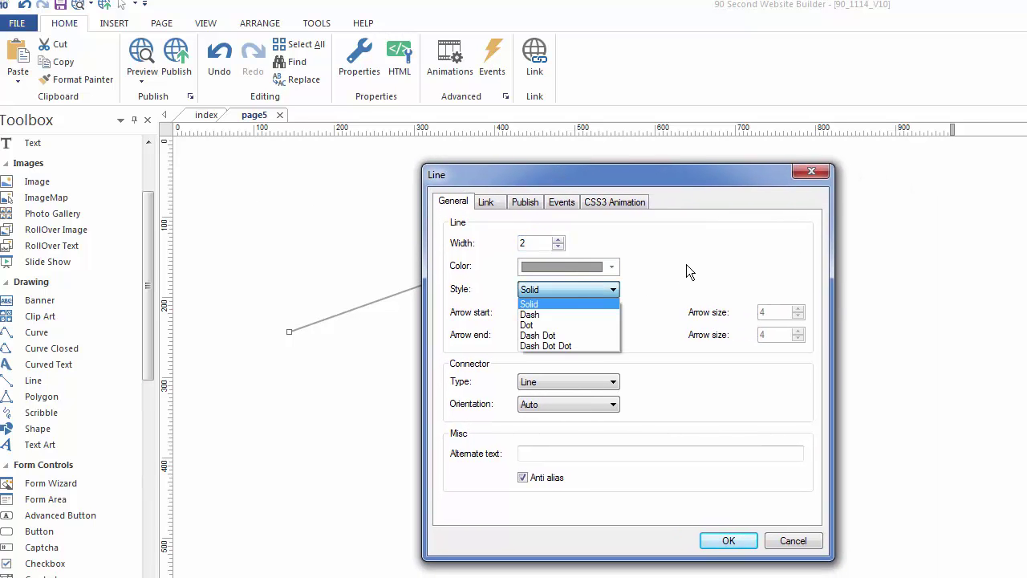
{"action": "left_click", "coordinate": [687, 266]}
Put an Arrow at the line's start, raise its arrow size by three and apply the settings
{"action": "left_click", "coordinate": [606, 316]}
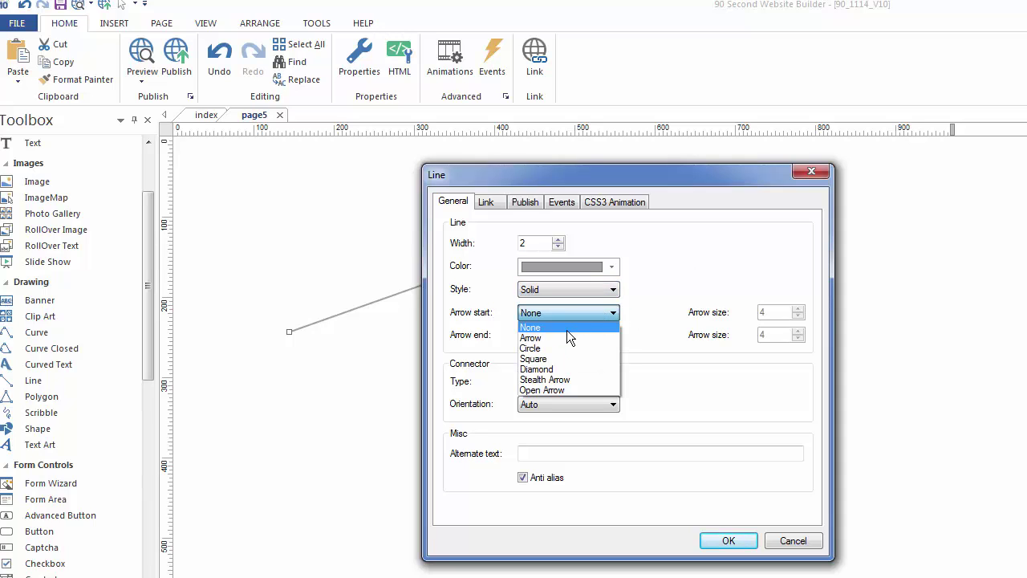
{"action": "left_click", "coordinate": [555, 339]}
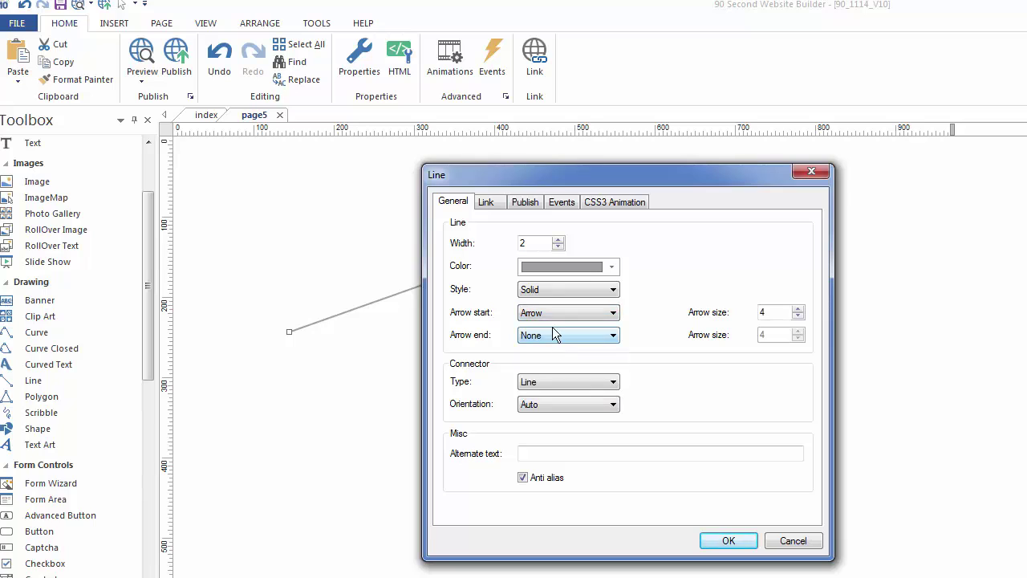
{"action": "left_click", "coordinate": [799, 308]}
{"action": "left_click", "coordinate": [798, 308]}
{"action": "left_click", "coordinate": [798, 309]}
{"action": "left_click", "coordinate": [727, 540]}
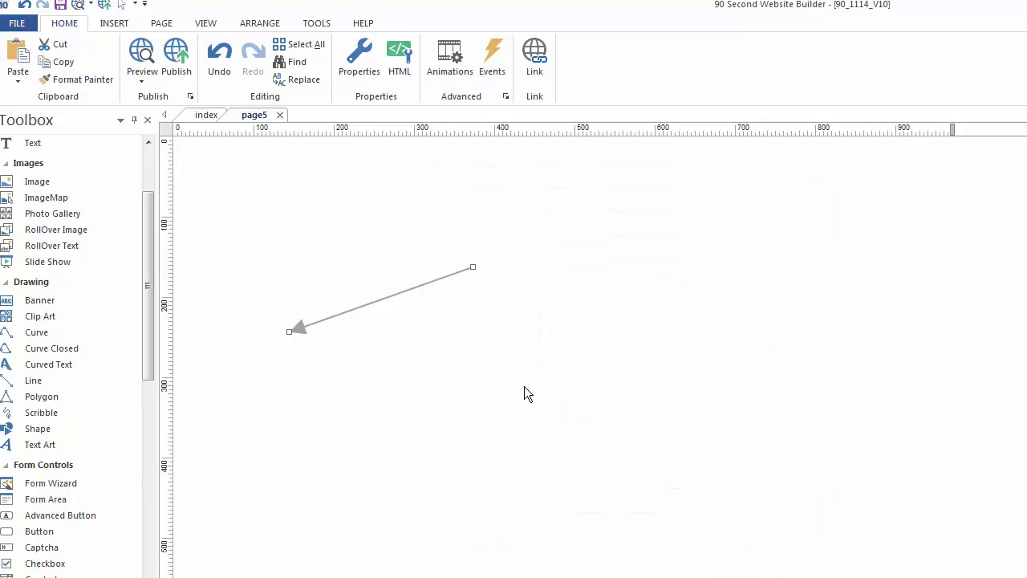
Move both ends of the arrow line so it points diagonally upward to the right
{"action": "left_click_drag", "start_coordinate": [289, 331], "coordinate": [383, 312]}
{"action": "left_click_drag", "start_coordinate": [566, 245], "coordinate": [230, 470]}
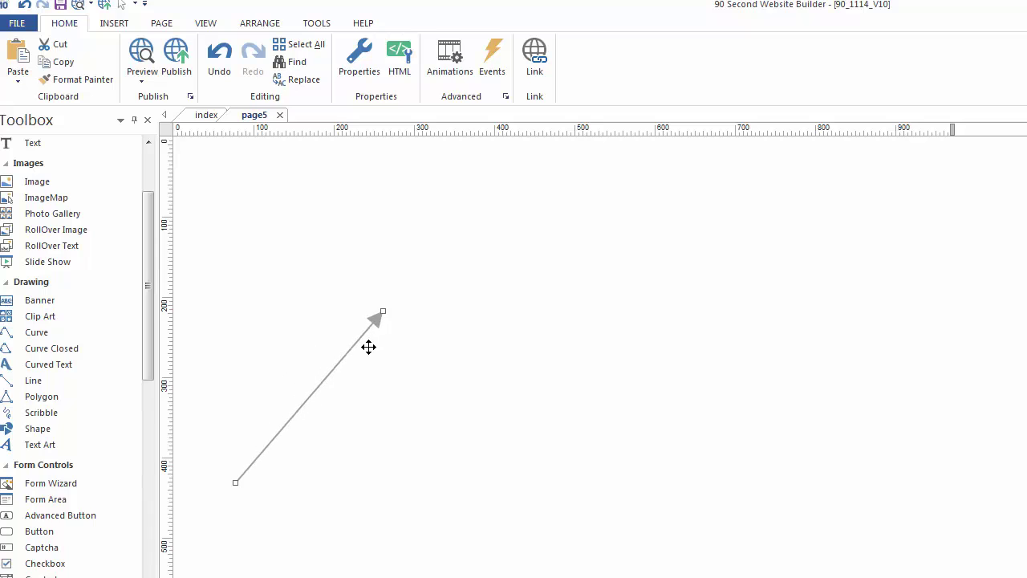
Move the arrow line up and to the right, examine its link options and dismiss them
{"action": "left_click_drag", "start_coordinate": [376, 324], "coordinate": [490, 231]}
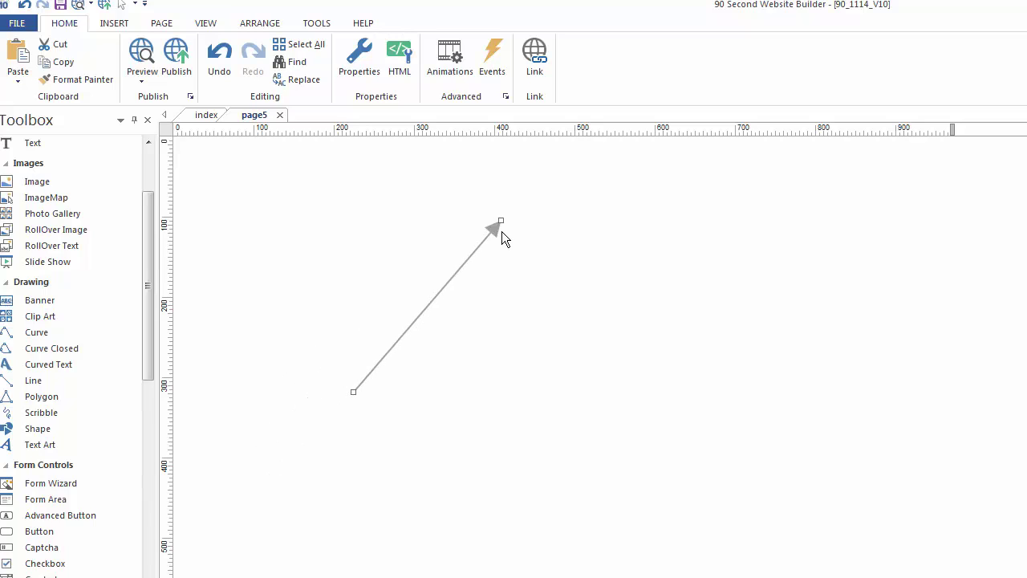
{"action": "double_click", "coordinate": [492, 229]}
{"action": "left_click_drag", "start_coordinate": [663, 225], "coordinate": [543, 163]}
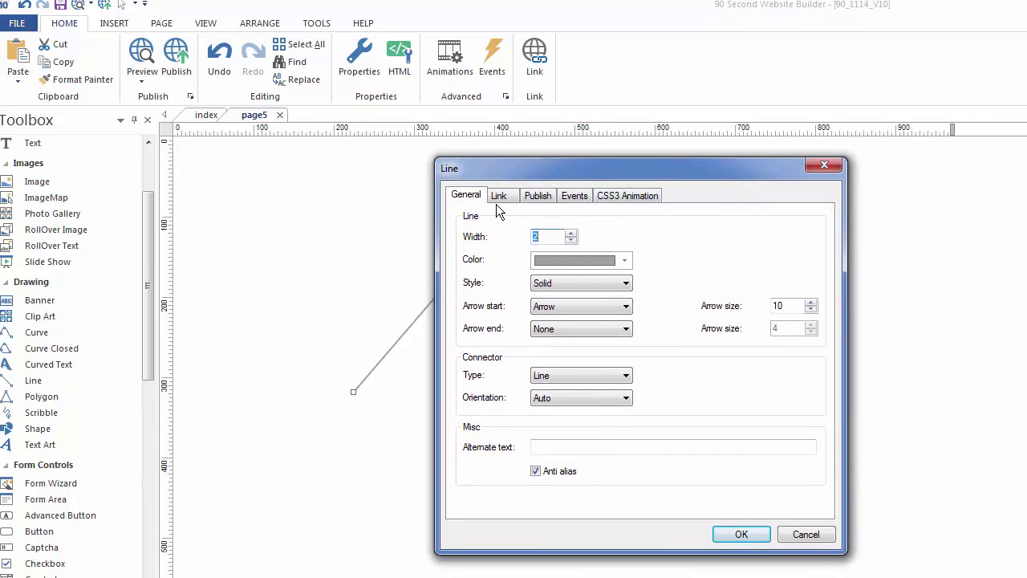
{"action": "left_click", "coordinate": [501, 197]}
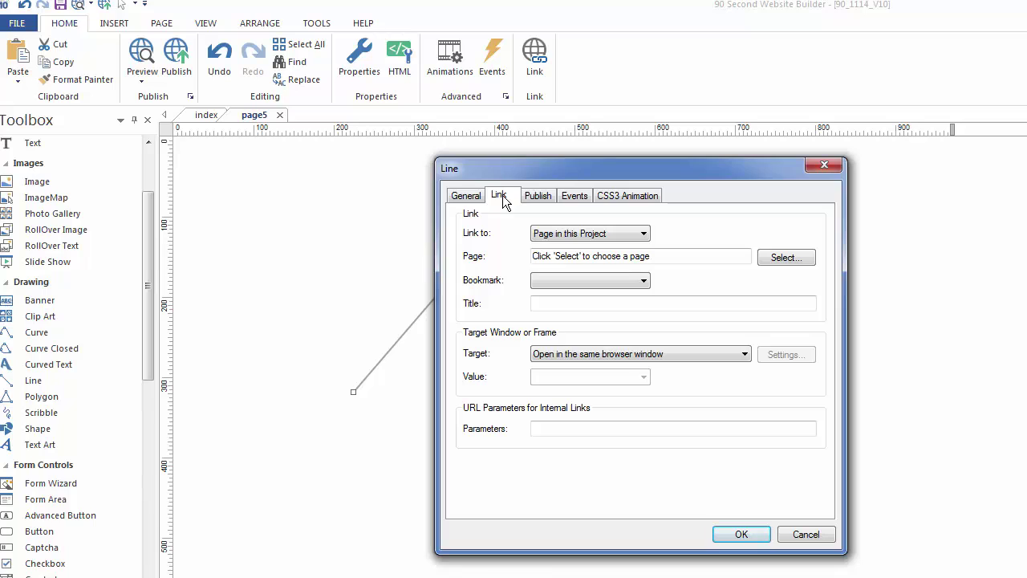
{"action": "left_click", "coordinate": [799, 535]}
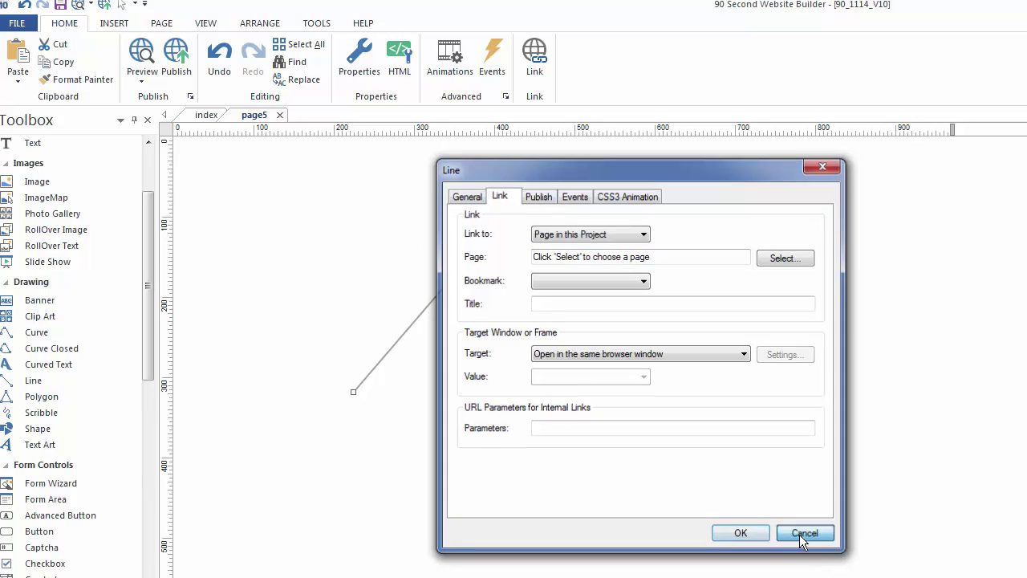
Delete the arrow line, draw an irregular polygon about 255 px wide and 250 px tall, and shift it slightly right
{"action": "key", "text": "Delete"}
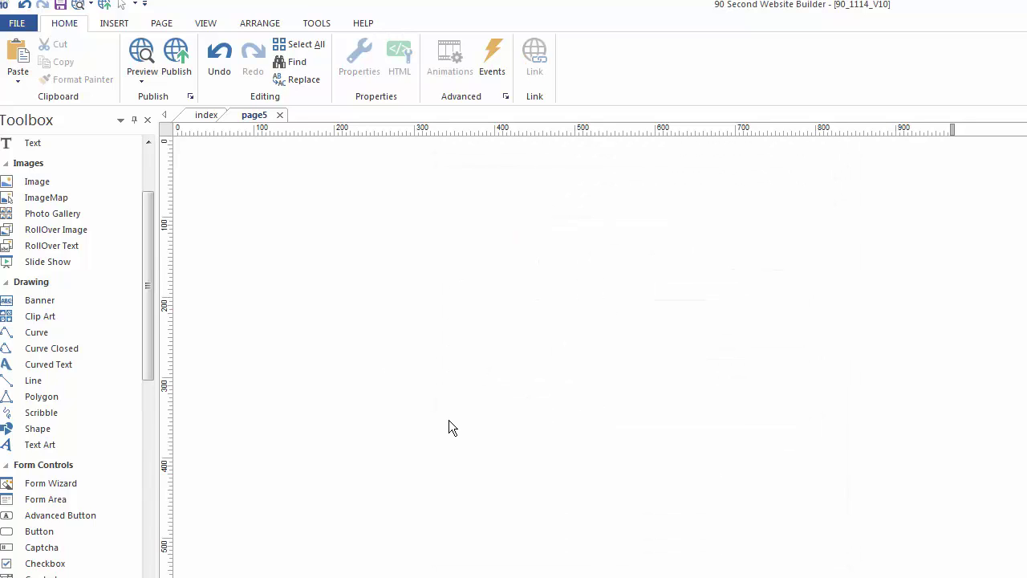
{"action": "left_click", "coordinate": [44, 396]}
{"action": "mouse_move", "coordinate": [337, 305]}
{"action": "left_mouse_down"}
{"action": "mouse_move", "coordinate": [404, 201]}
{"action": "mouse_move", "coordinate": [436, 340]}
{"action": "mouse_move", "coordinate": [329, 387]}
{"action": "mouse_move", "coordinate": [231, 315]}
{"action": "mouse_move", "coordinate": [320, 278]}
{"action": "mouse_move", "coordinate": [337, 309]}
{"action": "left_mouse_up"}
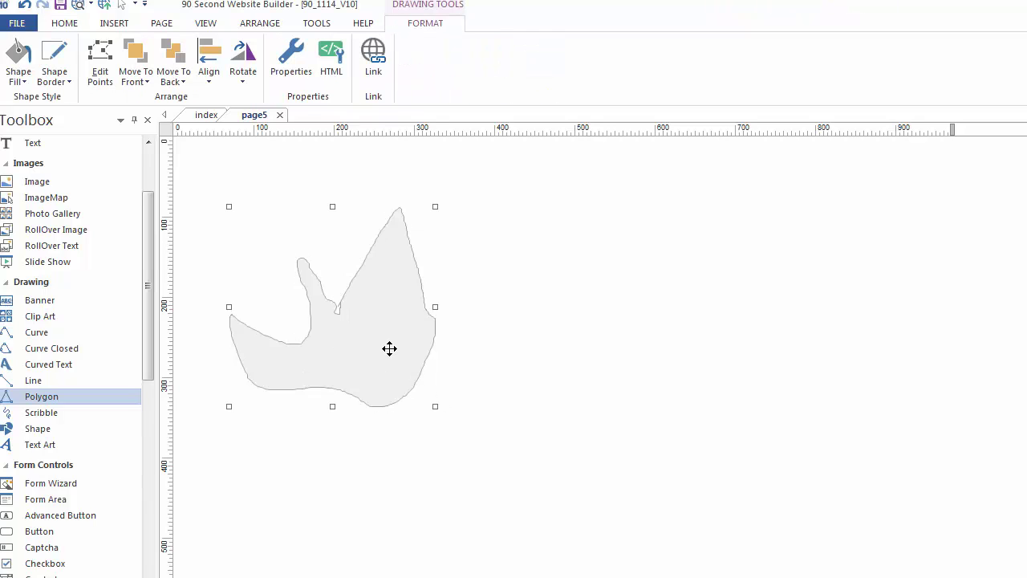
{"action": "left_click_drag", "start_coordinate": [390, 348], "coordinate": [447, 337]}
Examine the polygon's general, fill and border properties and delete the polygon
{"action": "double_click", "coordinate": [447, 337]}
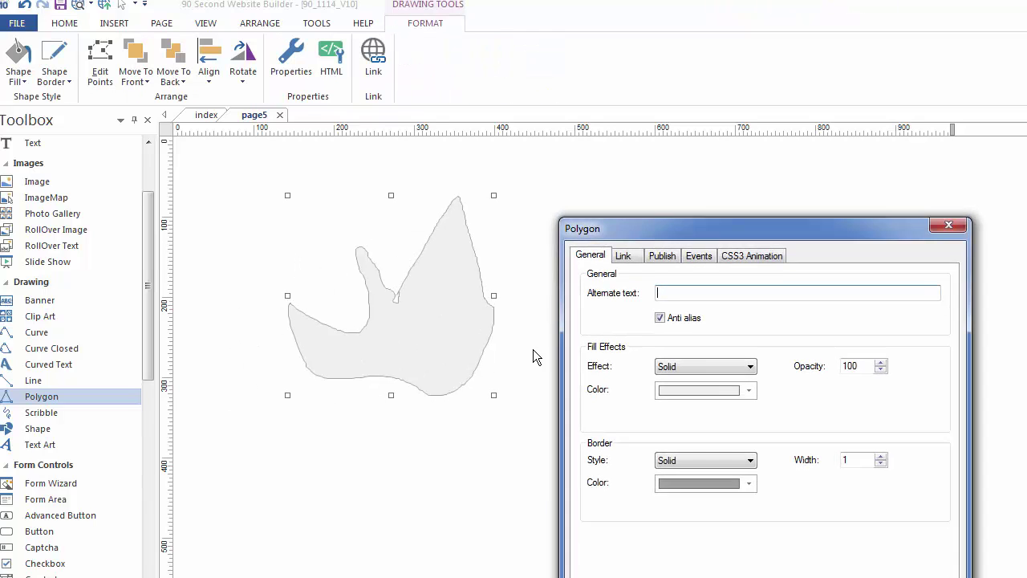
{"action": "left_click_drag", "start_coordinate": [714, 231], "coordinate": [576, 158]}
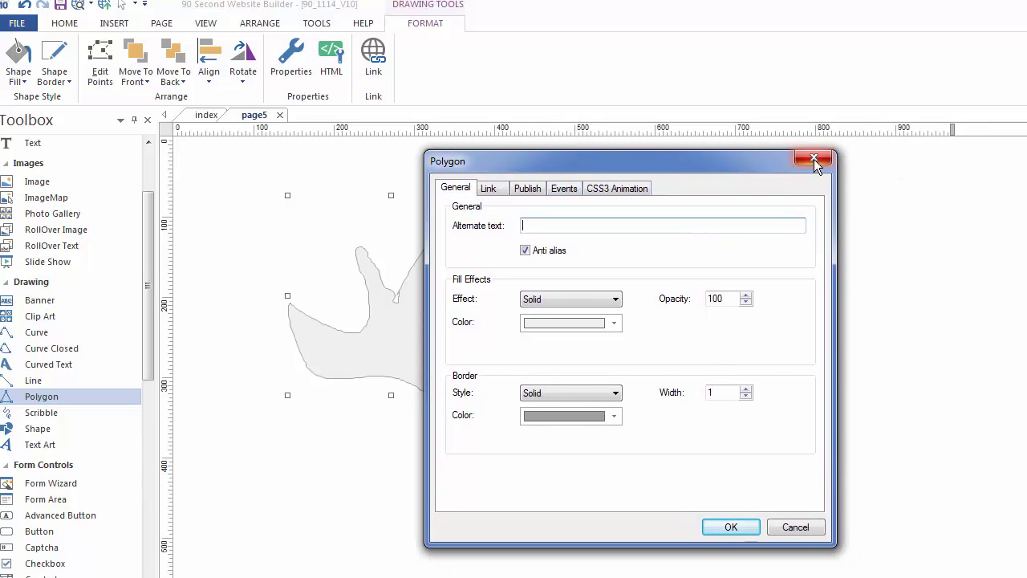
{"action": "left_click", "coordinate": [814, 159]}
{"action": "key", "text": "Delete"}
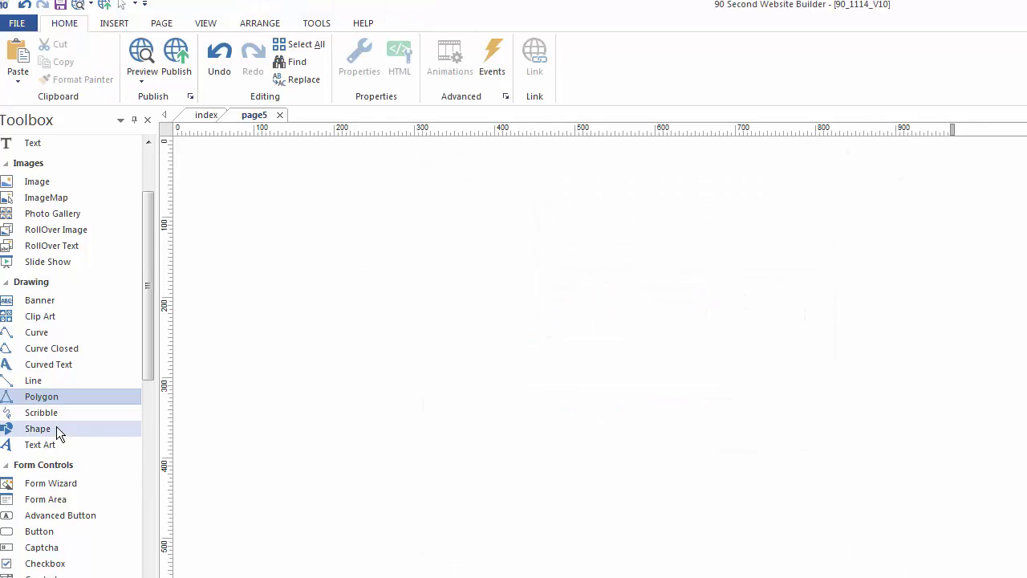
Draw a freehand scribble about 150 px wide and 150 px tall, and remove it from the page
{"action": "left_click", "coordinate": [39, 412]}
{"action": "mouse_move", "coordinate": [316, 312]}
{"action": "left_mouse_down"}
{"action": "mouse_move", "coordinate": [356, 283]}
{"action": "mouse_move", "coordinate": [345, 303]}
{"action": "mouse_move", "coordinate": [405, 325]}
{"action": "mouse_move", "coordinate": [351, 384]}
{"action": "mouse_move", "coordinate": [311, 322]}
{"action": "mouse_move", "coordinate": [323, 298]}
{"action": "left_mouse_up"}
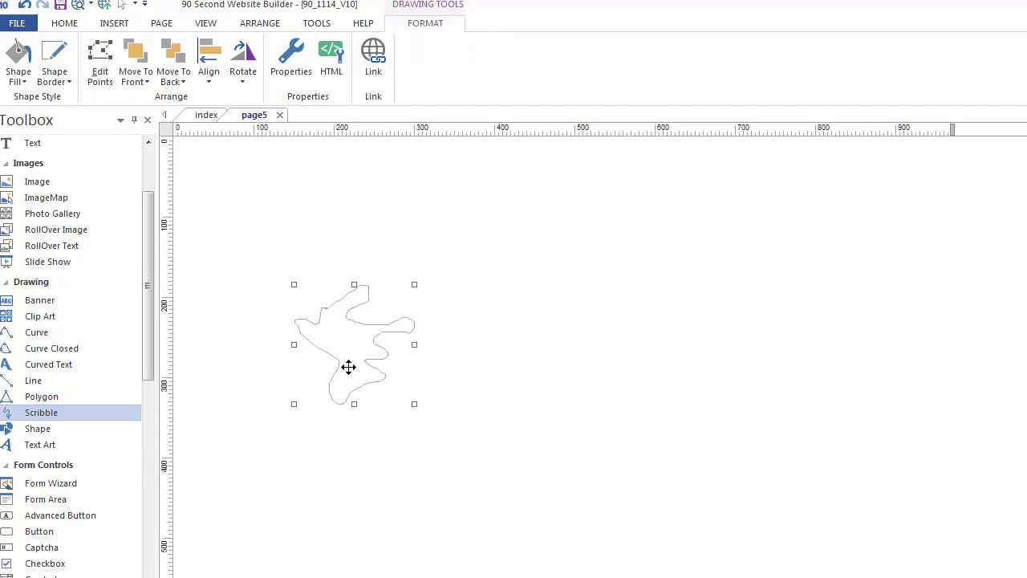
{"action": "key", "text": "Escape"}
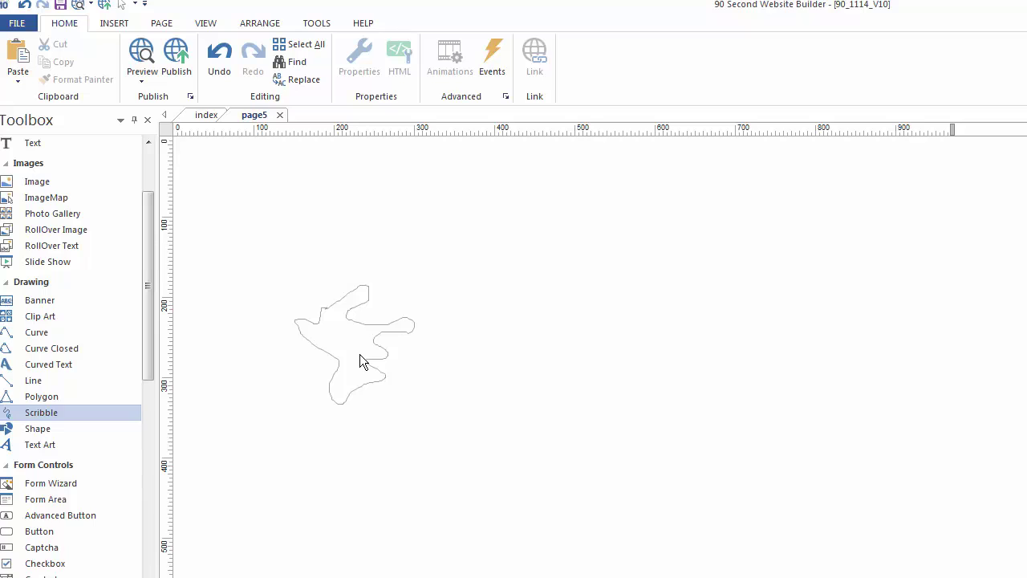
{"action": "key", "text": "ctrl+z"}
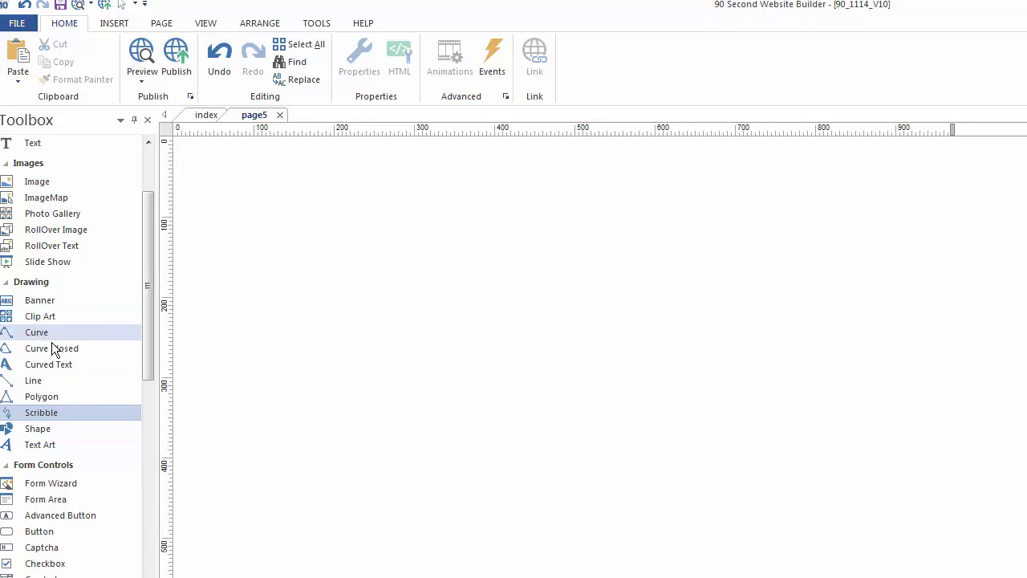
Draw a rectangular shape about 175 px wide and 170 px tall, and move it slightly down
{"action": "left_click", "coordinate": [30, 434]}
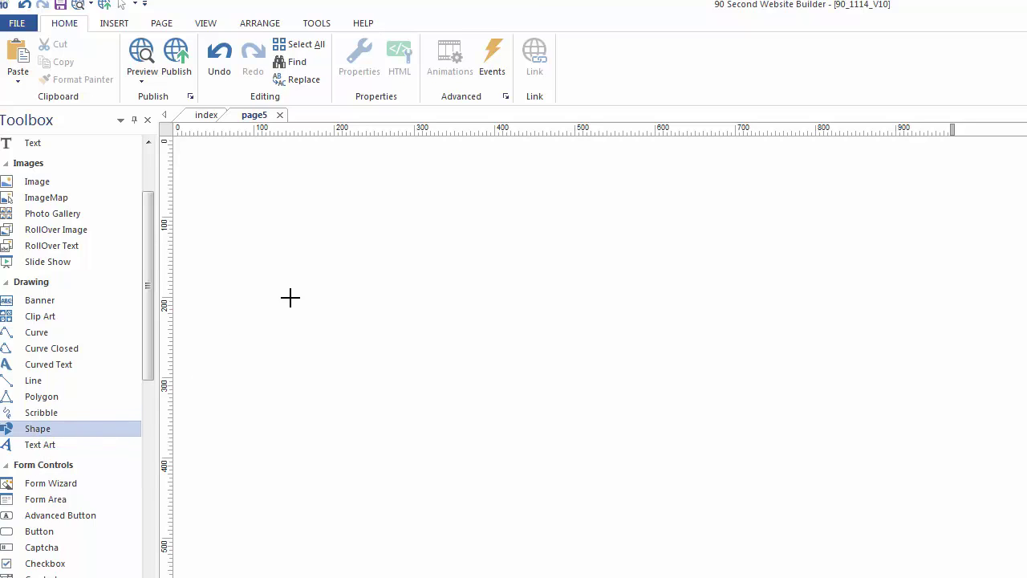
{"action": "left_click_drag", "start_coordinate": [314, 200], "coordinate": [455, 335]}
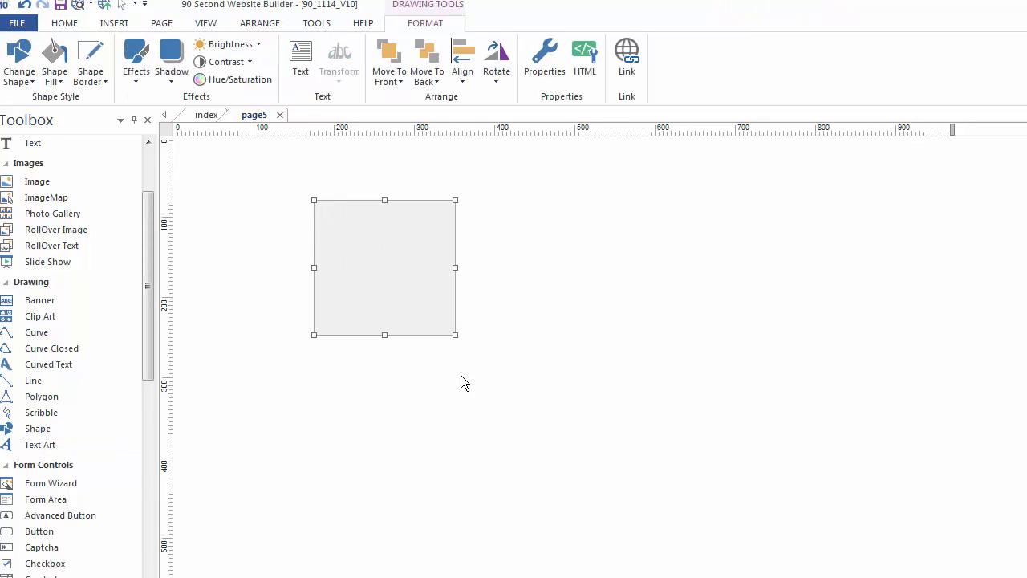
{"action": "left_click_drag", "start_coordinate": [376, 294], "coordinate": [374, 320]}
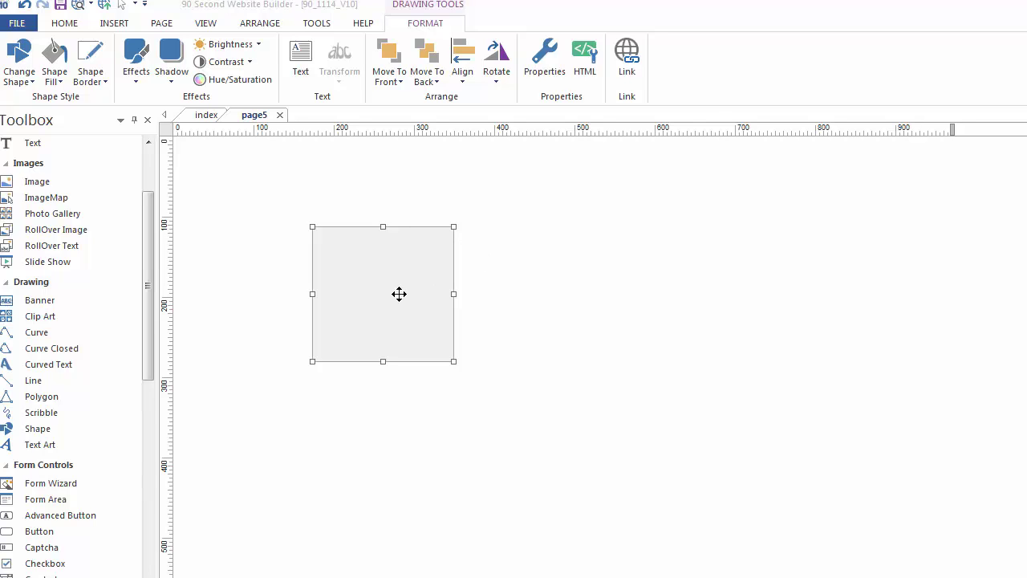
Examine the shape types available in the rectangle's properties
{"action": "double_click", "coordinate": [399, 294]}
{"action": "left_click_drag", "start_coordinate": [806, 205], "coordinate": [654, 116]}
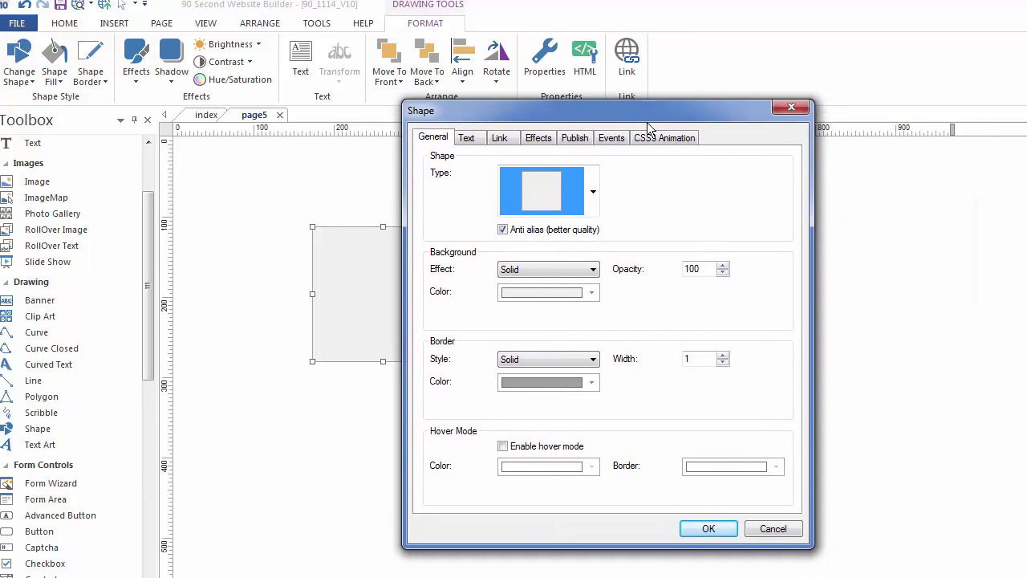
{"action": "left_click", "coordinate": [598, 194]}
{"action": "left_click_drag", "start_coordinate": [591, 237], "coordinate": [578, 333]}
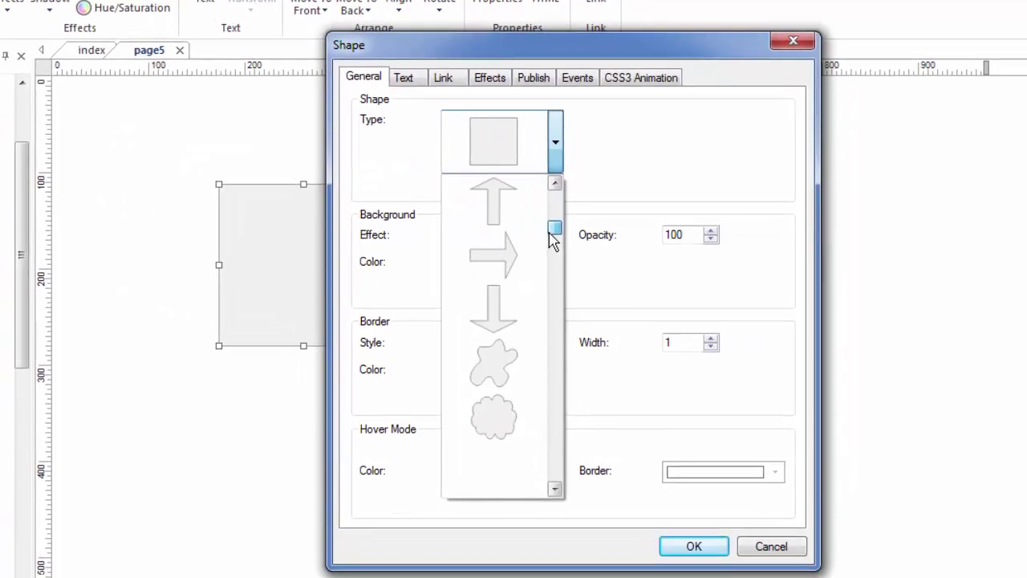
{"action": "left_click_drag", "start_coordinate": [517, 295], "coordinate": [534, 176]}
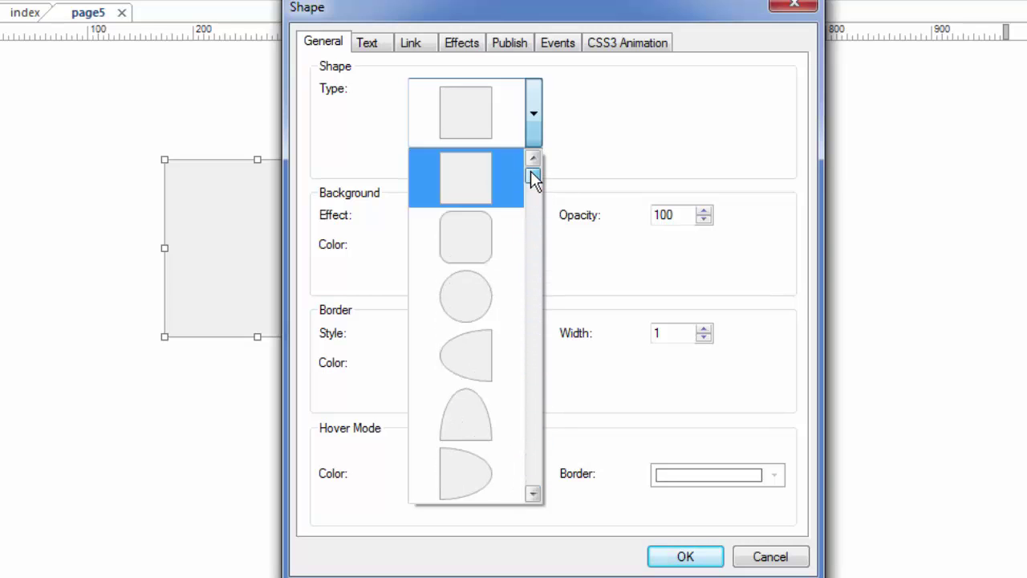
{"action": "left_click", "coordinate": [572, 13]}
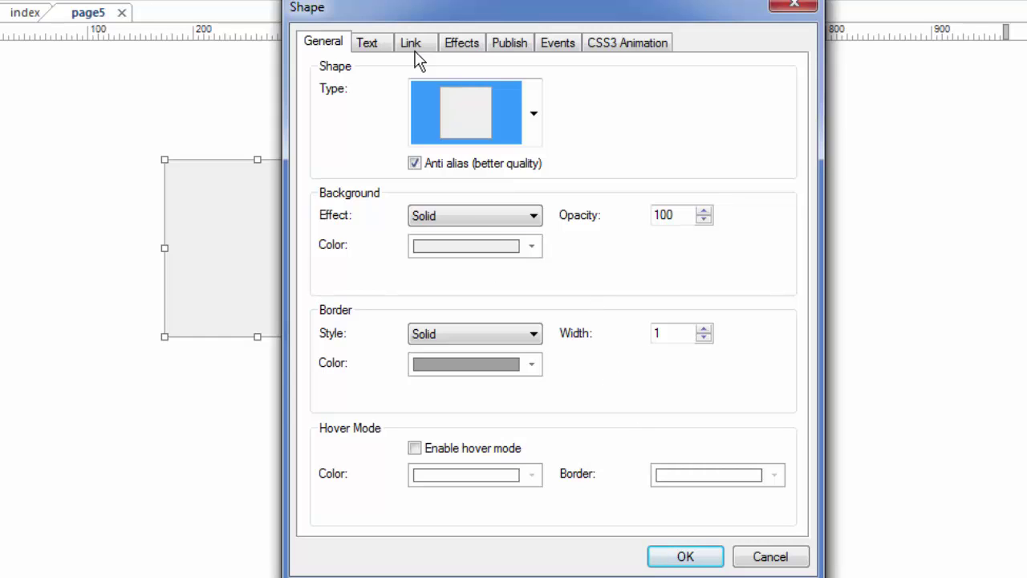
Try the text "90 Second Website Builder" in the shape, examine its link options and discard the changes
{"action": "left_click", "coordinate": [369, 44]}
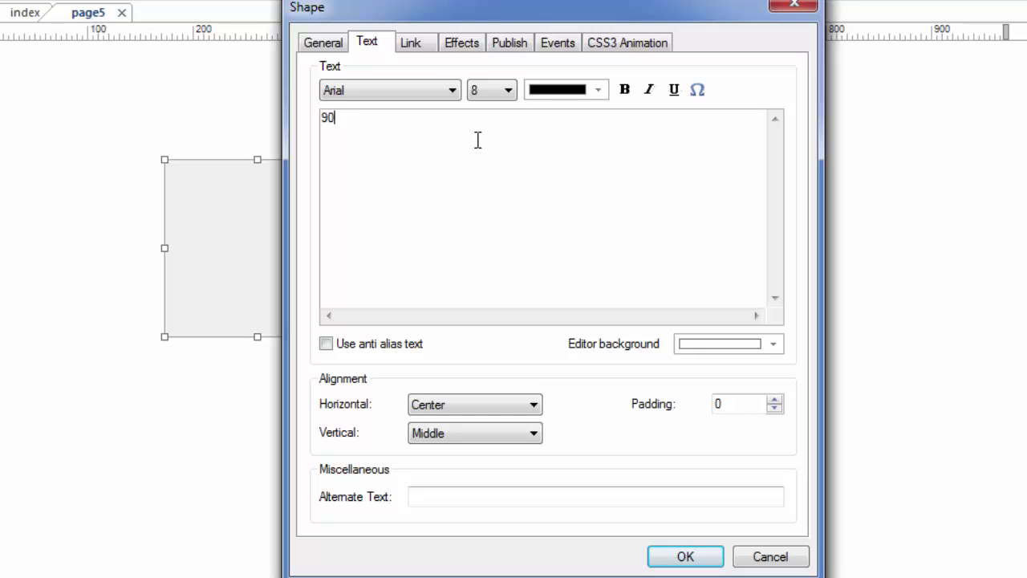
{"action": "type", "text": "90 Second Website Builder"}
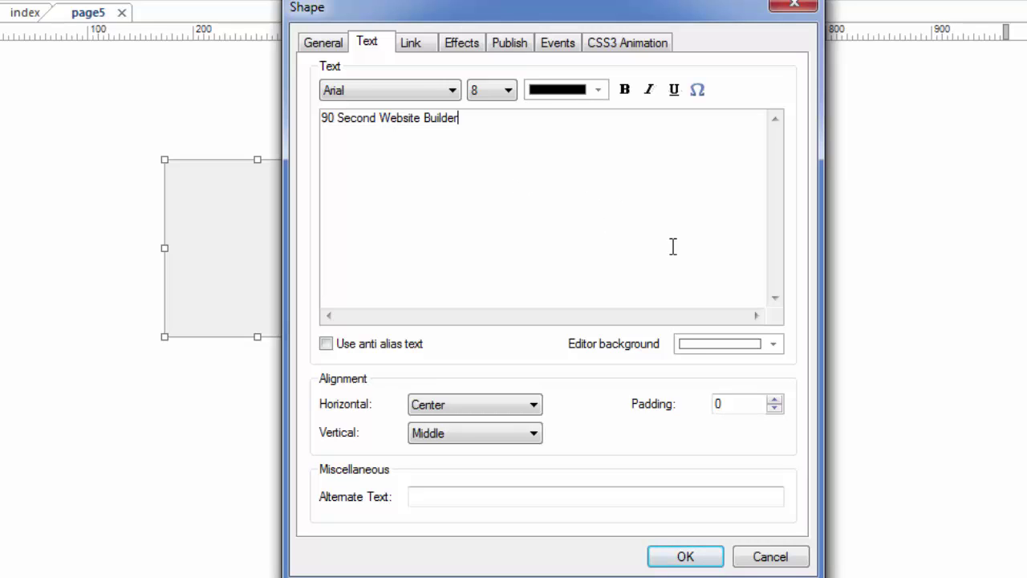
{"action": "left_click", "coordinate": [413, 47]}
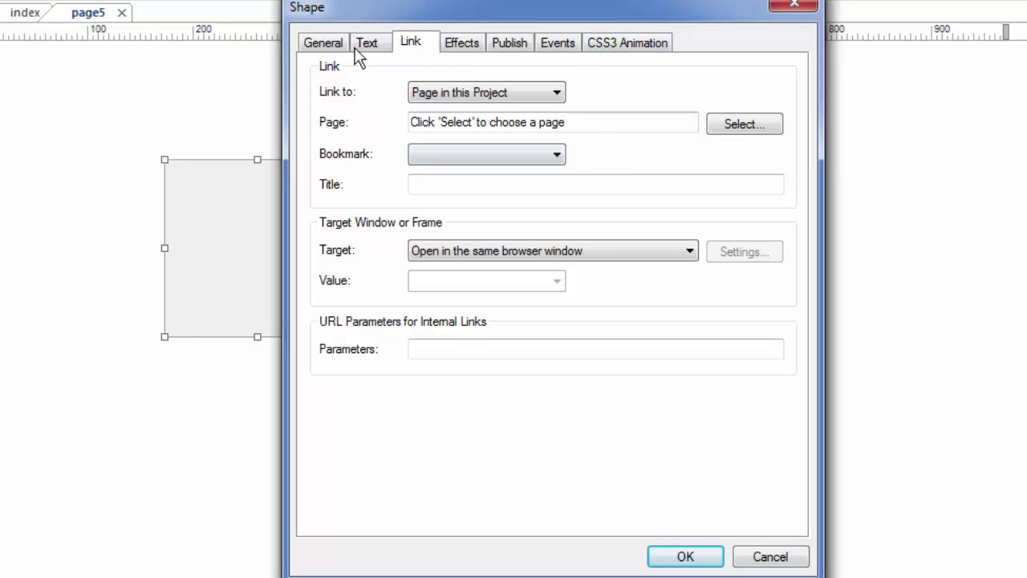
{"action": "left_click", "coordinate": [771, 557]}
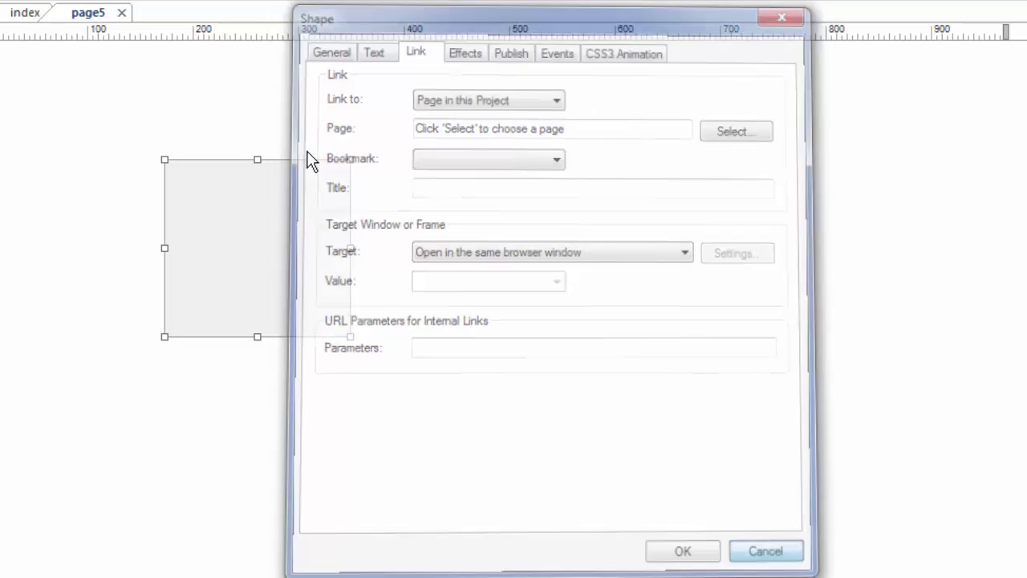
Reopen the shape's properties and set its publishing format to Publish as CSS3
{"action": "double_click", "coordinate": [300, 231]}
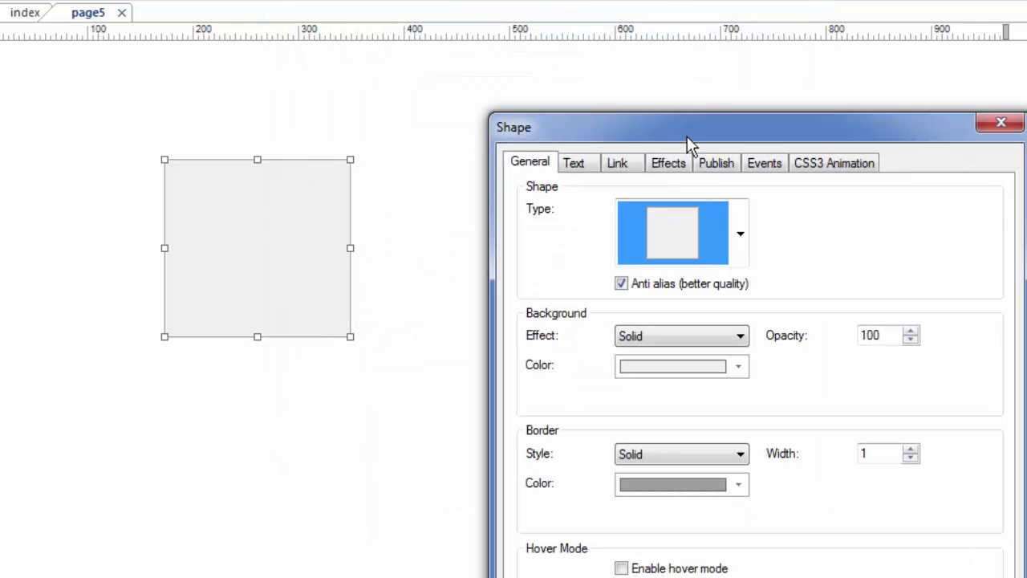
{"action": "left_click_drag", "start_coordinate": [688, 142], "coordinate": [495, 24]}
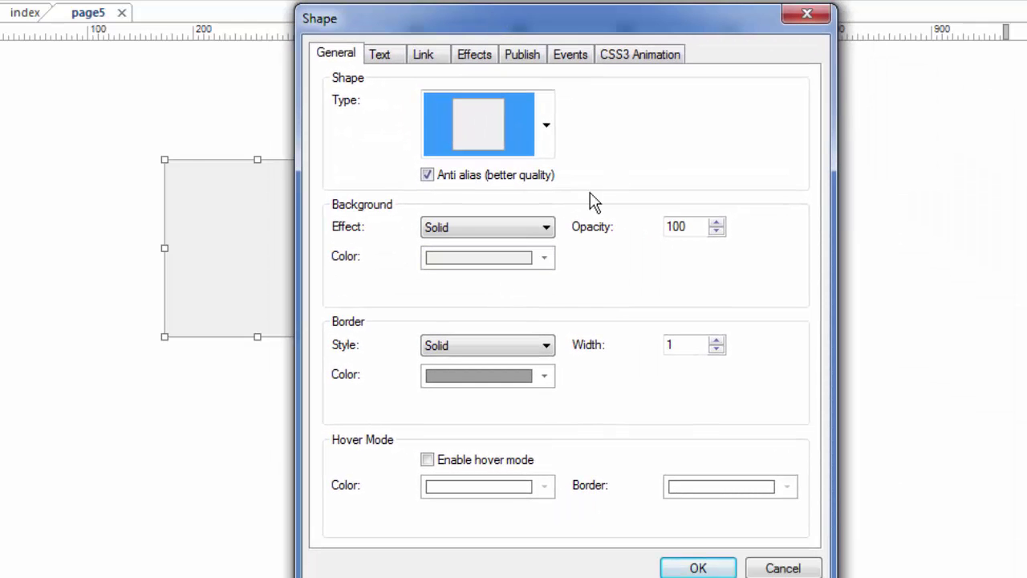
{"action": "left_click", "coordinate": [520, 56]}
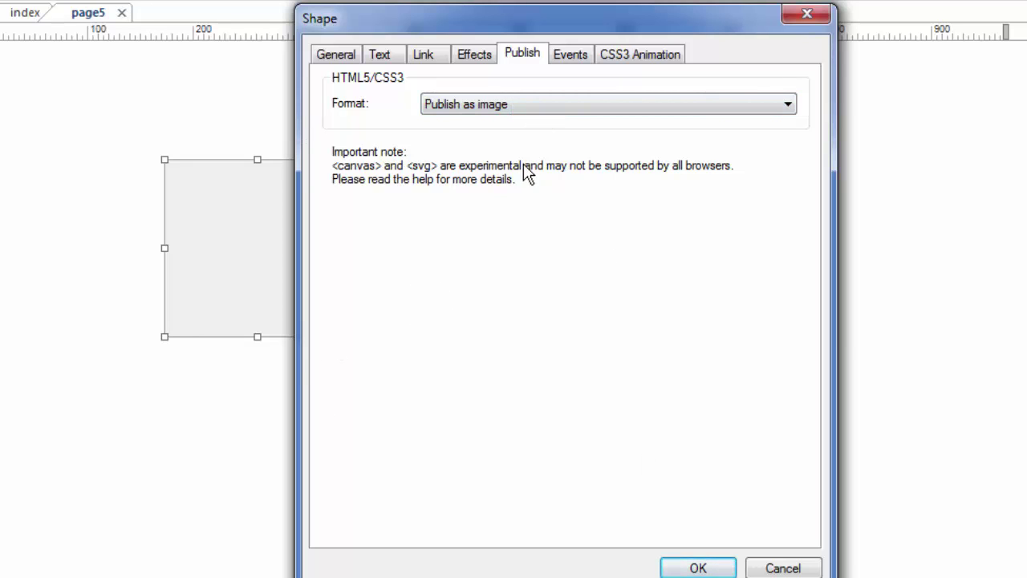
{"action": "left_click", "coordinate": [507, 106]}
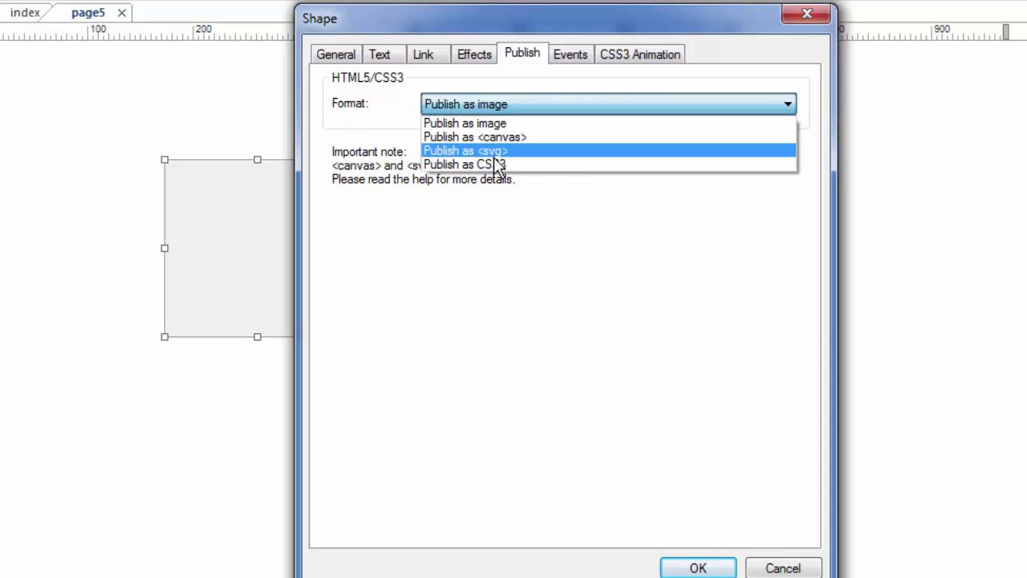
{"action": "left_click", "coordinate": [504, 166]}
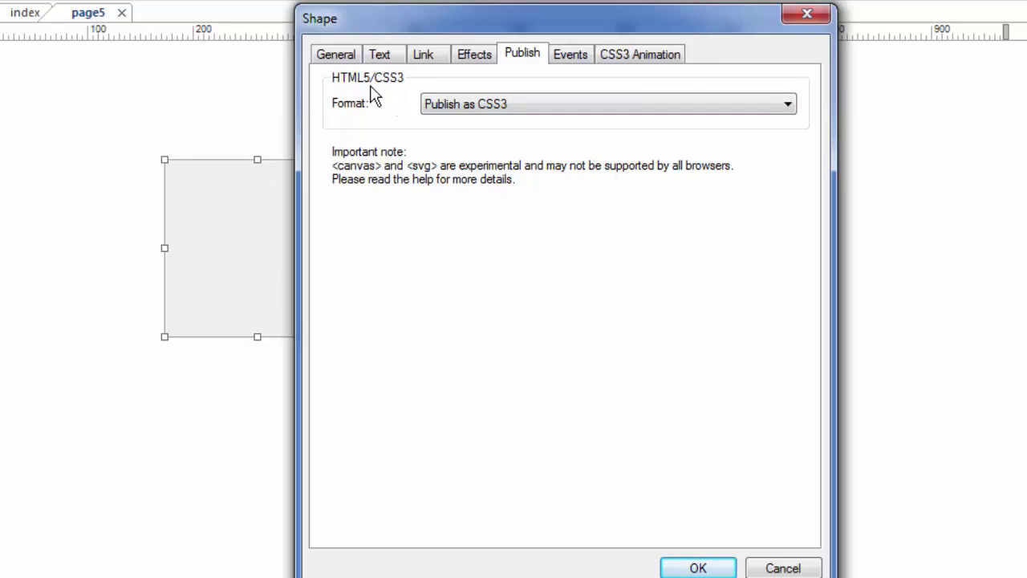
Browse the shape types and set the shape's type to the circle
{"action": "left_click", "coordinate": [336, 56]}
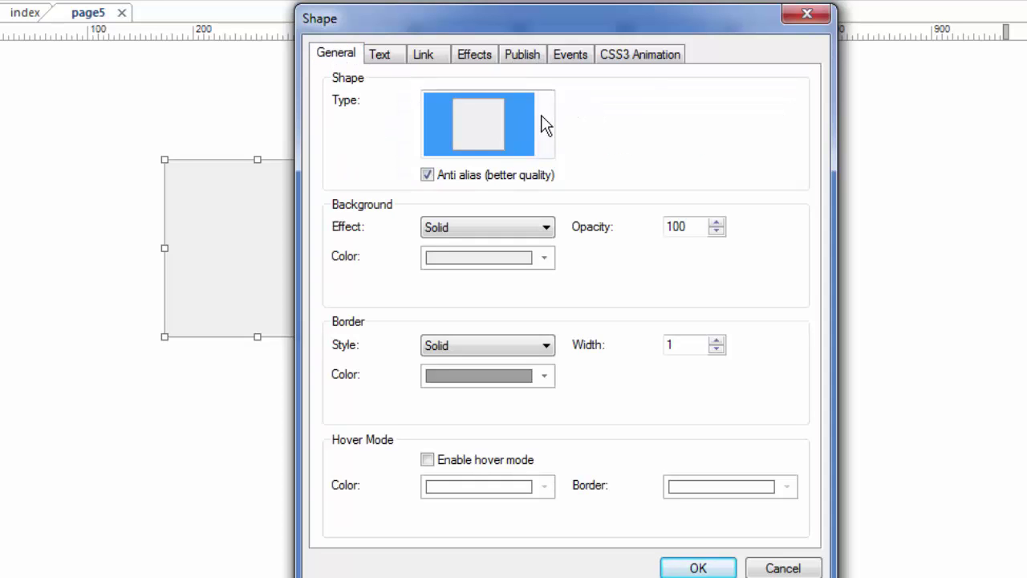
{"action": "left_click", "coordinate": [544, 125]}
{"action": "scroll", "coordinate": [543, 268], "scroll_direction": "down", "scroll_amount": 3}
{"action": "scroll", "coordinate": [566, 201], "scroll_direction": "up", "scroll_amount": 1}
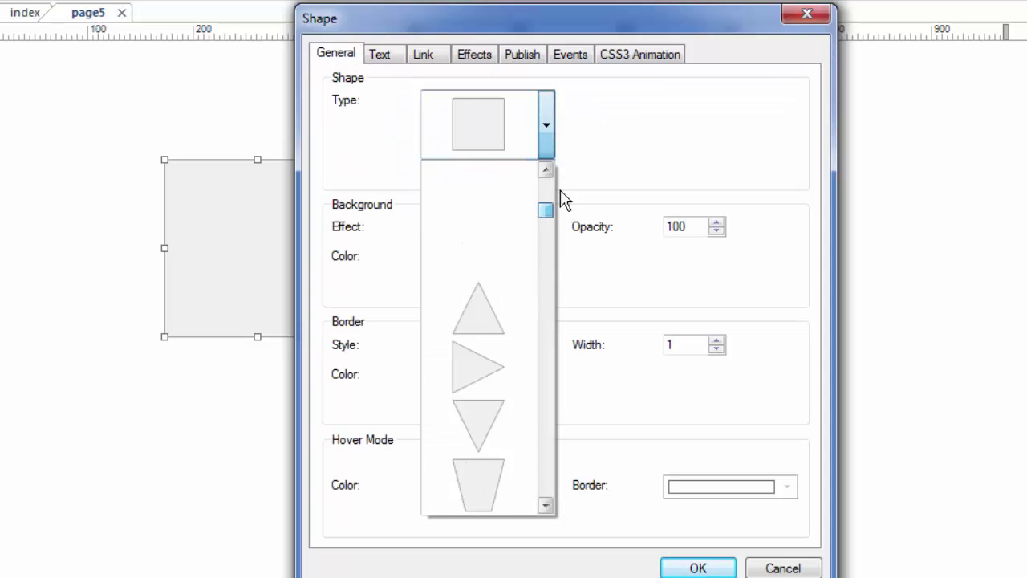
{"action": "scroll", "coordinate": [566, 200], "scroll_direction": "up", "scroll_amount": 3}
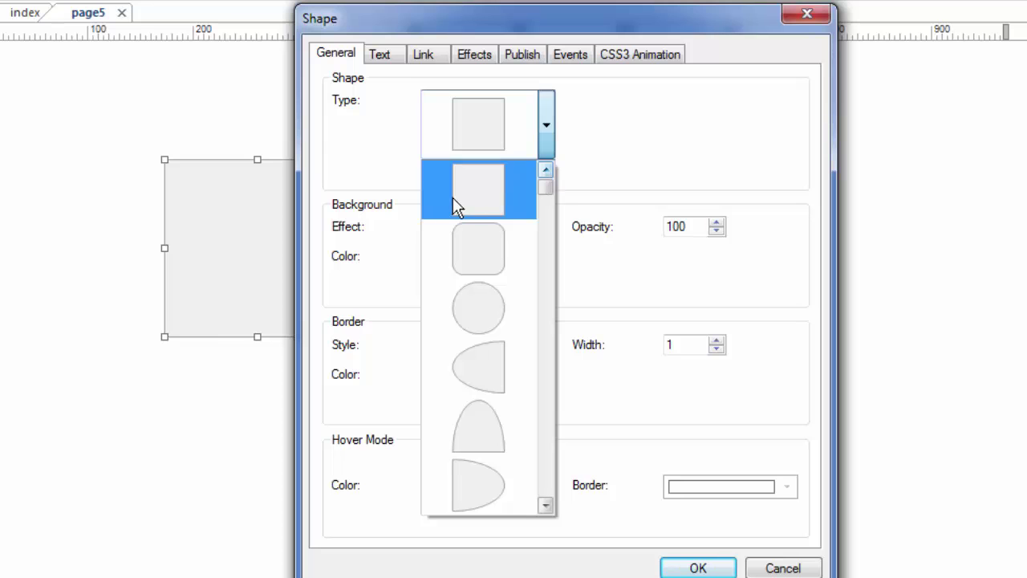
{"action": "left_click", "coordinate": [486, 317]}
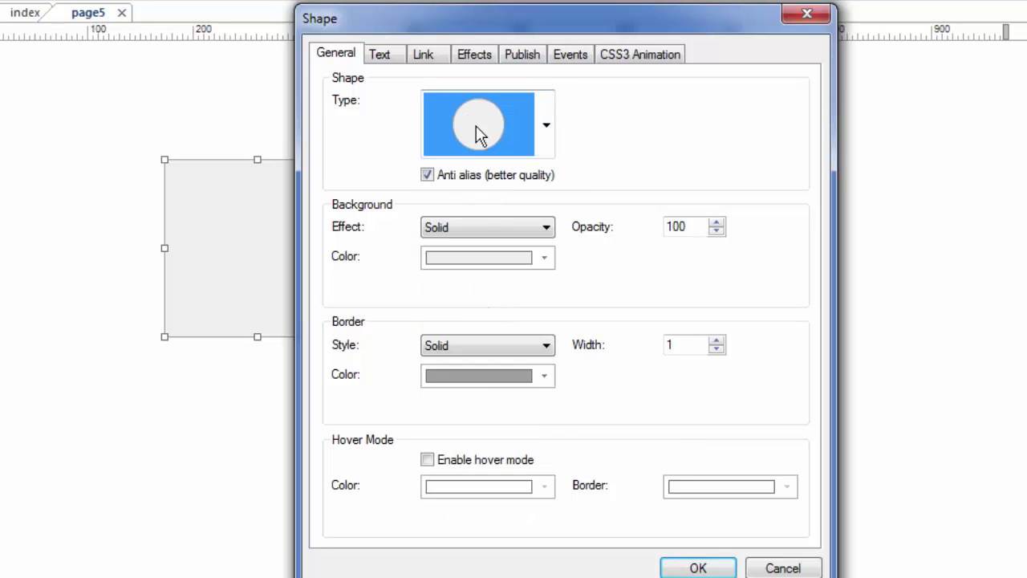
Set the shape's type to the rounded rectangle
{"action": "left_click", "coordinate": [498, 128]}
{"action": "scroll", "coordinate": [500, 236], "scroll_direction": "up", "scroll_amount": 1}
{"action": "left_click", "coordinate": [479, 189]}
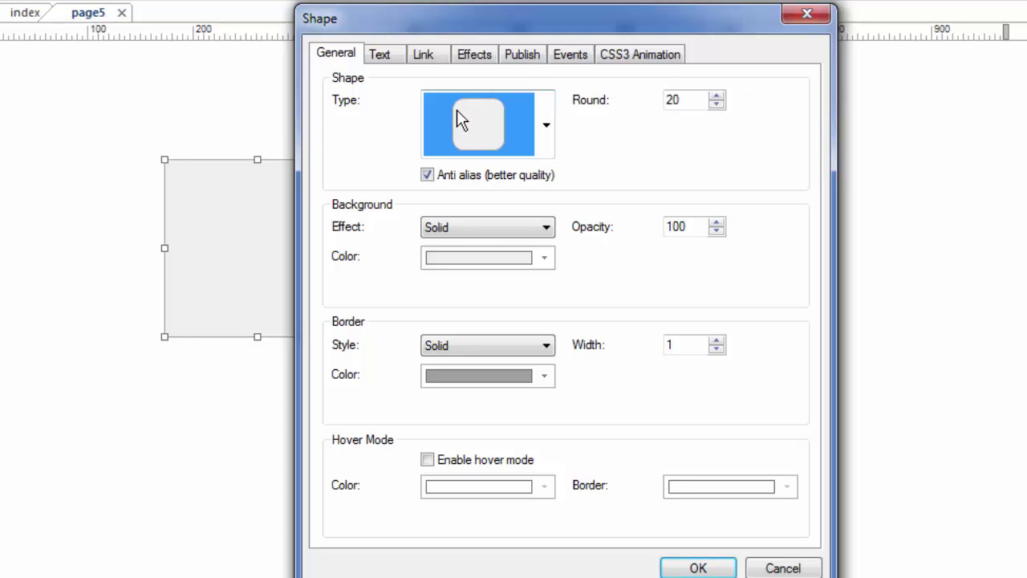
Check the shape's publishing options and set the shape's type to the upward-pointing triangle
{"action": "left_click", "coordinate": [523, 56]}
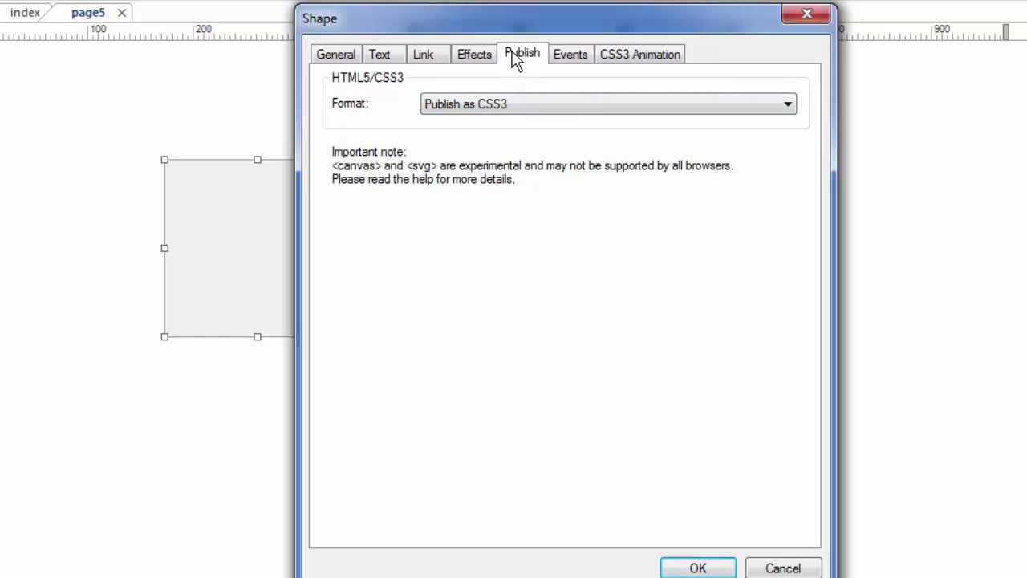
{"action": "left_click", "coordinate": [340, 60]}
{"action": "left_click", "coordinate": [533, 122]}
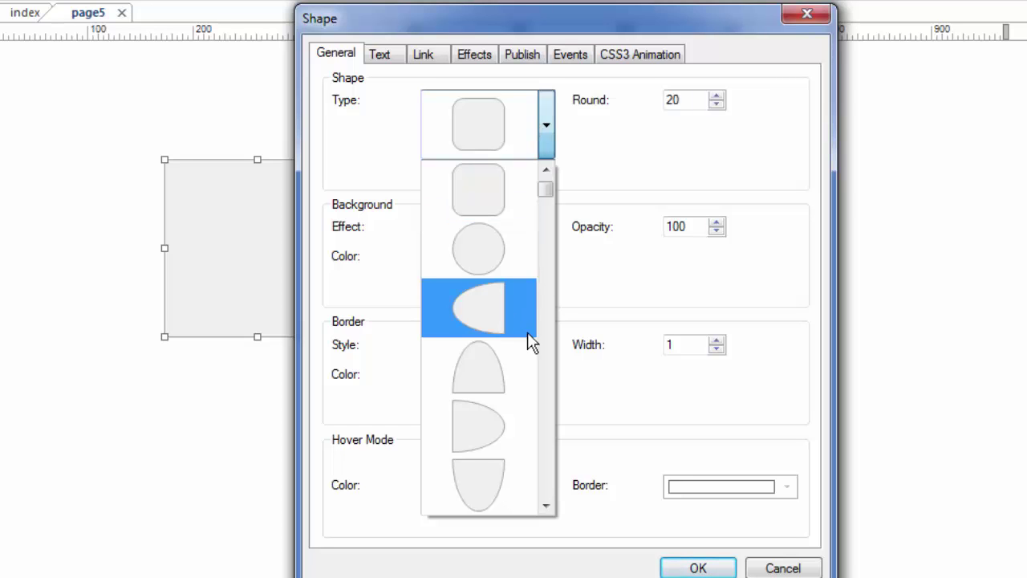
{"action": "scroll", "coordinate": [489, 319], "scroll_direction": "down", "scroll_amount": 3}
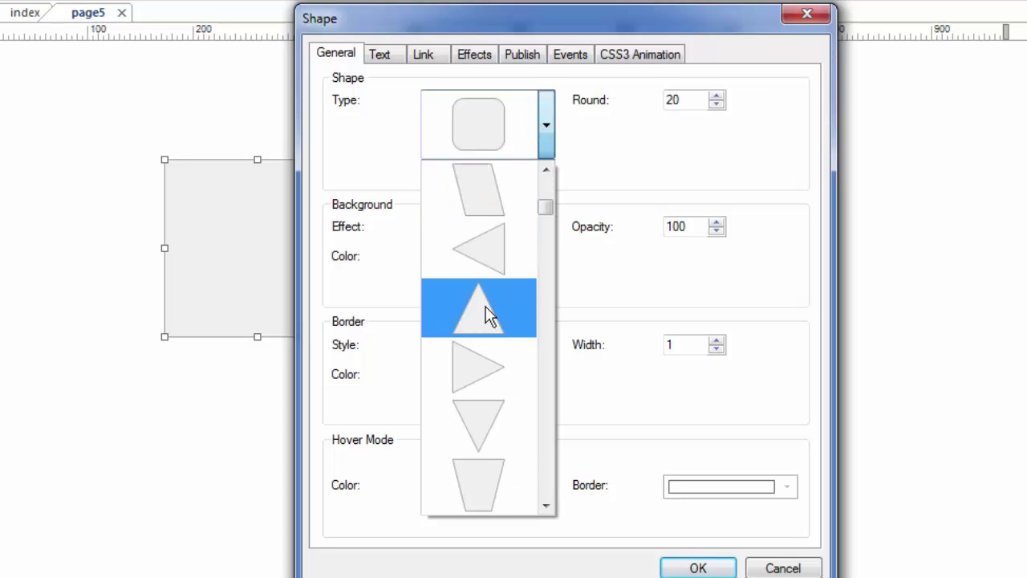
{"action": "left_click", "coordinate": [486, 306]}
Pick a different HTML5/CSS3 publishing format for the shape and return to its general settings
{"action": "left_click", "coordinate": [516, 53]}
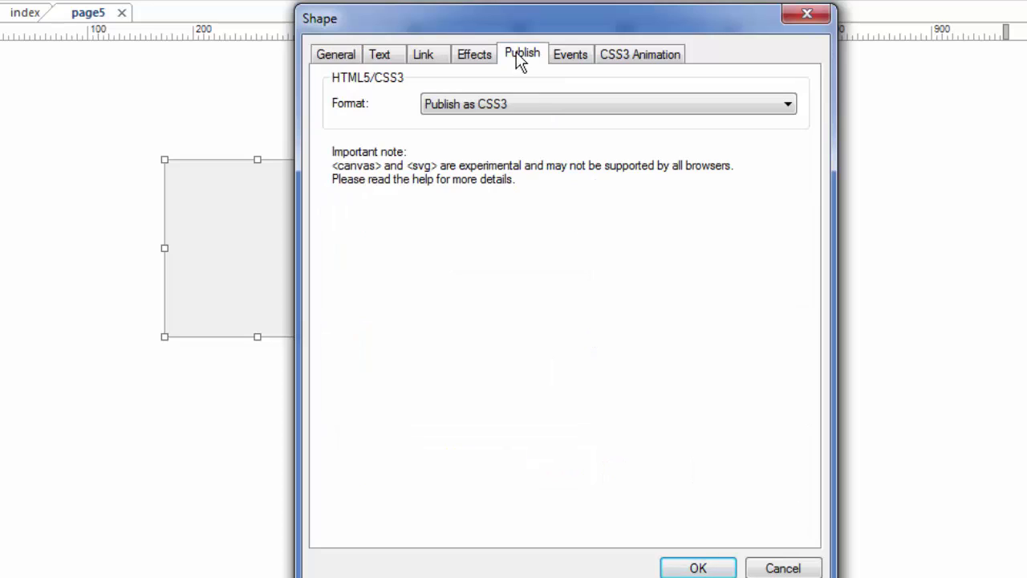
{"action": "left_click", "coordinate": [538, 102]}
{"action": "left_click", "coordinate": [497, 122]}
{"action": "left_click", "coordinate": [329, 54]}
Set the shape's type to the oval thought bubble
{"action": "left_click", "coordinate": [545, 125]}
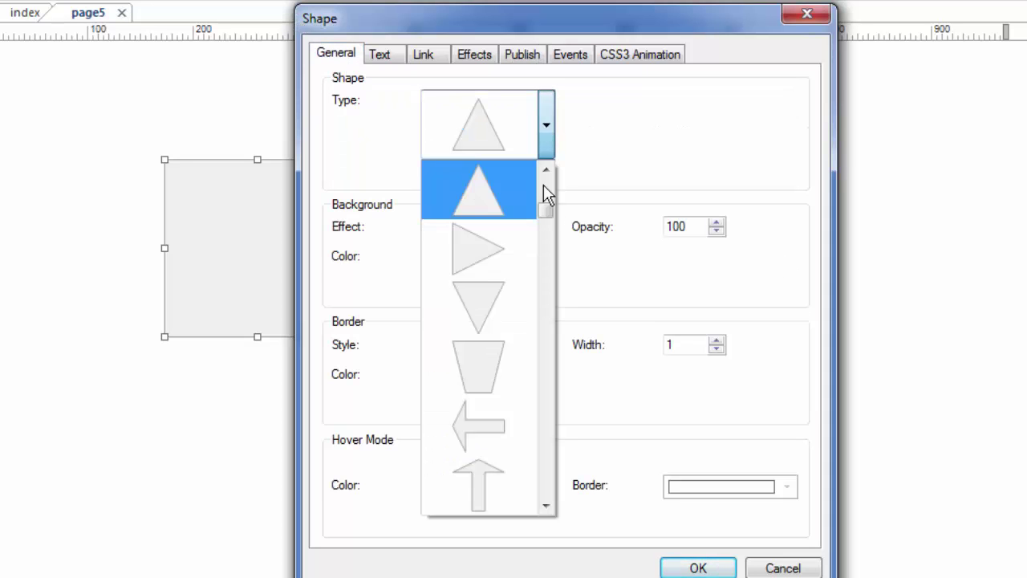
{"action": "left_click_drag", "start_coordinate": [543, 188], "coordinate": [542, 281]}
{"action": "left_click", "coordinate": [482, 252]}
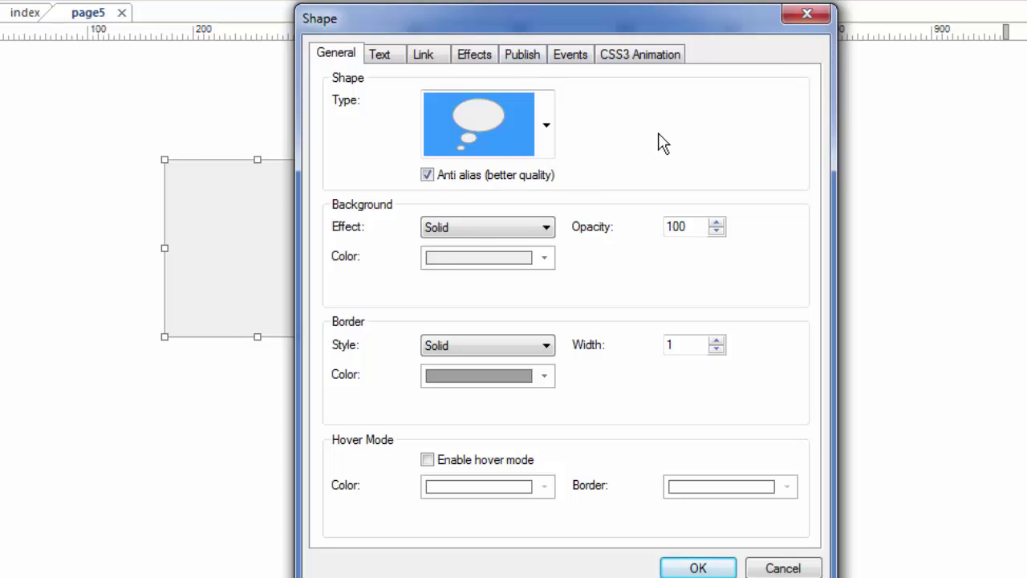
Set the thought bubble's background colour to blue and open the border colour choices
{"action": "left_click", "coordinate": [544, 257]}
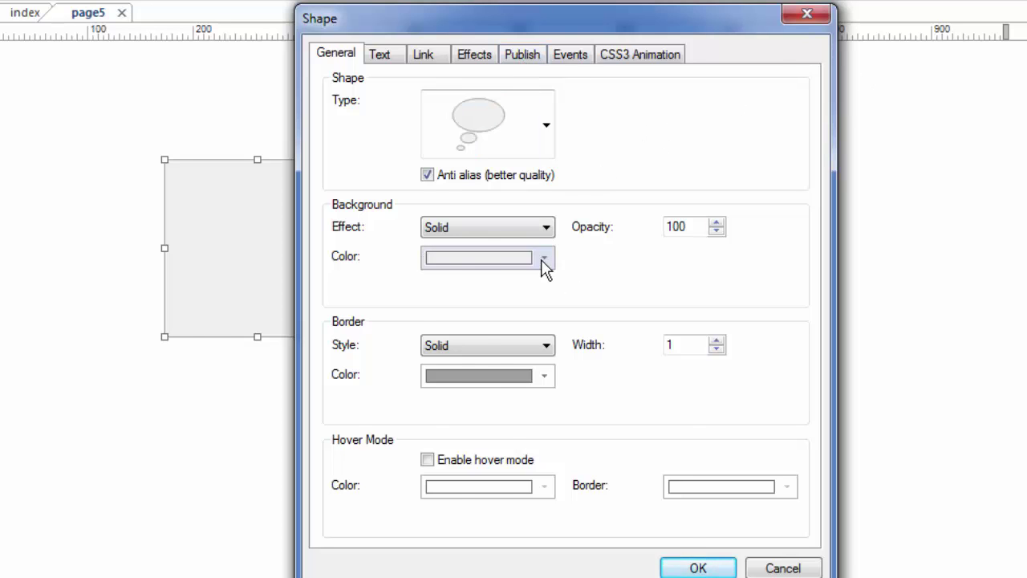
{"action": "left_click", "coordinate": [455, 357]}
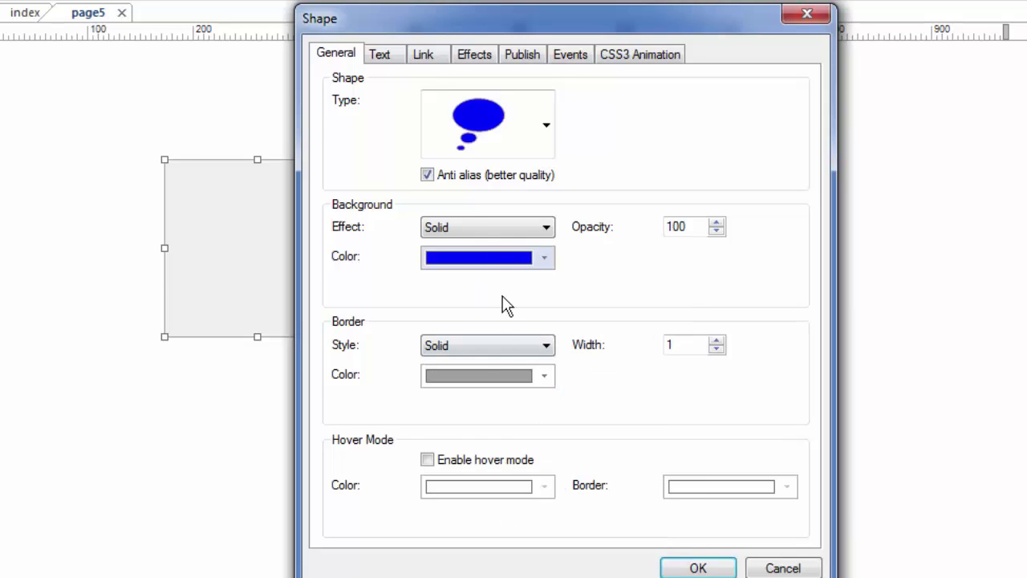
{"action": "left_click", "coordinate": [542, 382]}
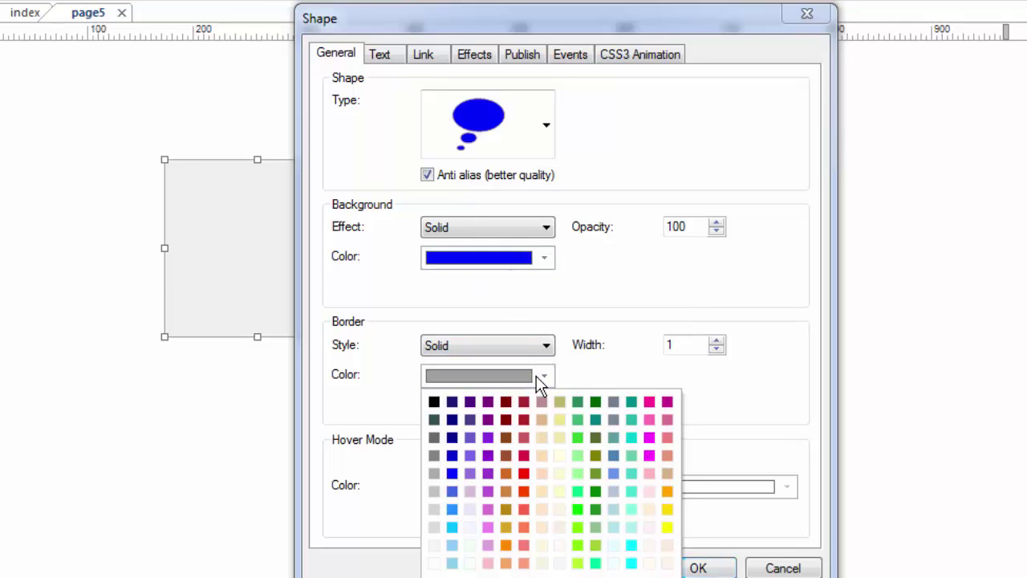
Enable hover mode with a red-orange hover colour, apply the shape's settings and deselect it
{"action": "left_click", "coordinate": [426, 460]}
{"action": "left_click", "coordinate": [533, 486]}
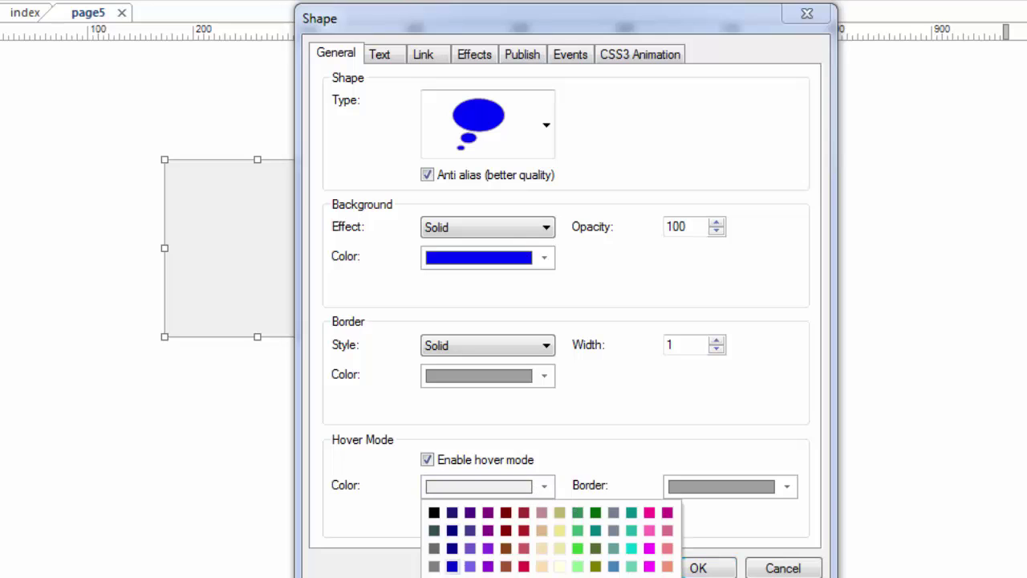
{"action": "left_click", "coordinate": [524, 548]}
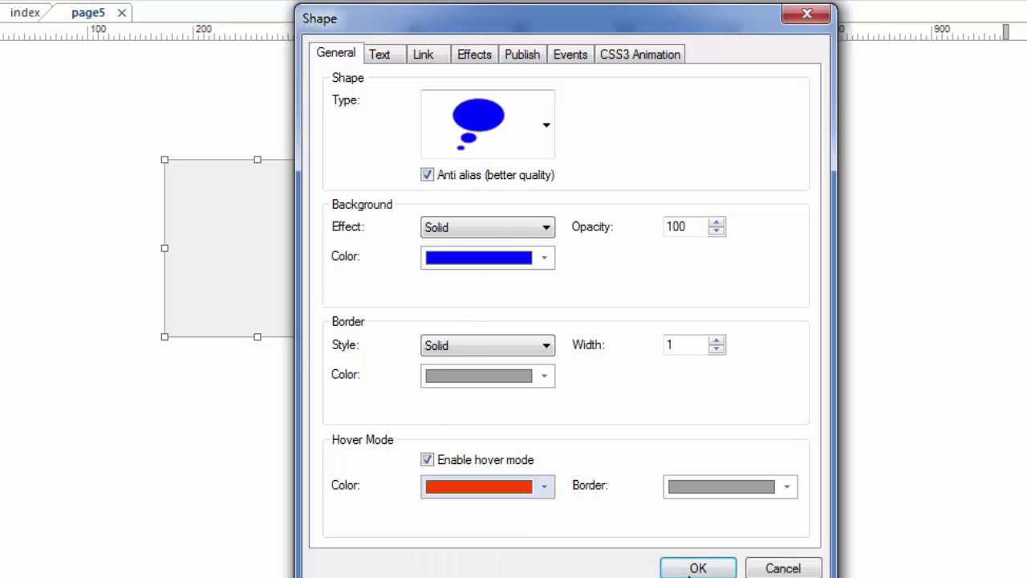
{"action": "left_click", "coordinate": [692, 566]}
{"action": "left_click", "coordinate": [431, 489]}
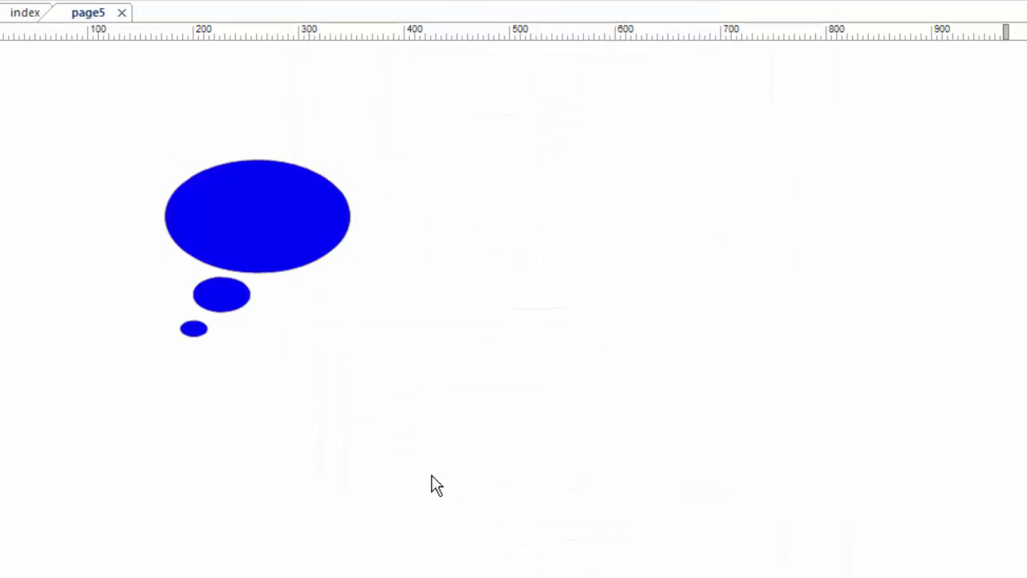
Preview page5 in the web browser and return to 90 Second Website Builder
{"action": "key", "text": "F5"}
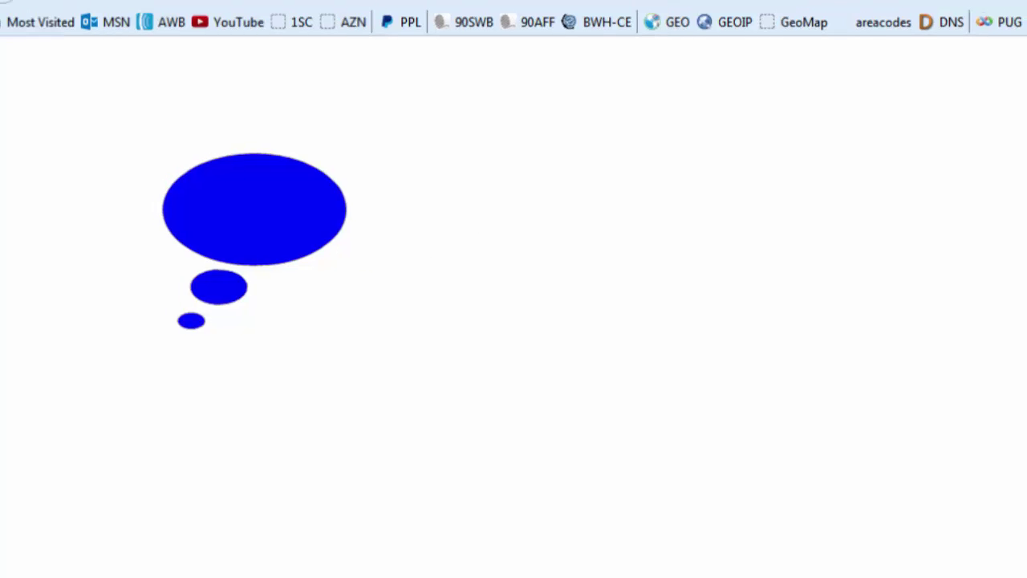
{"action": "key", "text": "alt+Tab"}
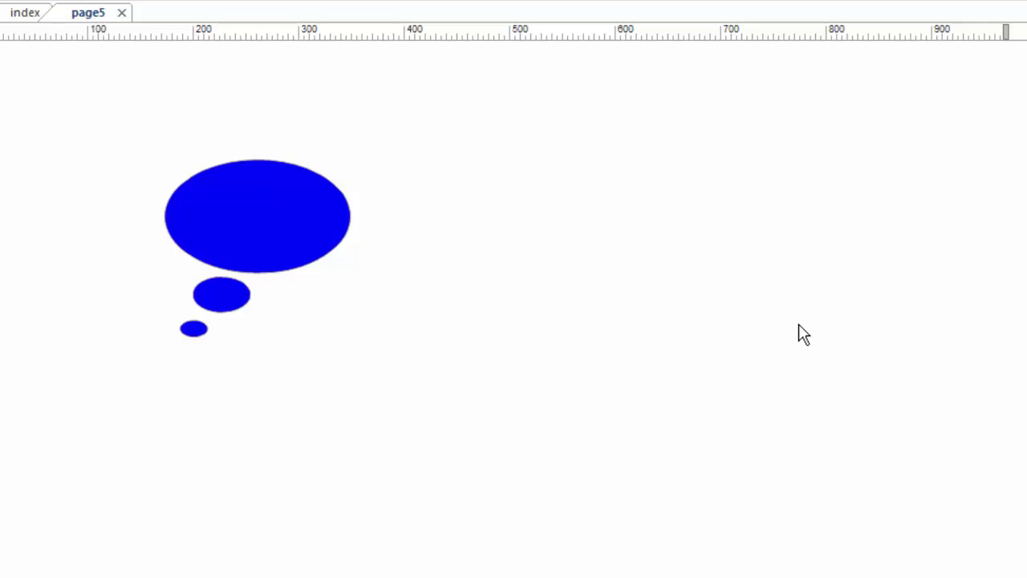
Open the properties of the green GET STARTED NOW shape on the index page, keeping the shape in view
{"action": "left_click", "coordinate": [27, 16]}
{"action": "scroll", "coordinate": [514, 309], "scroll_direction": "down", "scroll_amount": 3}
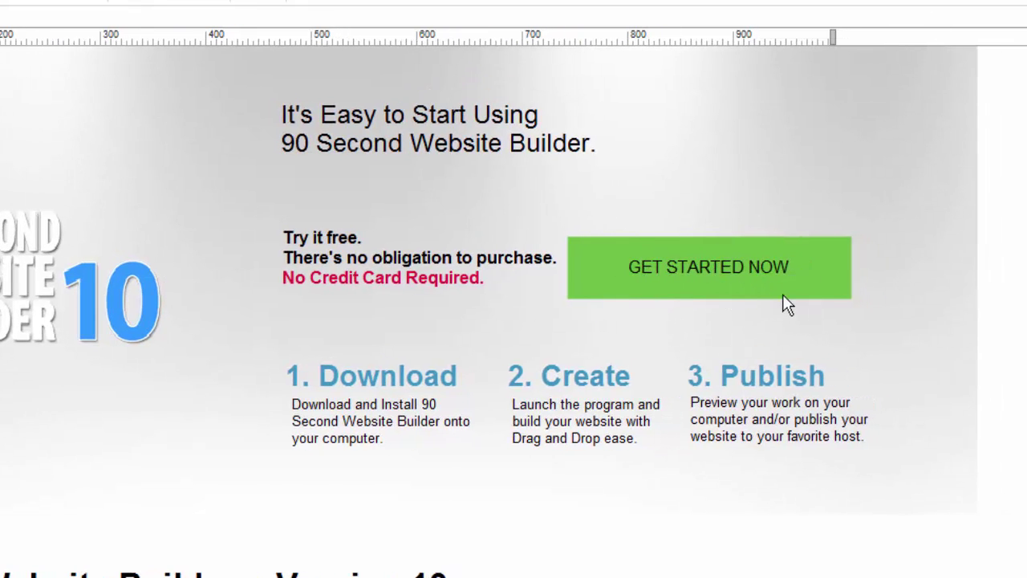
{"action": "double_click", "coordinate": [821, 270]}
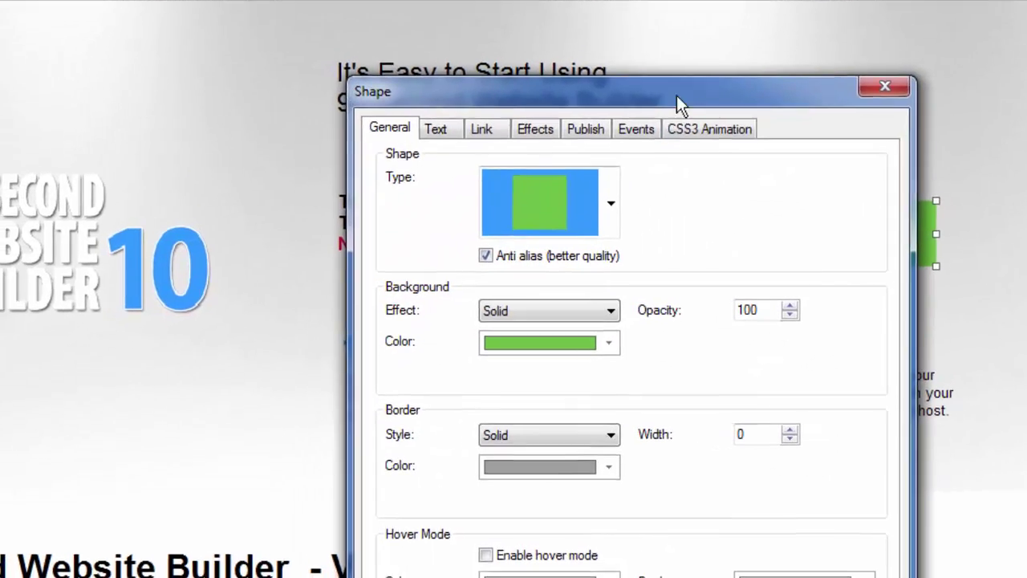
{"action": "left_click_drag", "start_coordinate": [613, 121], "coordinate": [378, 51]}
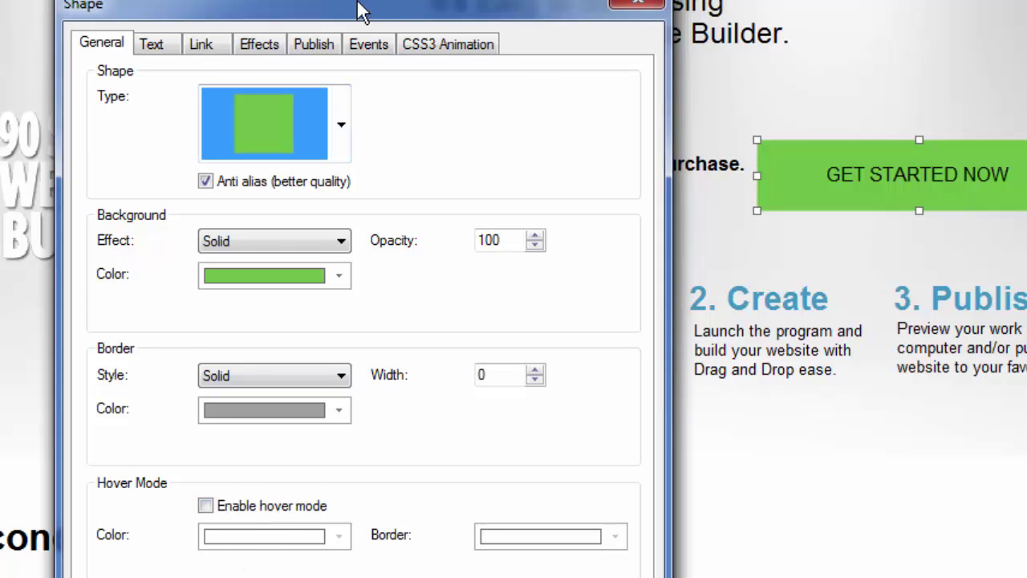
{"action": "left_click_drag", "start_coordinate": [361, 7], "coordinate": [356, 0]}
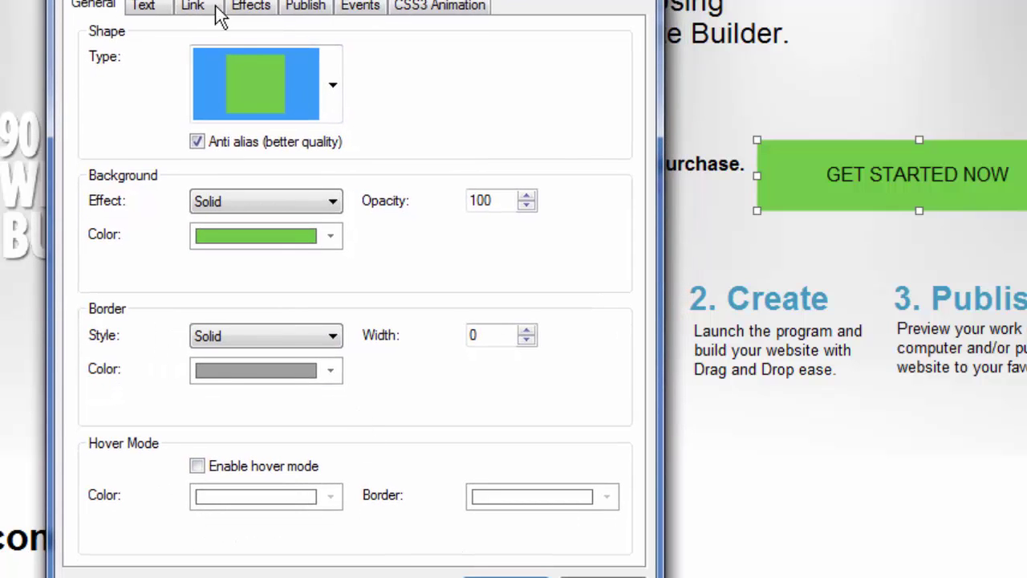
Examine the GET STARTED NOW shape's text, link, effects, events and CSS3 animation settings
{"action": "left_click", "coordinate": [148, 8]}
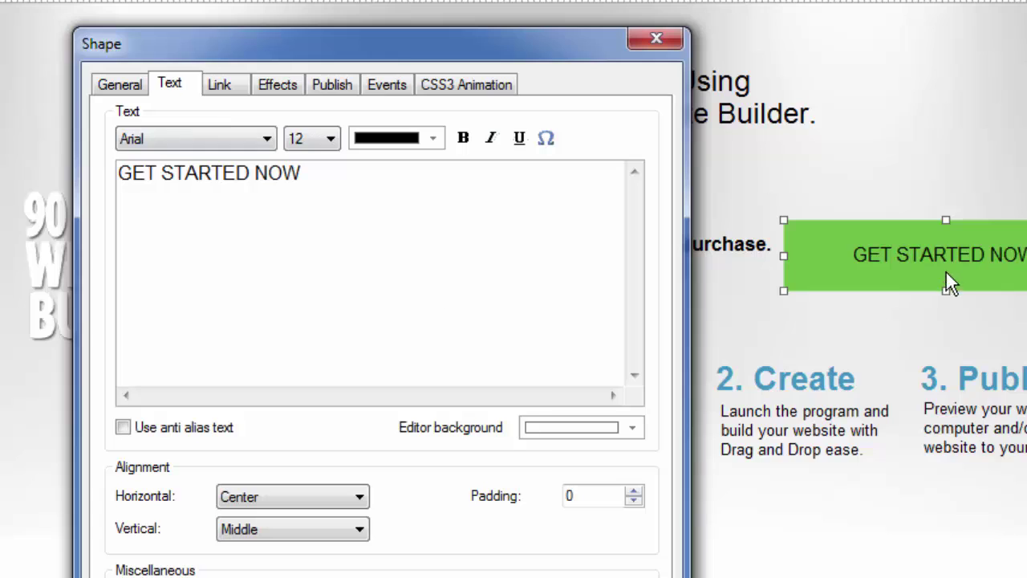
{"action": "left_click", "coordinate": [221, 85]}
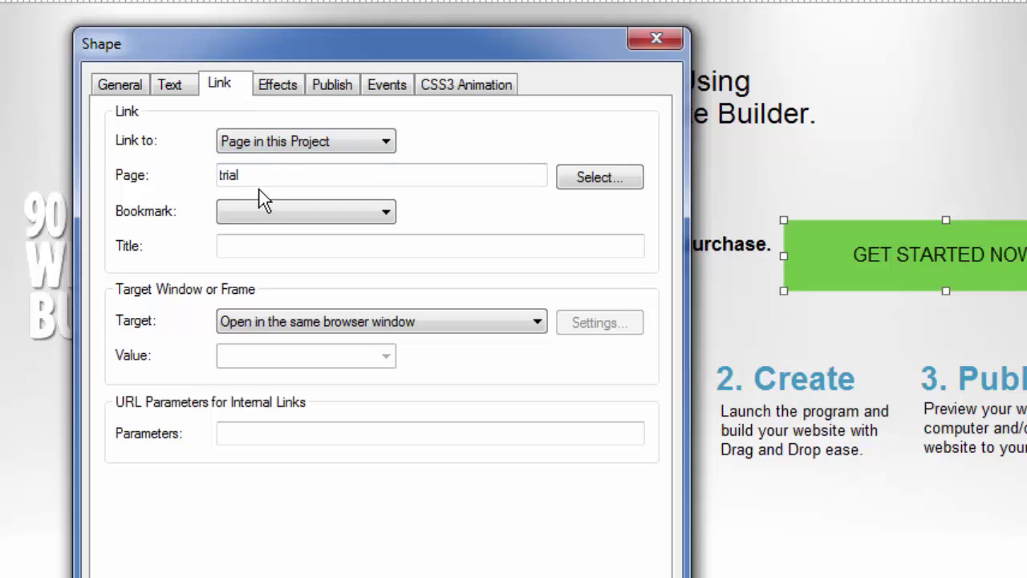
{"action": "left_click", "coordinate": [279, 87]}
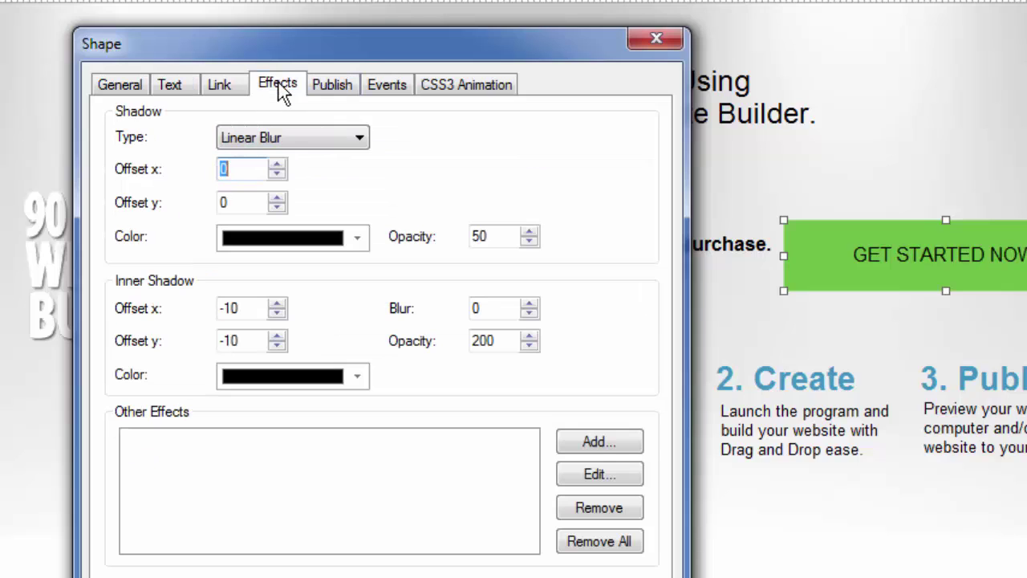
{"action": "left_click", "coordinate": [386, 89]}
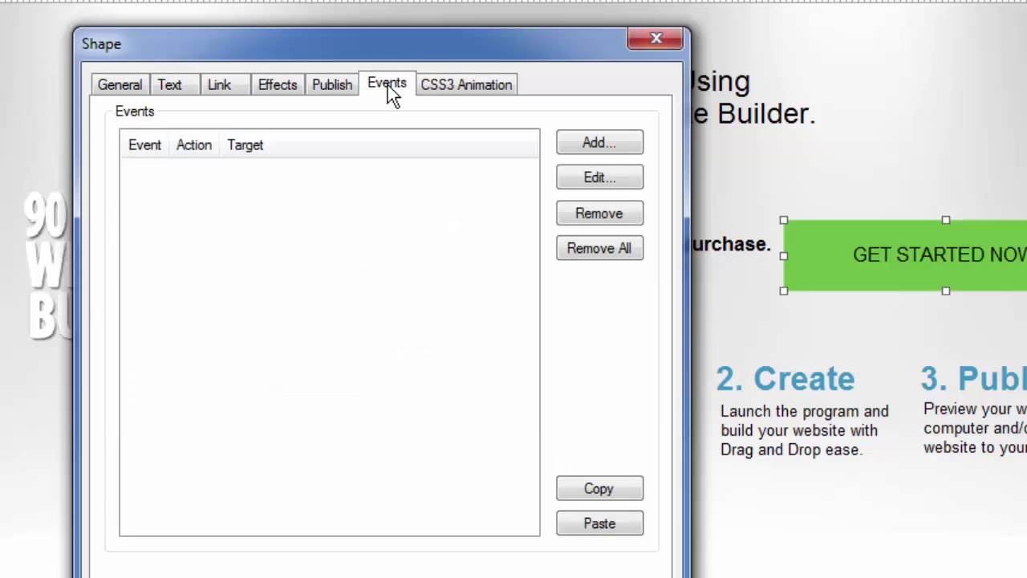
{"action": "left_click", "coordinate": [456, 85]}
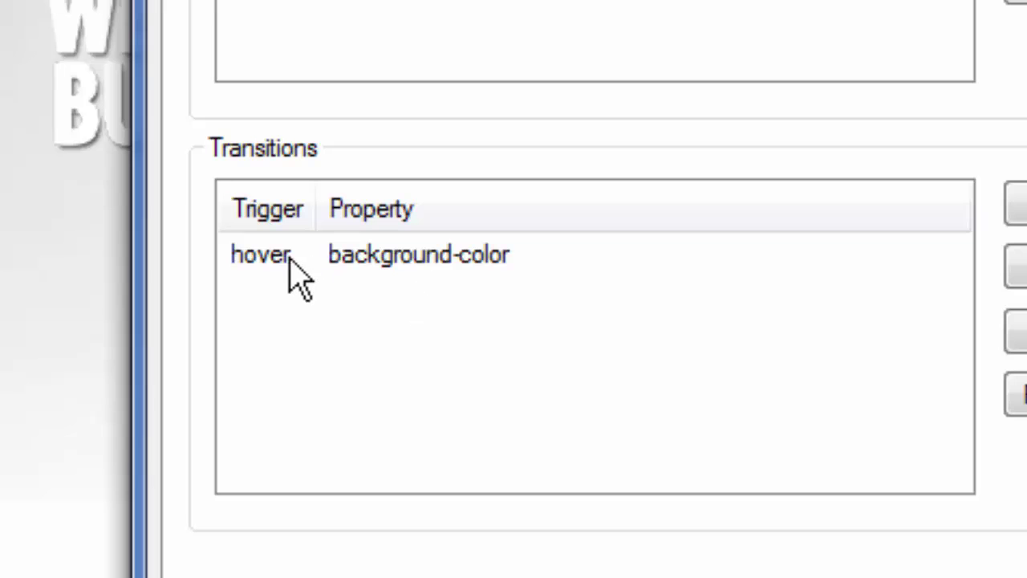
Examine the shape's hover background-color transition and close its settings without changes
{"action": "left_click", "coordinate": [284, 277]}
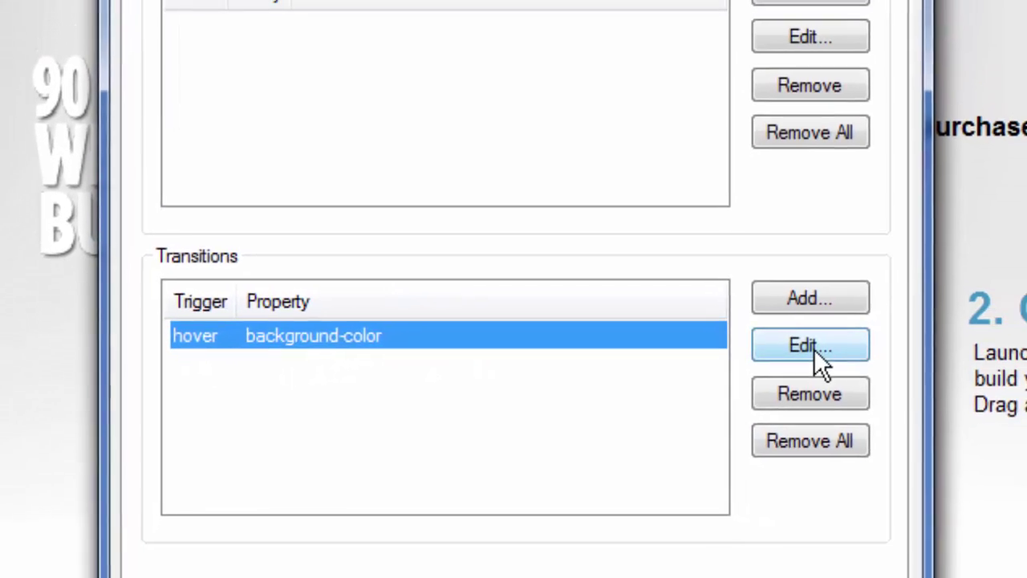
{"action": "left_click", "coordinate": [813, 347]}
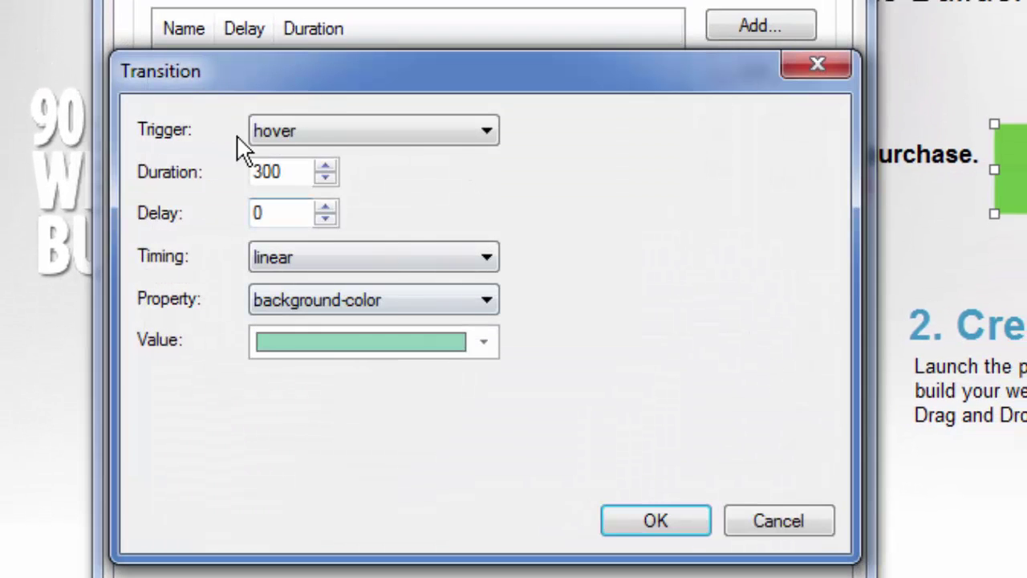
{"action": "left_click", "coordinate": [757, 518]}
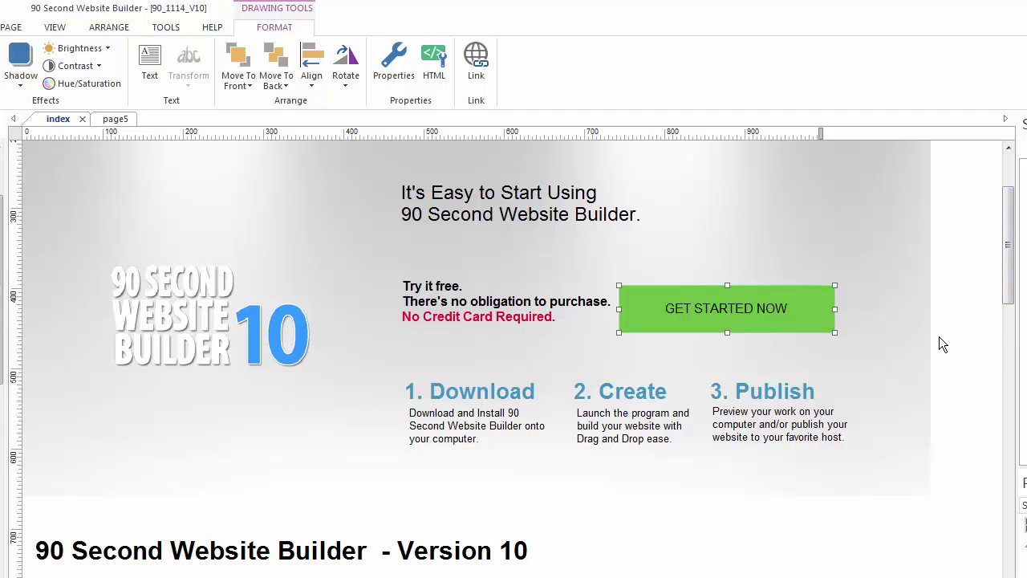
Try moving the translucent green circle off the Mobile Website Builder icon, and undo the move
{"action": "scroll", "coordinate": [941, 342], "scroll_direction": "down", "scroll_amount": 3}
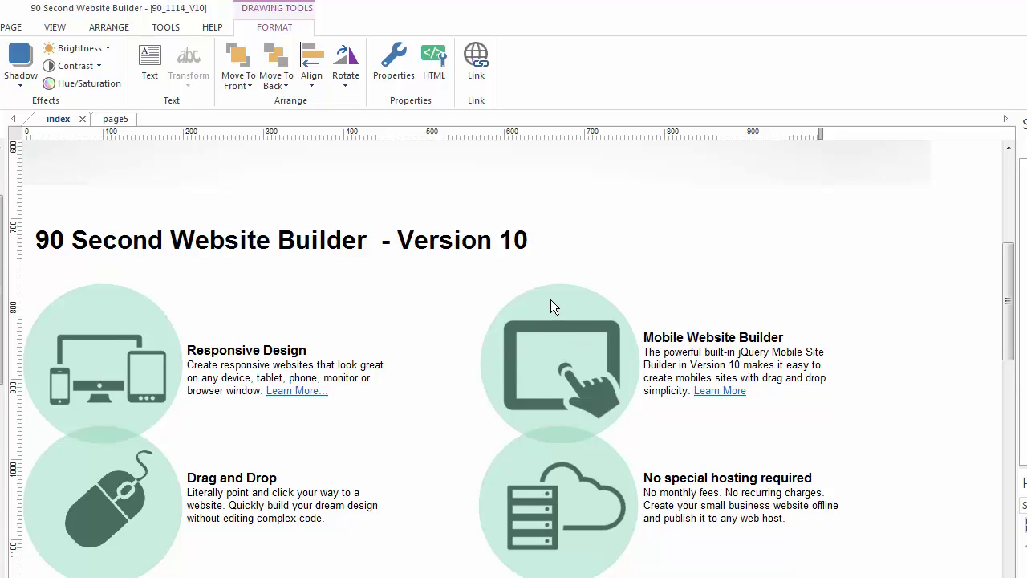
{"action": "left_click_drag", "start_coordinate": [551, 299], "coordinate": [445, 303]}
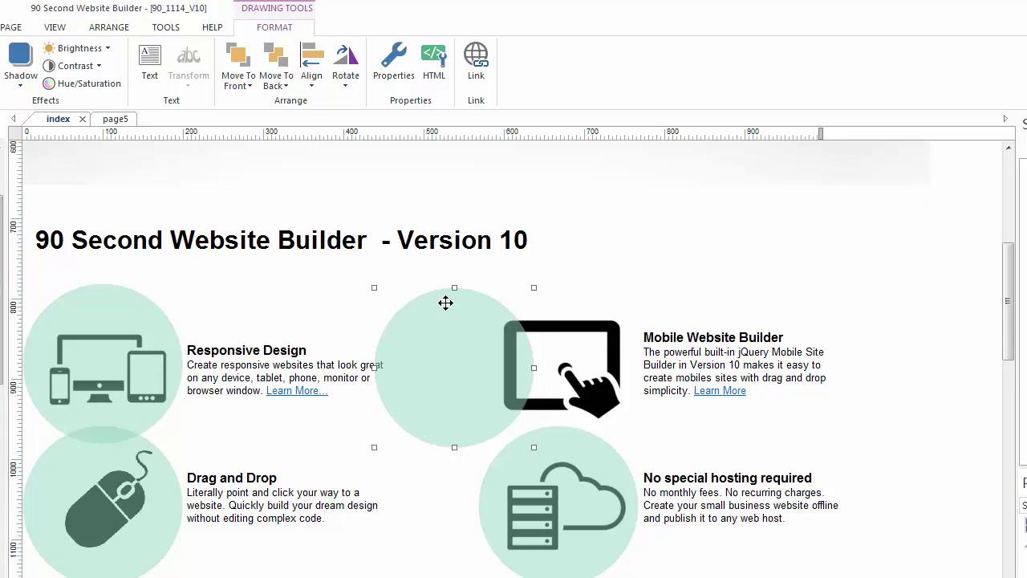
{"action": "key", "text": "ctrl+z"}
Examine the background colour and opacity settings of the circle over the Mobile Website Builder icon, and close them
{"action": "left_click", "coordinate": [588, 295]}
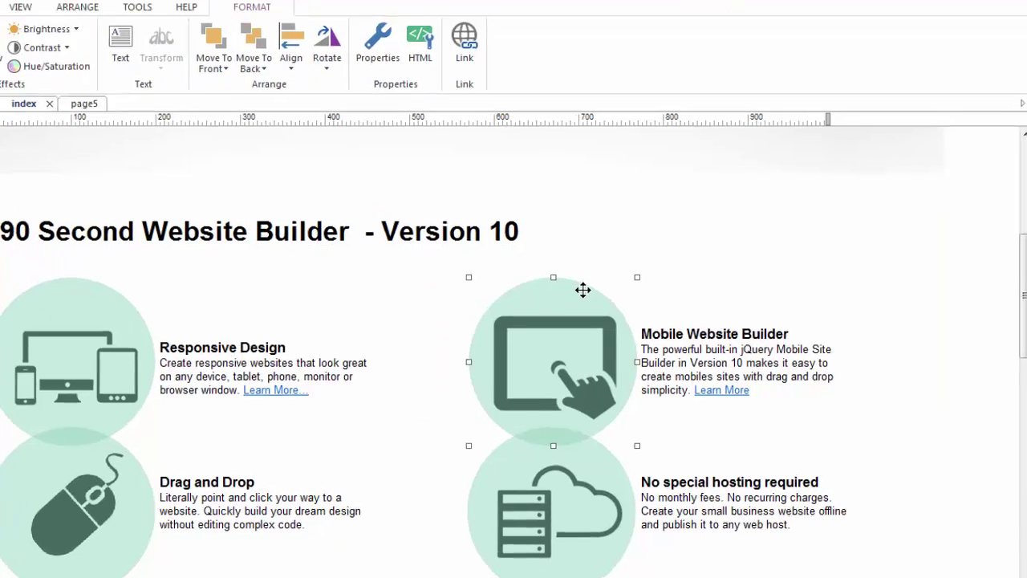
{"action": "double_click", "coordinate": [583, 289]}
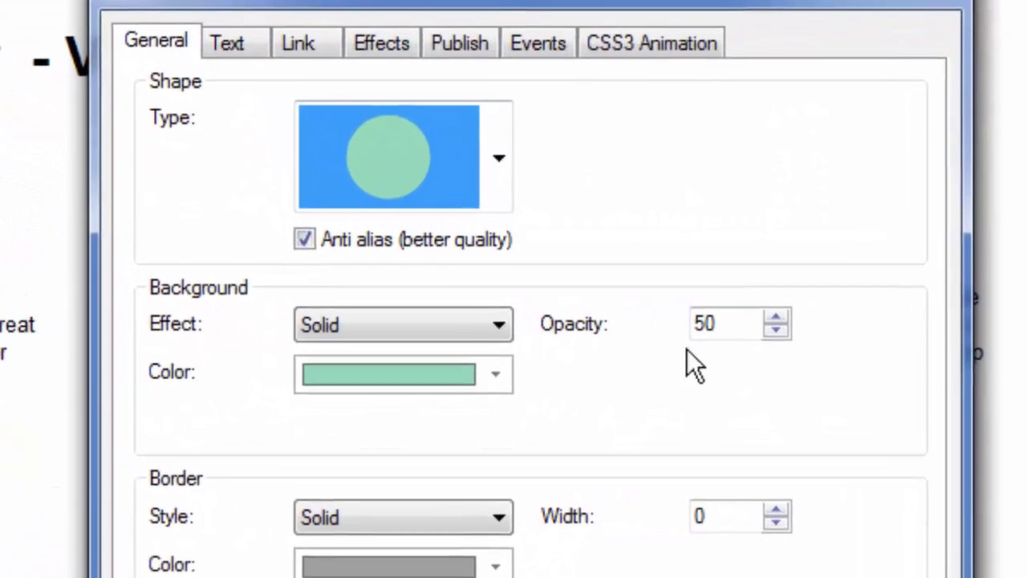
{"action": "left_click_drag", "start_coordinate": [768, 12], "coordinate": [741, 0]}
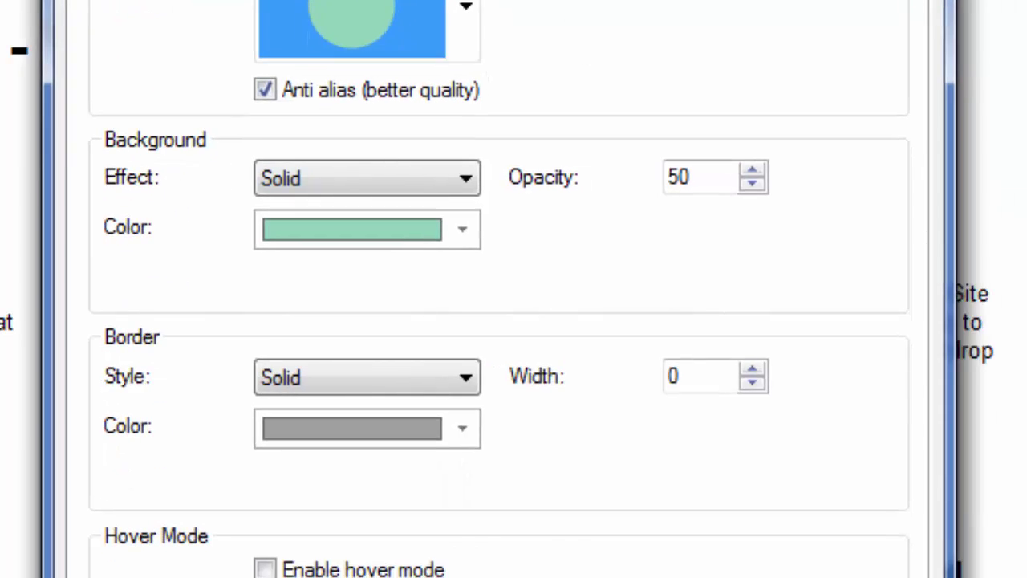
{"action": "key", "text": "Return"}
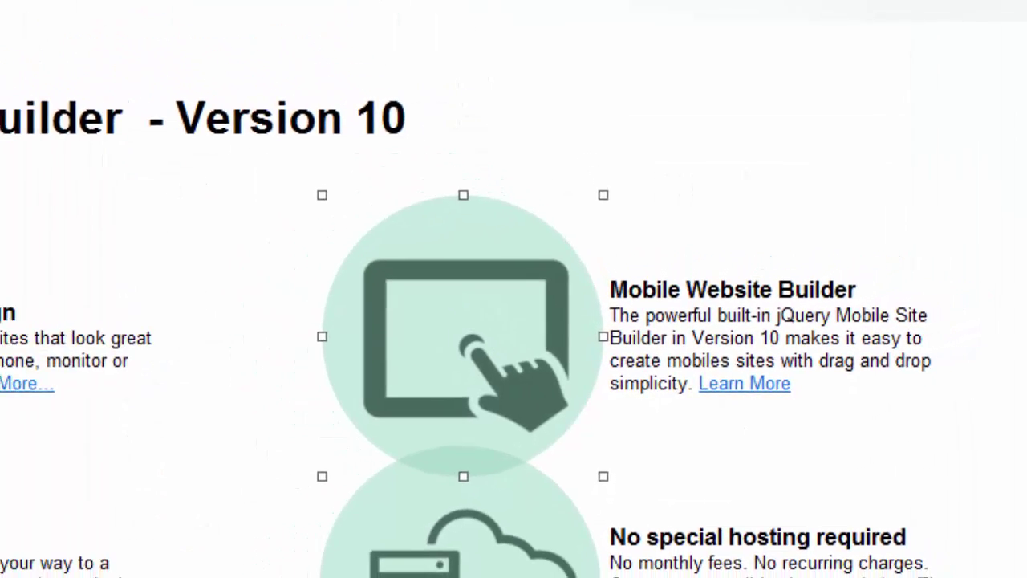
Examine the overlapping translucent rectangles behind the customer testimonials further down the index page
{"action": "scroll", "coordinate": [949, 397], "scroll_direction": "down", "scroll_amount": 10}
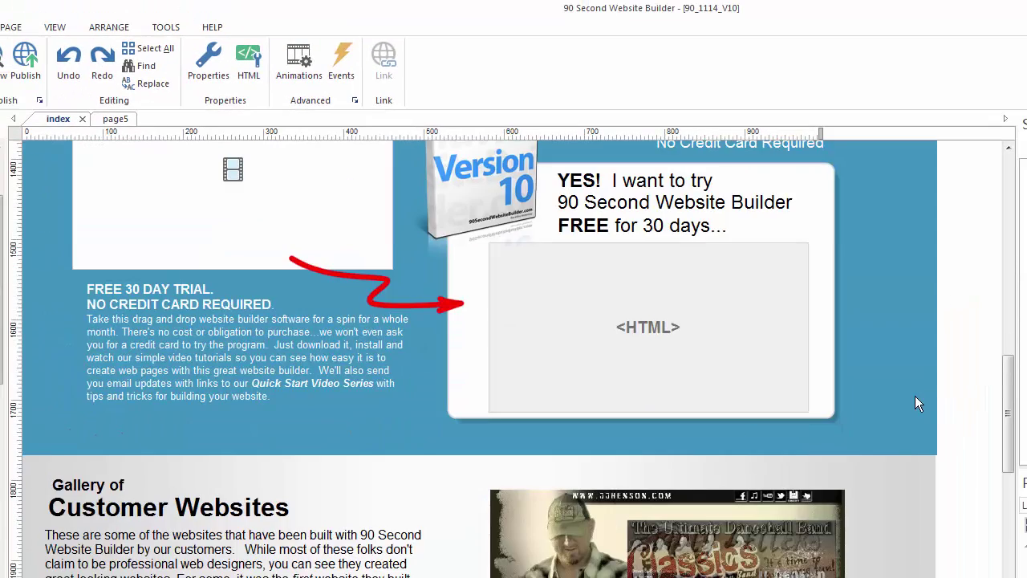
{"action": "scroll", "coordinate": [915, 396], "scroll_direction": "down", "scroll_amount": 5}
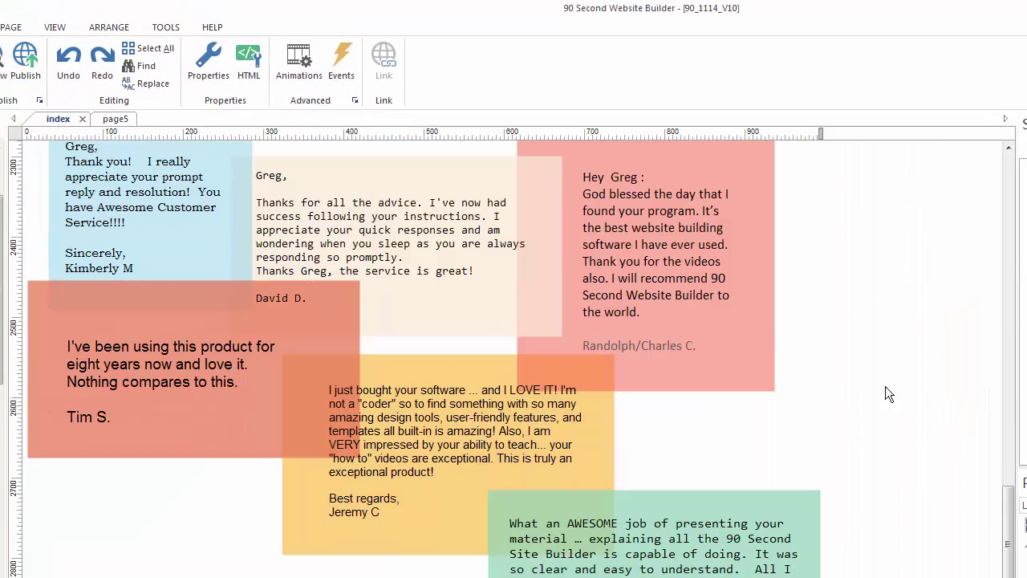
{"action": "scroll", "coordinate": [861, 287], "scroll_direction": "up", "scroll_amount": 2}
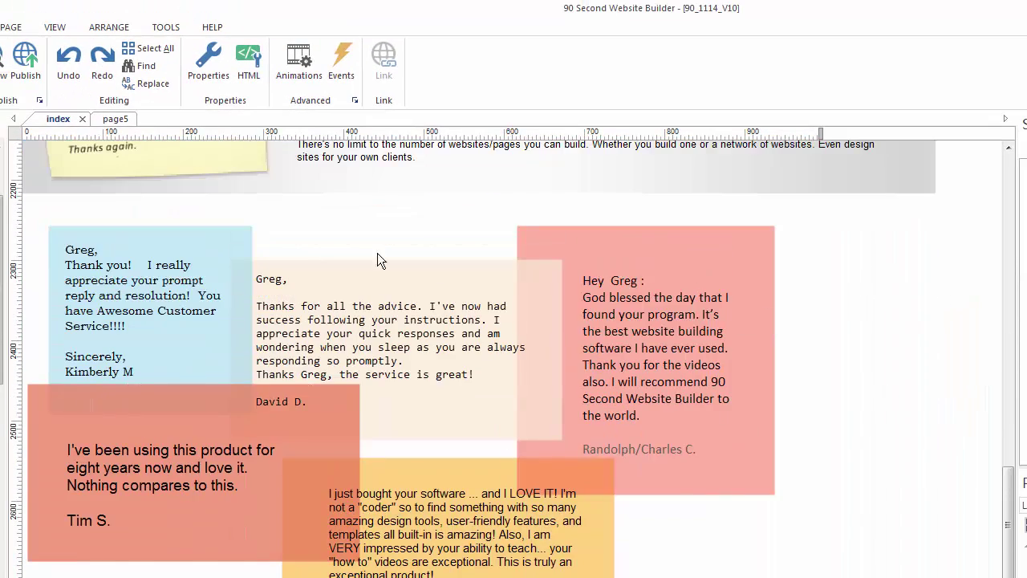
Examine the background opacity and HTML5/CSS3 publish format of the red rectangle behind a testimonial, and close its settings
{"action": "double_click", "coordinate": [753, 251]}
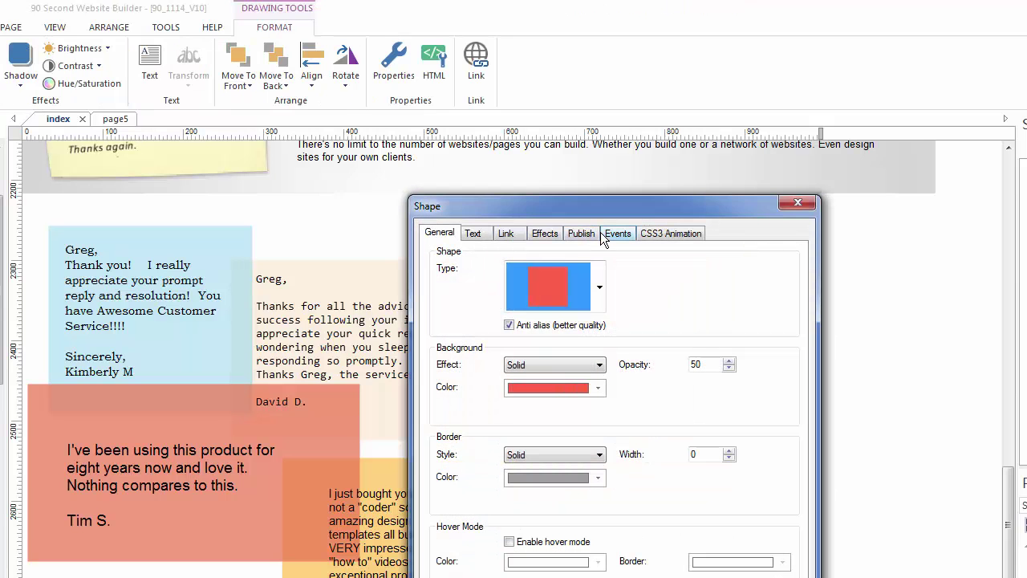
{"action": "left_click", "coordinate": [582, 234]}
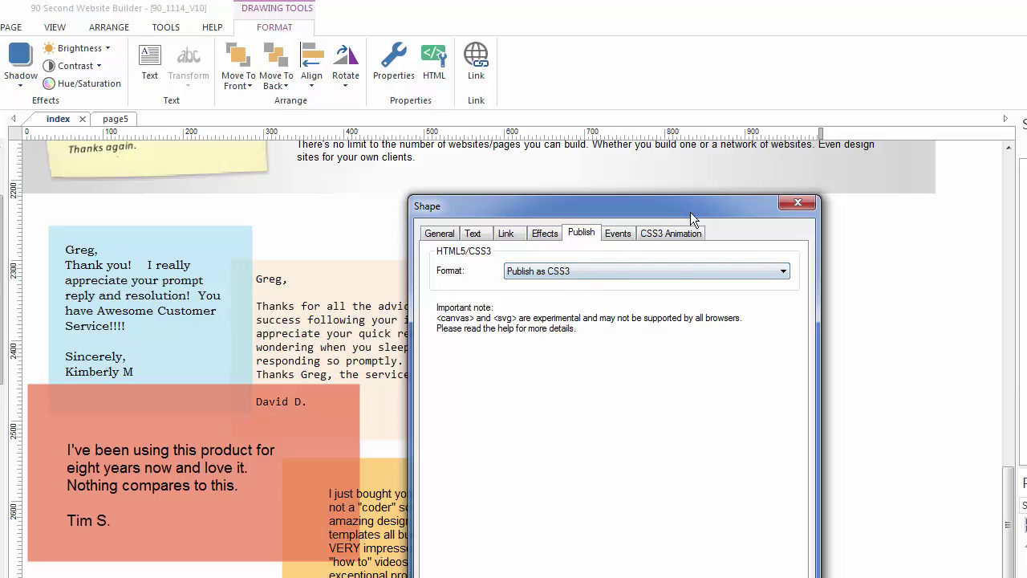
{"action": "left_click_drag", "start_coordinate": [690, 212], "coordinate": [643, 143]}
{"action": "left_click", "coordinate": [732, 555]}
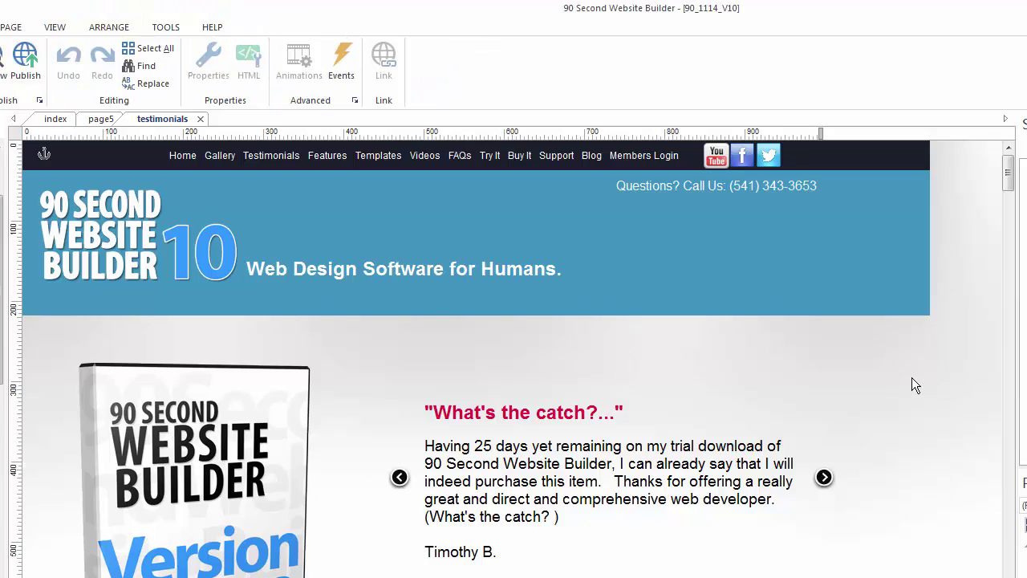
Examine the coloured rectangles used as testimonial backgrounds down the testimonials page, and return to its beginning
{"action": "scroll", "coordinate": [911, 377], "scroll_direction": "down", "scroll_amount": 15}
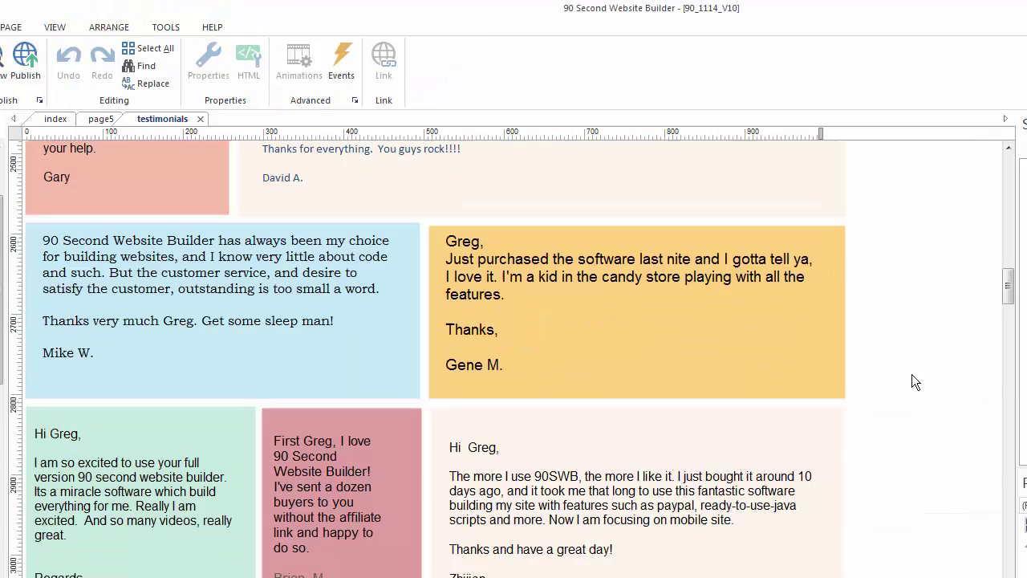
{"action": "scroll", "coordinate": [910, 359], "scroll_direction": "down", "scroll_amount": 8}
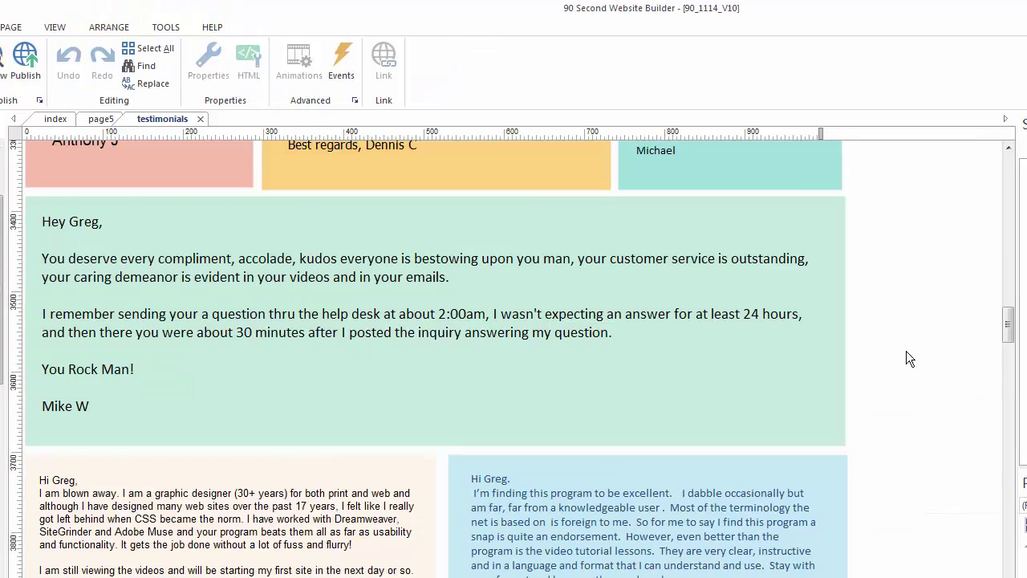
{"action": "scroll", "coordinate": [909, 358], "scroll_direction": "down", "scroll_amount": 5}
{"action": "scroll", "coordinate": [909, 359], "scroll_direction": "down", "scroll_amount": 3}
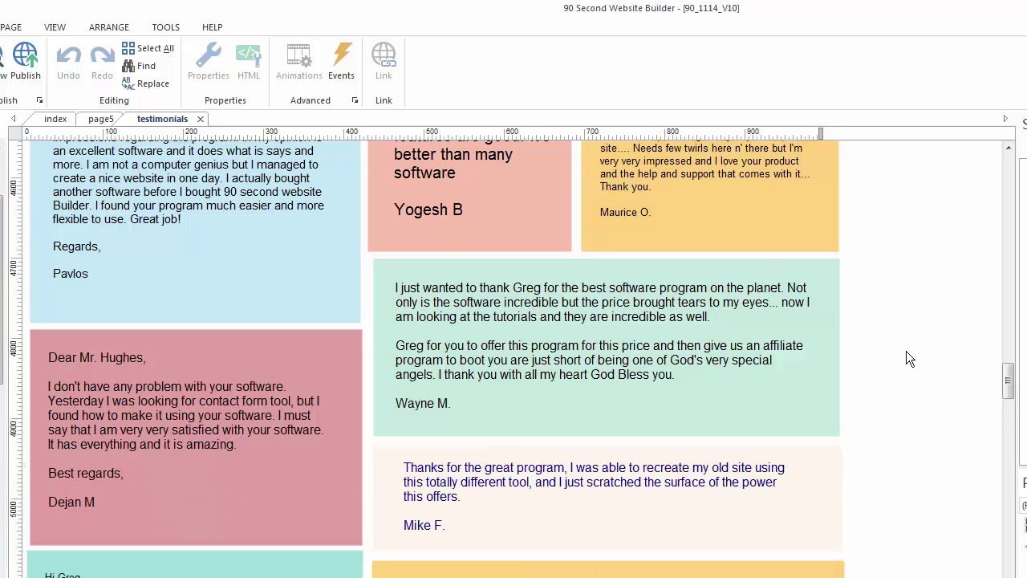
{"action": "scroll", "coordinate": [909, 359], "scroll_direction": "down", "scroll_amount": 10}
{"action": "scroll", "coordinate": [907, 352], "scroll_direction": "up", "scroll_amount": 3}
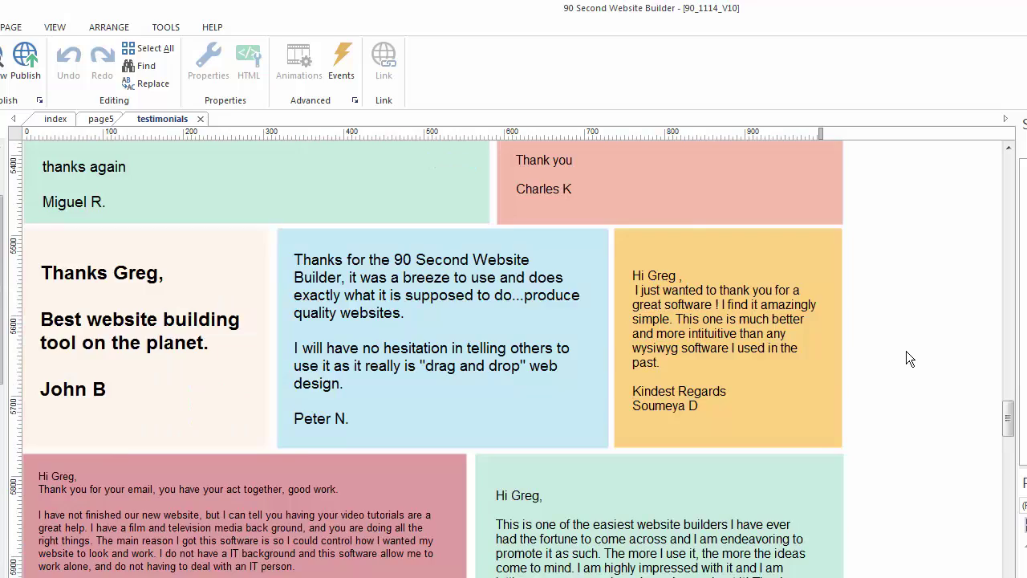
{"action": "scroll", "coordinate": [907, 352], "scroll_direction": "down", "scroll_amount": 10}
{"action": "scroll", "coordinate": [910, 359], "scroll_direction": "down", "scroll_amount": 5}
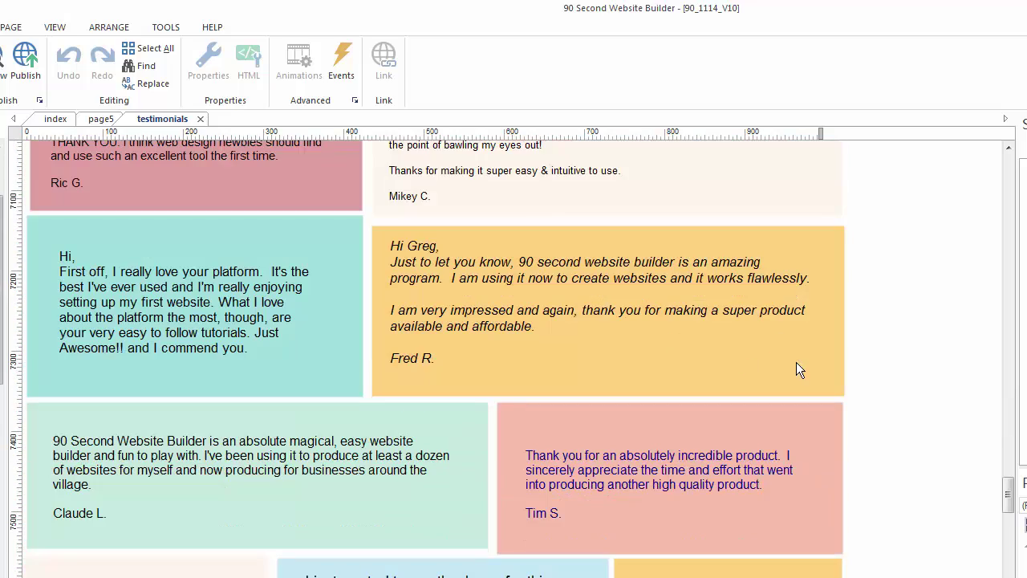
{"action": "scroll", "coordinate": [896, 362], "scroll_direction": "up", "scroll_amount": 20}
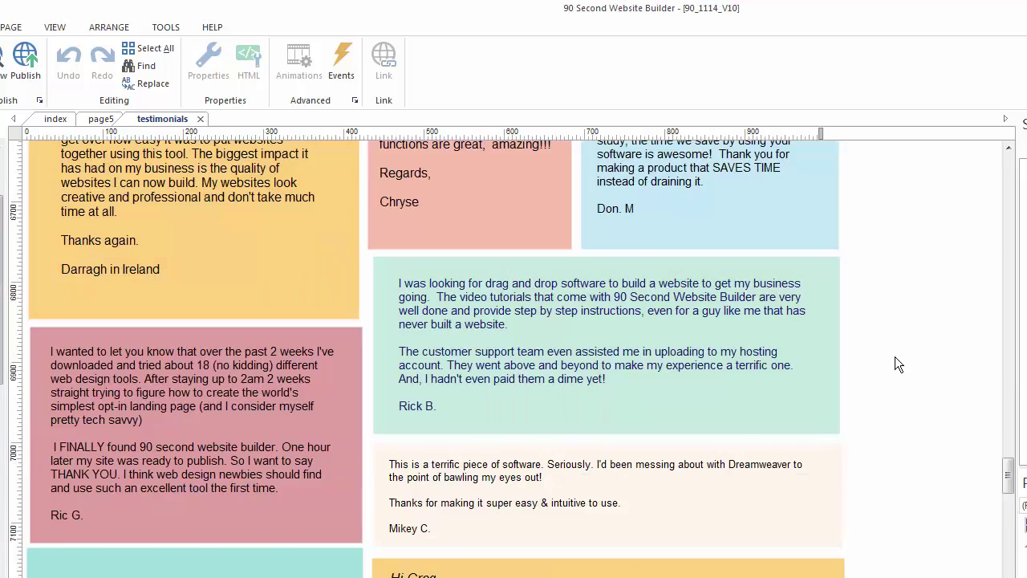
{"action": "scroll", "coordinate": [897, 364], "scroll_direction": "up", "scroll_amount": 20}
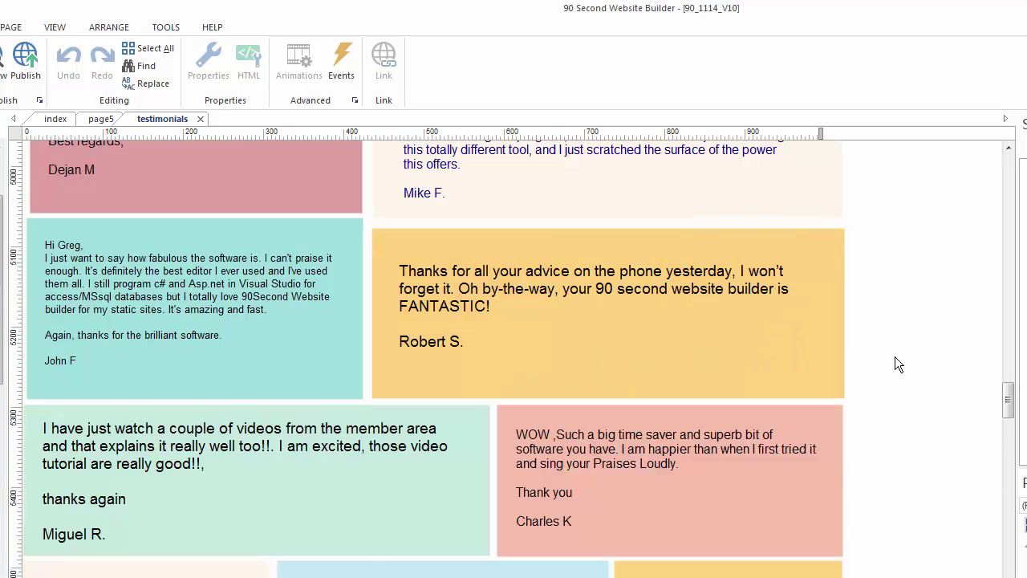
{"action": "scroll", "coordinate": [897, 362], "scroll_direction": "up", "scroll_amount": 20}
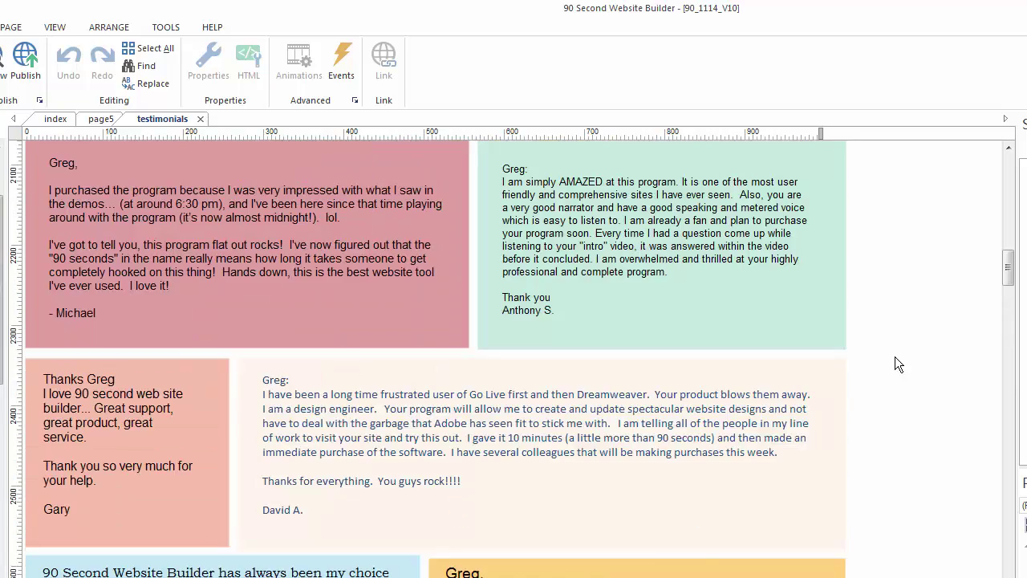
{"action": "scroll", "coordinate": [896, 356], "scroll_direction": "up", "scroll_amount": 10}
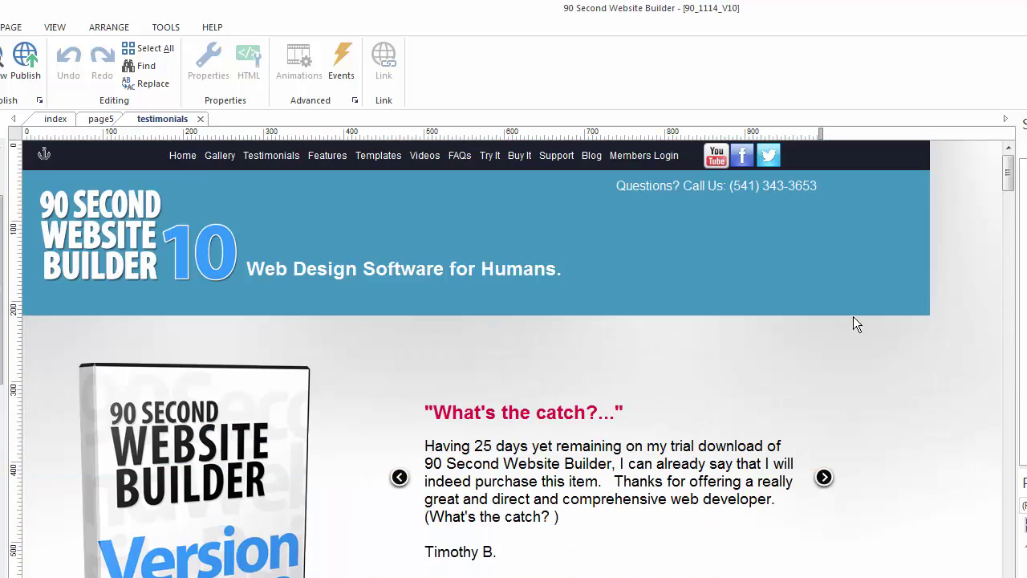
On page5, move the "90 Second Website Builder" text art slightly left and choose an arched warp style for it
{"action": "left_click", "coordinate": [96, 119]}
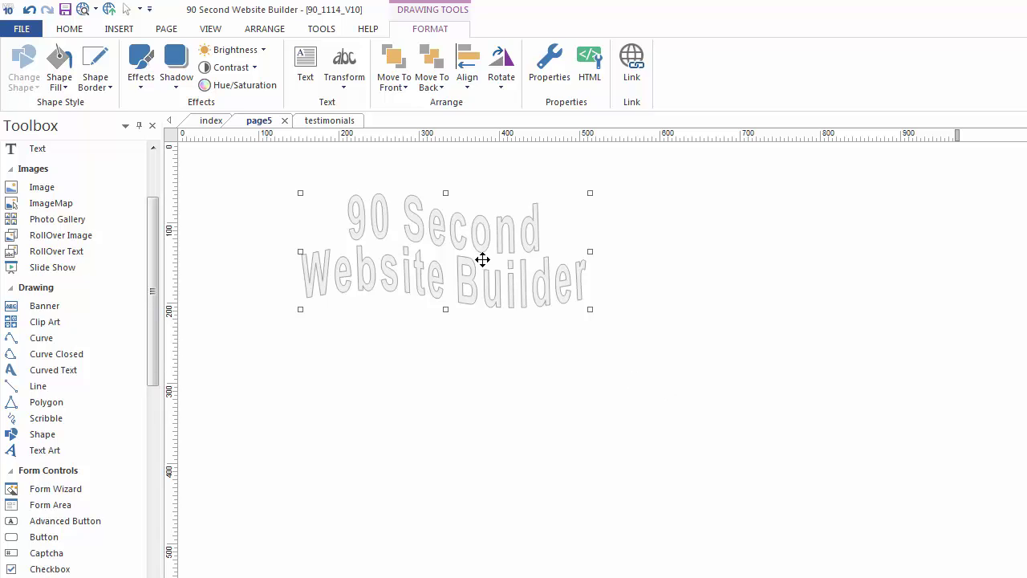
{"action": "left_click_drag", "start_coordinate": [481, 259], "coordinate": [451, 265]}
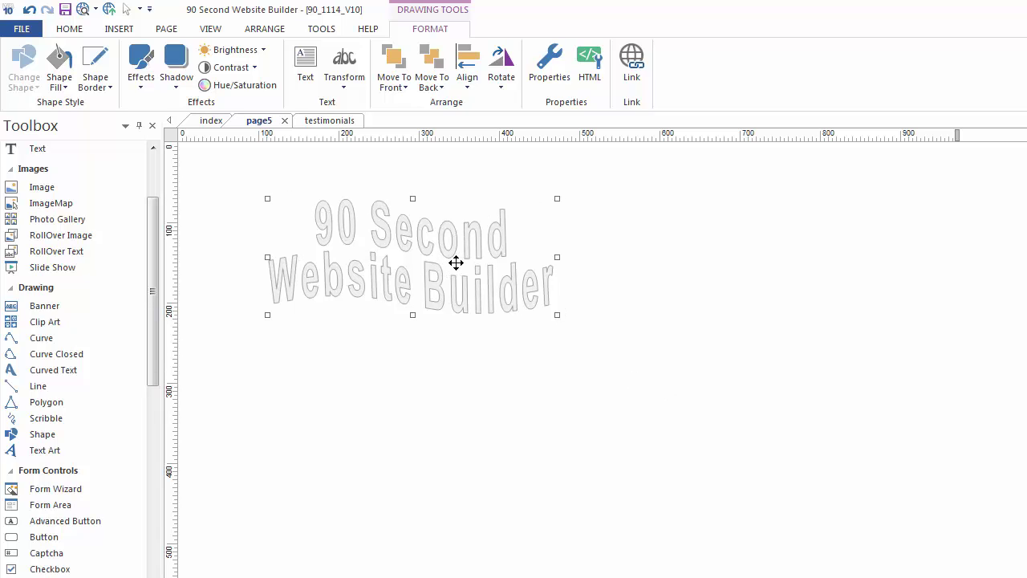
{"action": "double_click", "coordinate": [456, 264]}
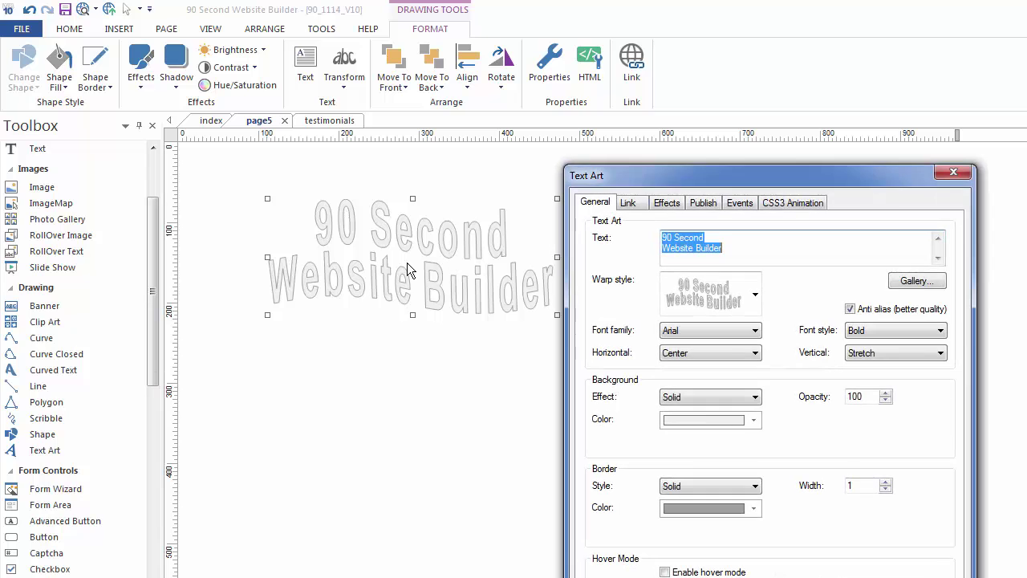
{"action": "left_click_drag", "start_coordinate": [804, 172], "coordinate": [690, 165]}
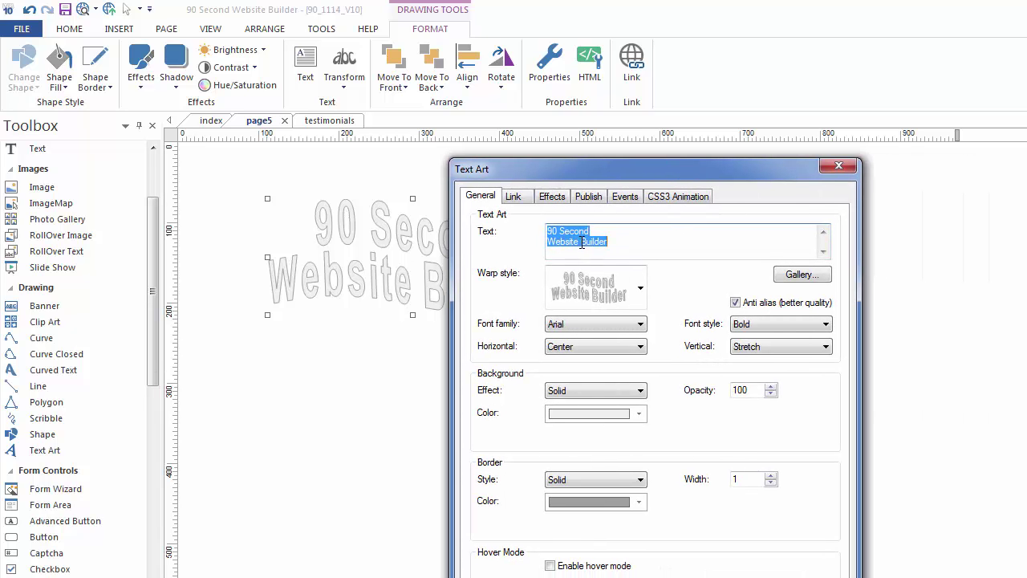
{"action": "left_click", "coordinate": [641, 287]}
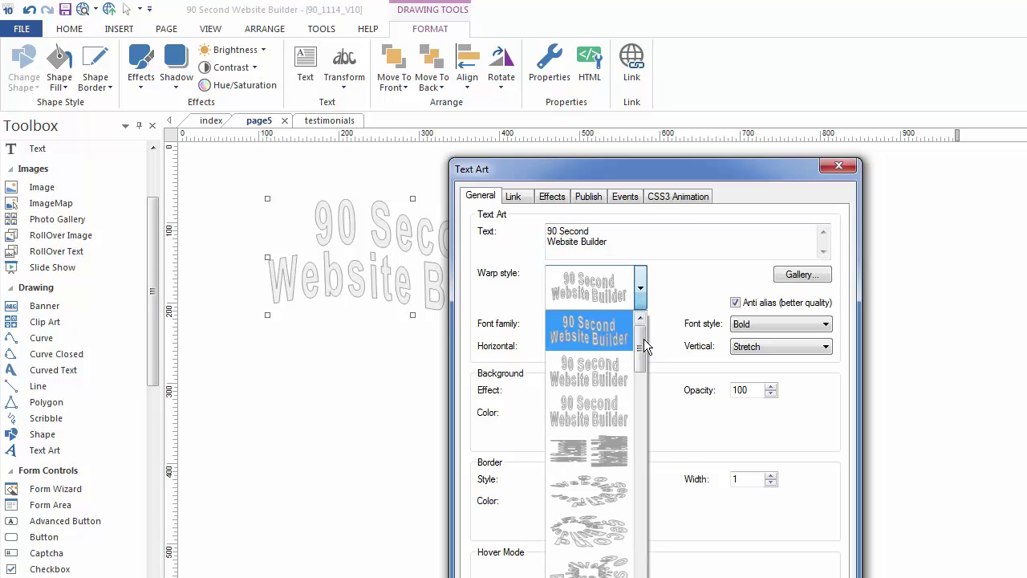
{"action": "left_click_drag", "start_coordinate": [642, 339], "coordinate": [637, 404]}
{"action": "left_click", "coordinate": [594, 491]}
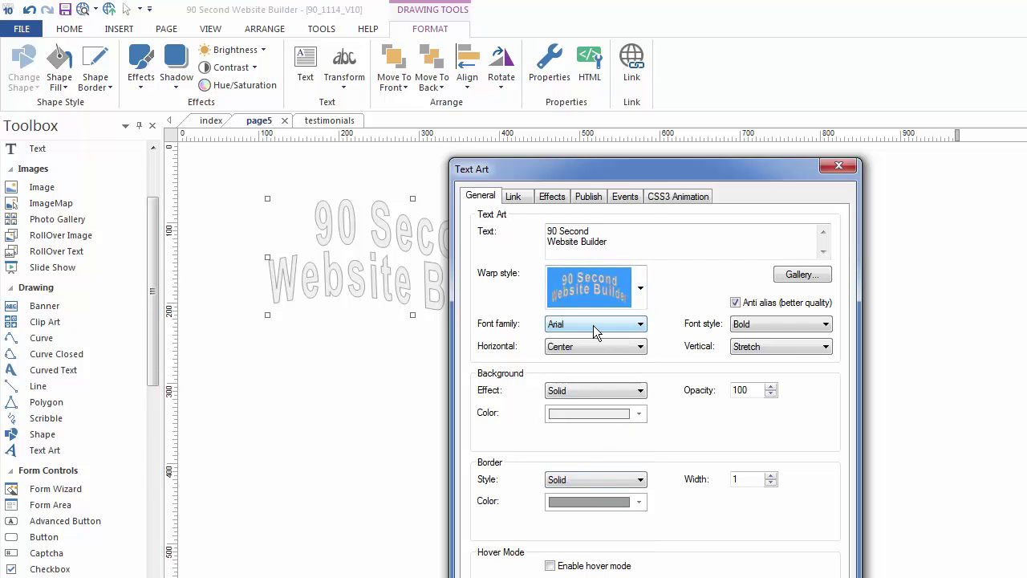
Try ChunkFive Roman as the text art's font family, and settle on Computer instead
{"action": "left_click", "coordinate": [641, 324]}
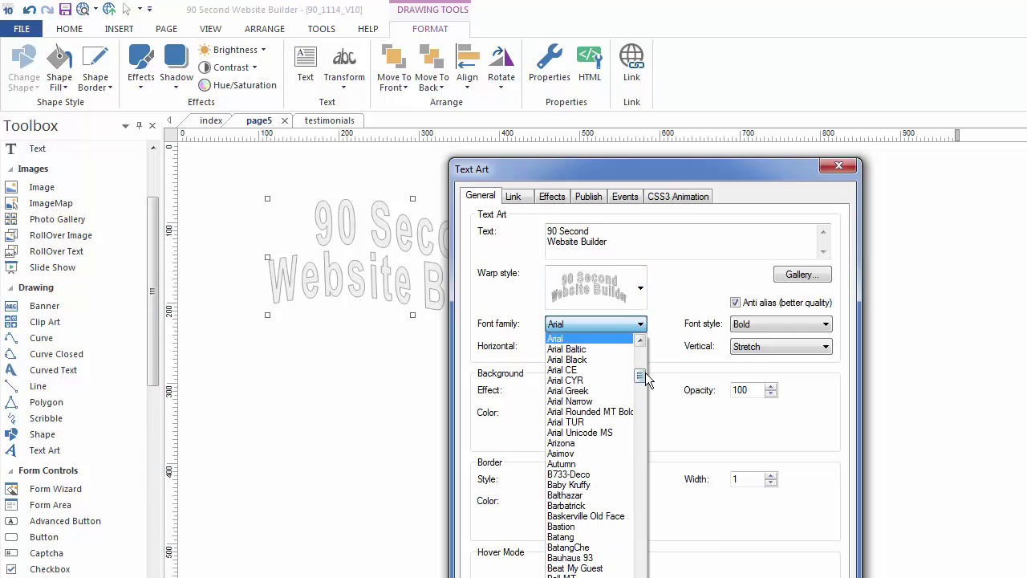
{"action": "left_click_drag", "start_coordinate": [647, 381], "coordinate": [639, 412]}
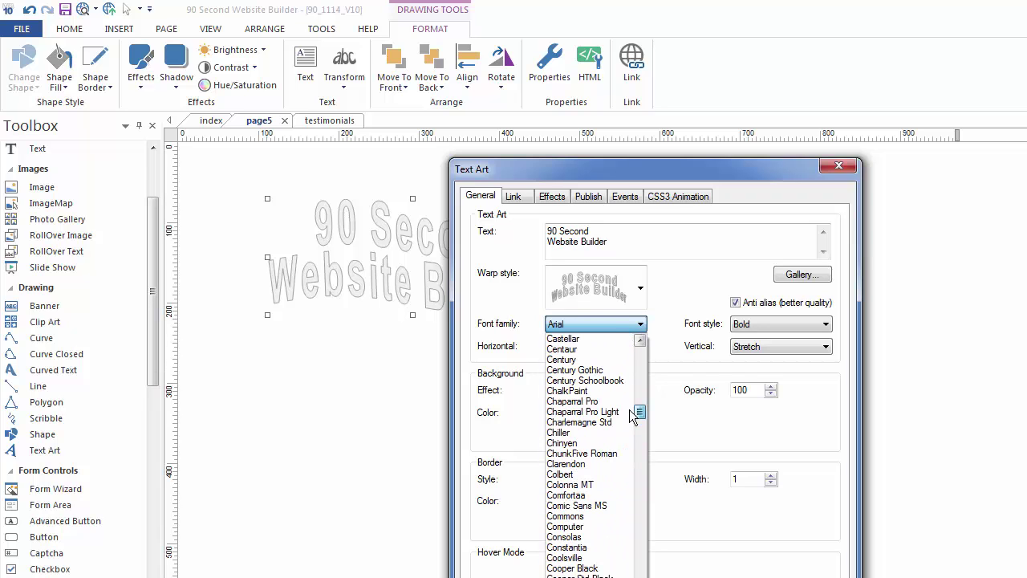
{"action": "left_click", "coordinate": [568, 454]}
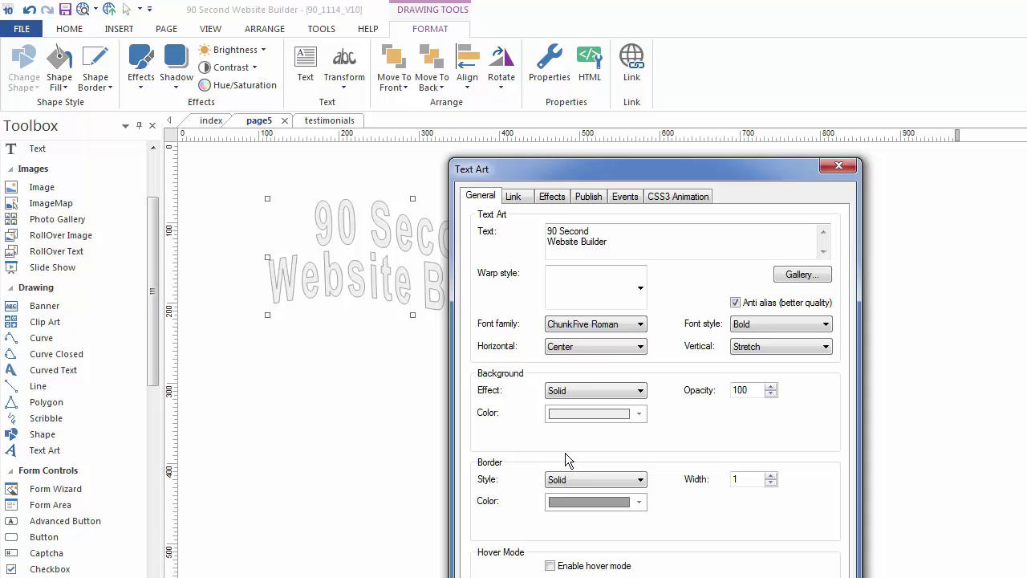
{"action": "left_click", "coordinate": [640, 323]}
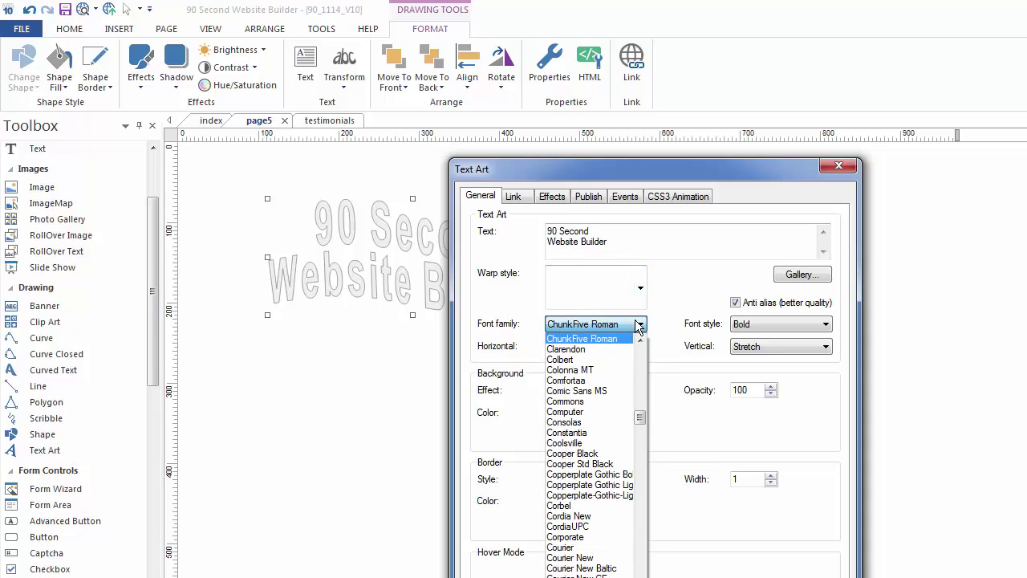
{"action": "left_click", "coordinate": [581, 412]}
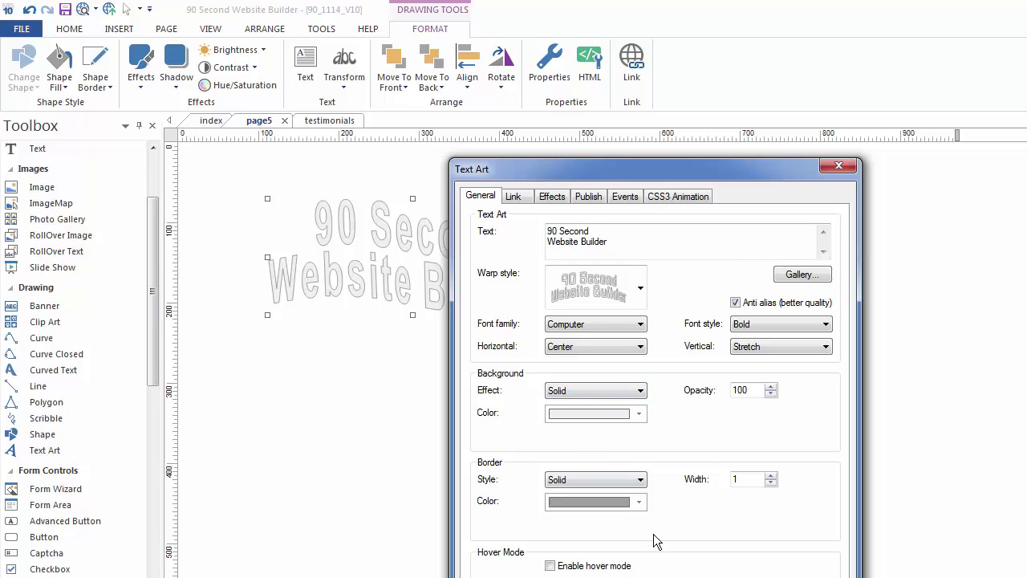
Enable hover mode for the text art with a purple hover colour, look over its link options, and apply the settings
{"action": "left_click_drag", "start_coordinate": [632, 171], "coordinate": [631, 105]}
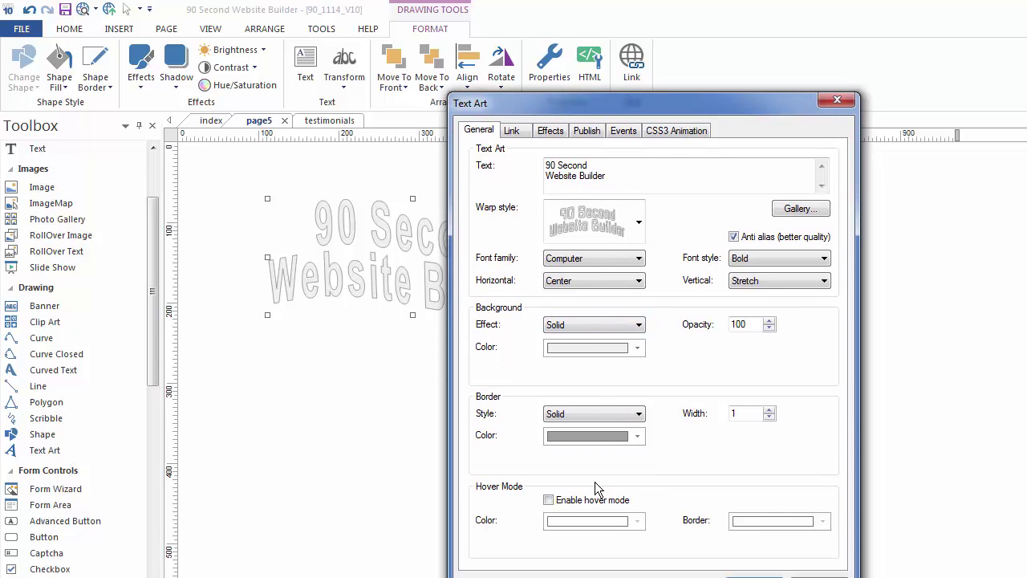
{"action": "left_click", "coordinate": [550, 500]}
{"action": "left_click", "coordinate": [637, 521]}
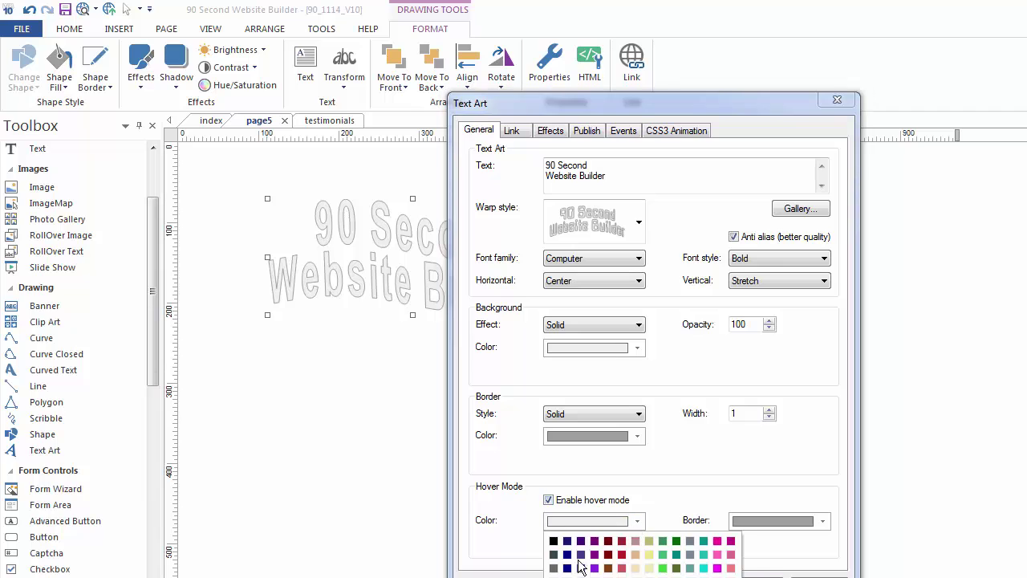
{"action": "left_click", "coordinate": [595, 554]}
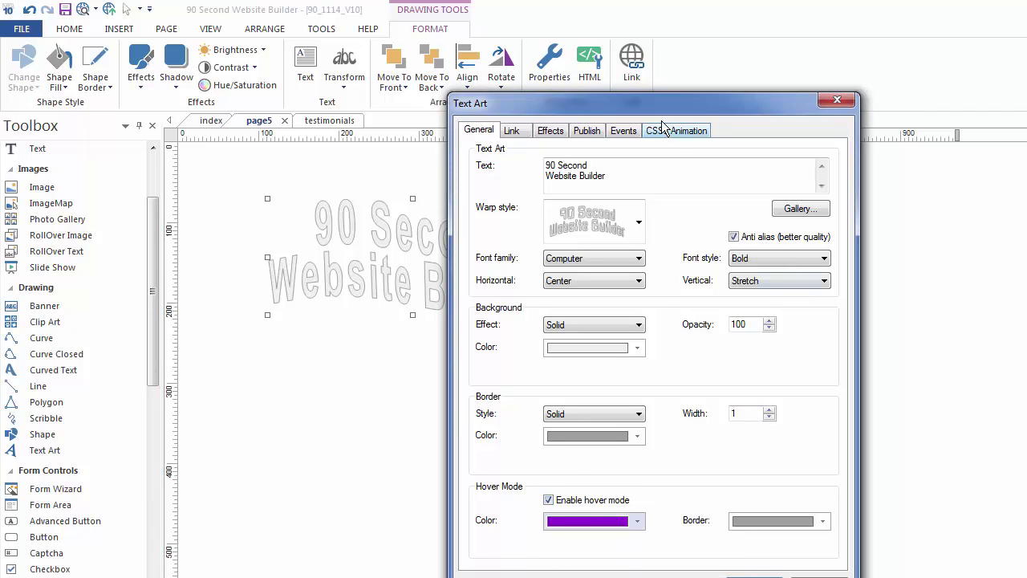
{"action": "left_click_drag", "start_coordinate": [628, 106], "coordinate": [623, 95]}
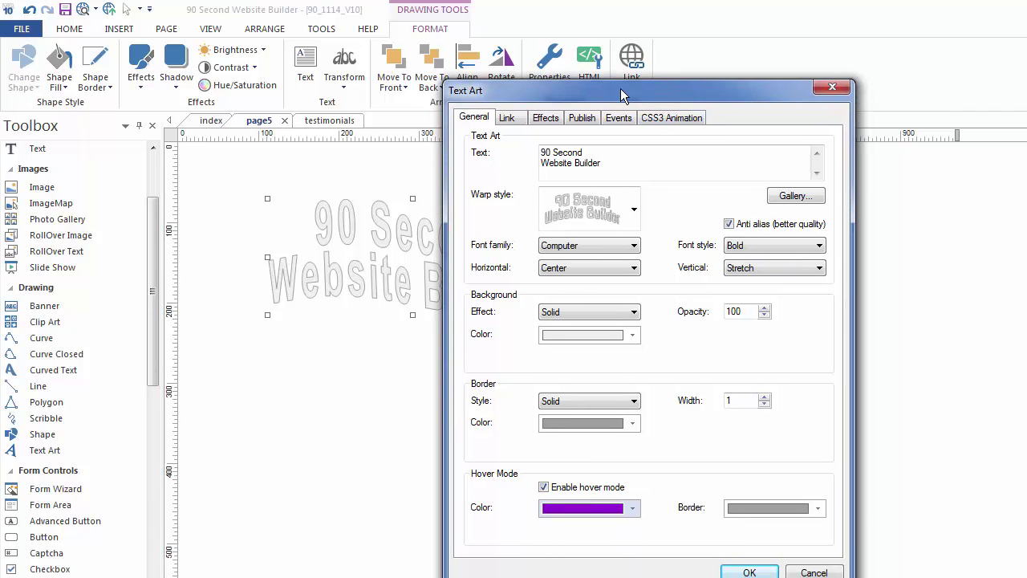
{"action": "left_click", "coordinate": [512, 120]}
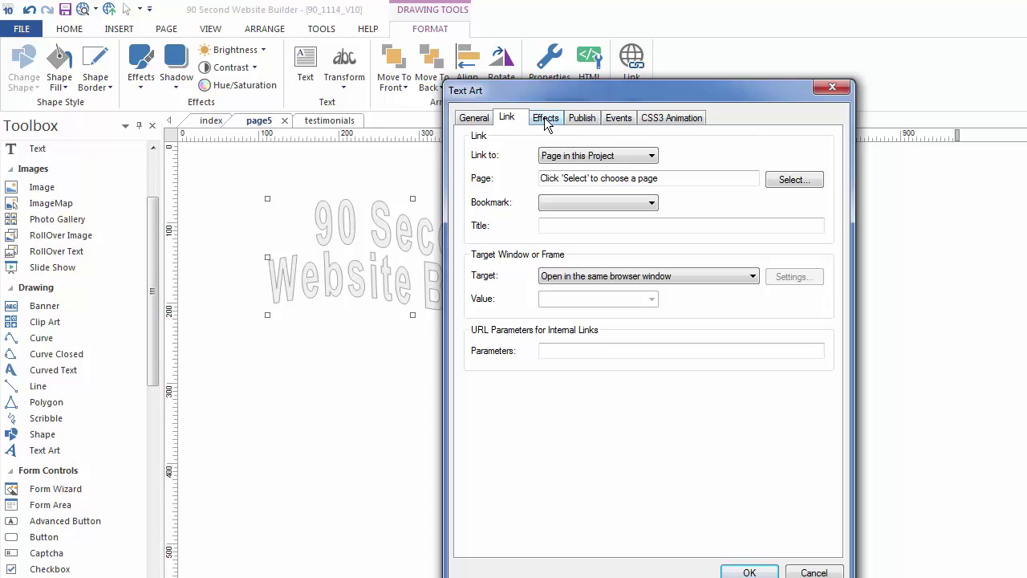
{"action": "left_click", "coordinate": [750, 572]}
{"action": "left_click", "coordinate": [481, 504]}
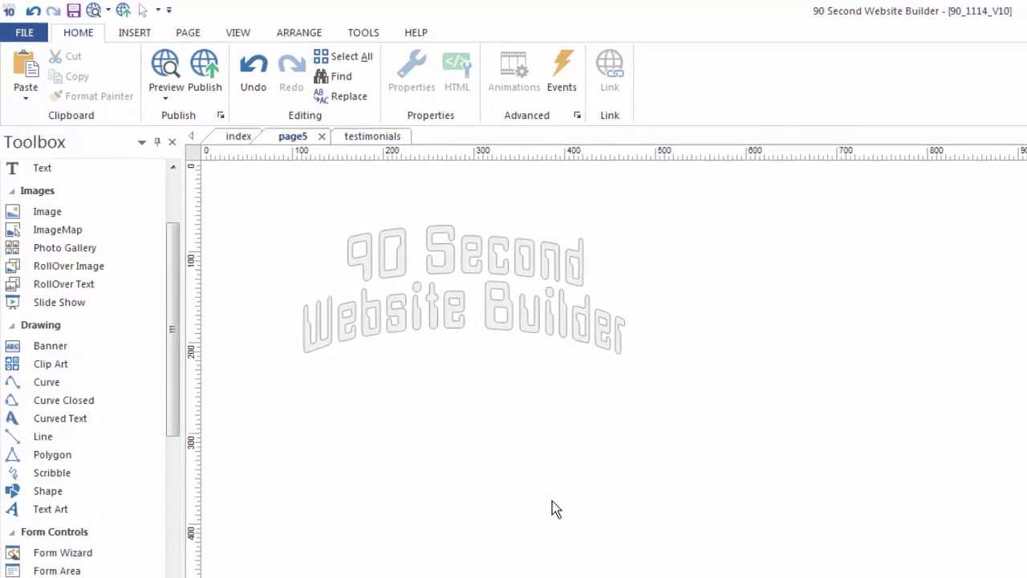
Preview page5 in the browser to check the text art's hover colour, and close the preview
{"action": "key", "text": "F5"}
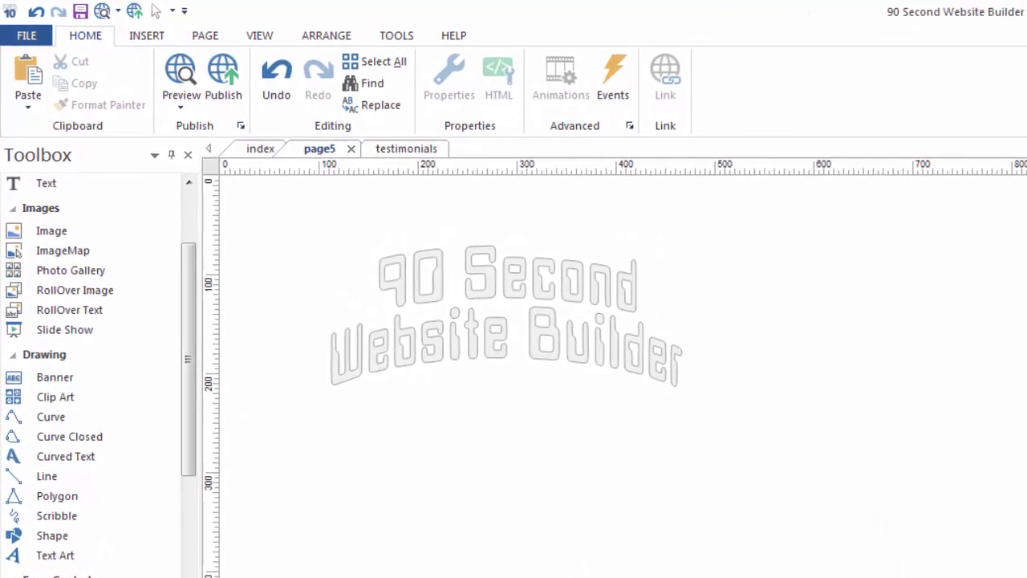
{"action": "double_click", "coordinate": [734, 24]}
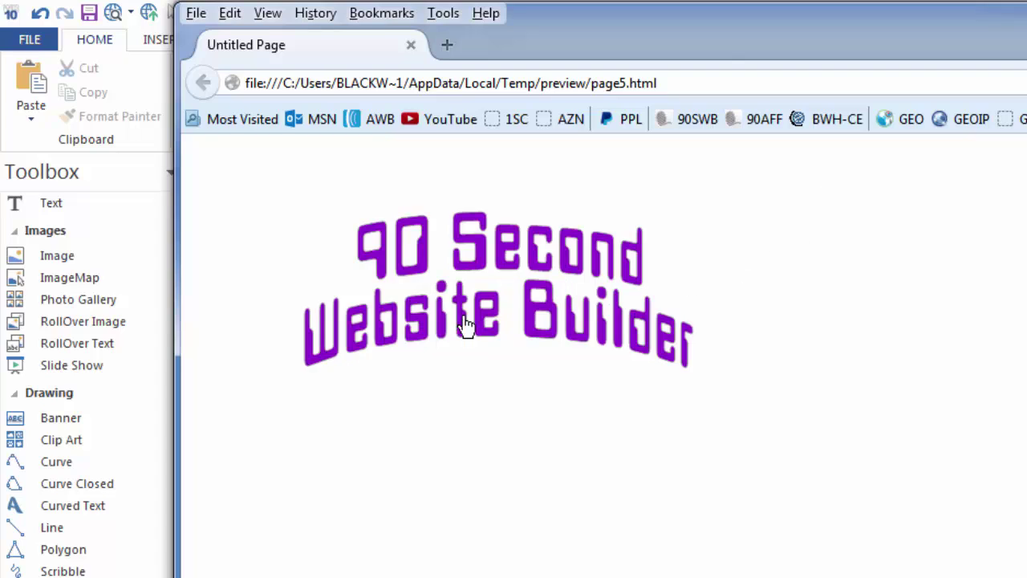
{"action": "key", "text": "alt+F4"}
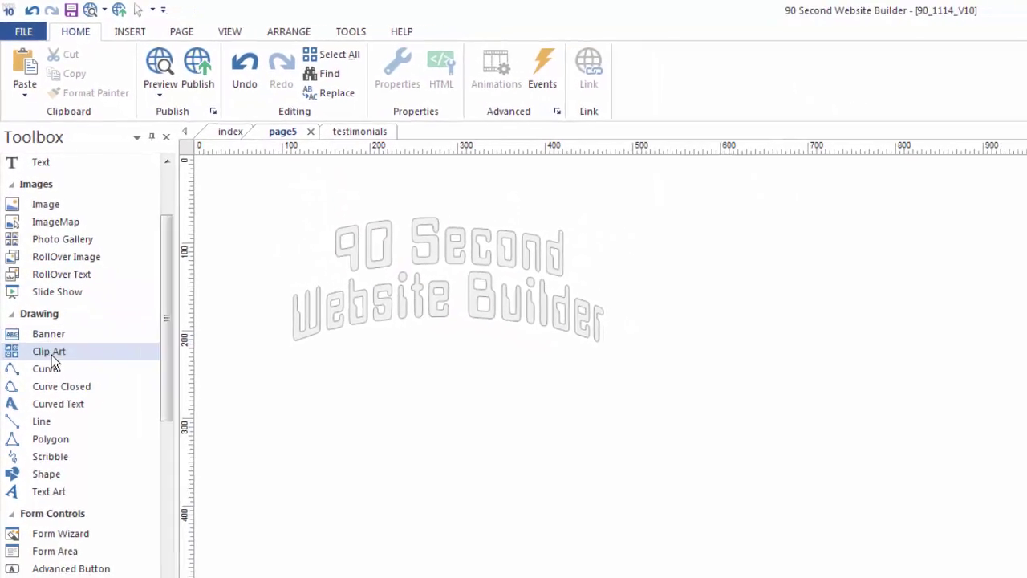